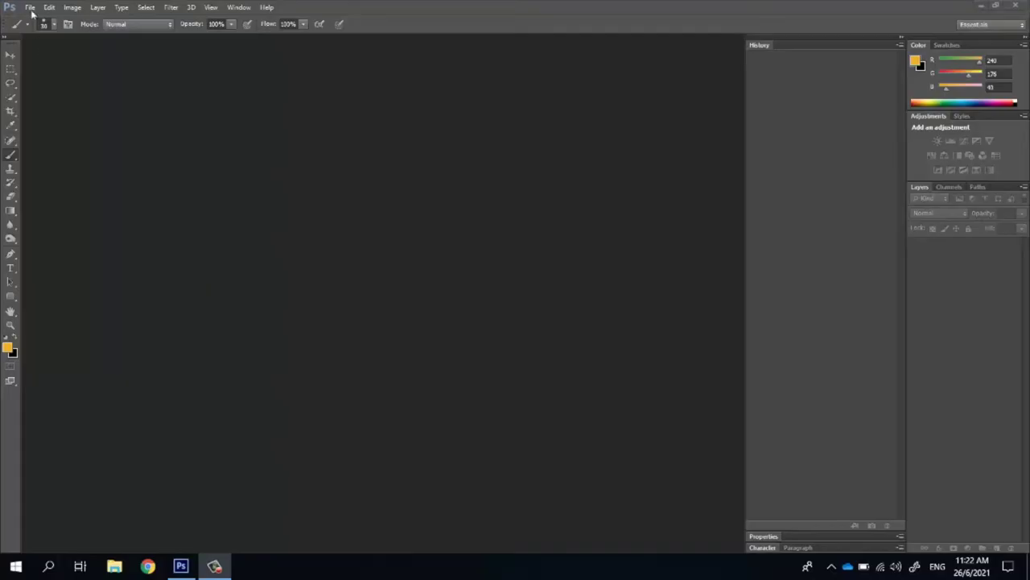
Open the _MG_6959 raw photo in Camera Raw
{"action": "left_click", "coordinate": [33, 8]}
{"action": "left_click", "coordinate": [44, 32]}
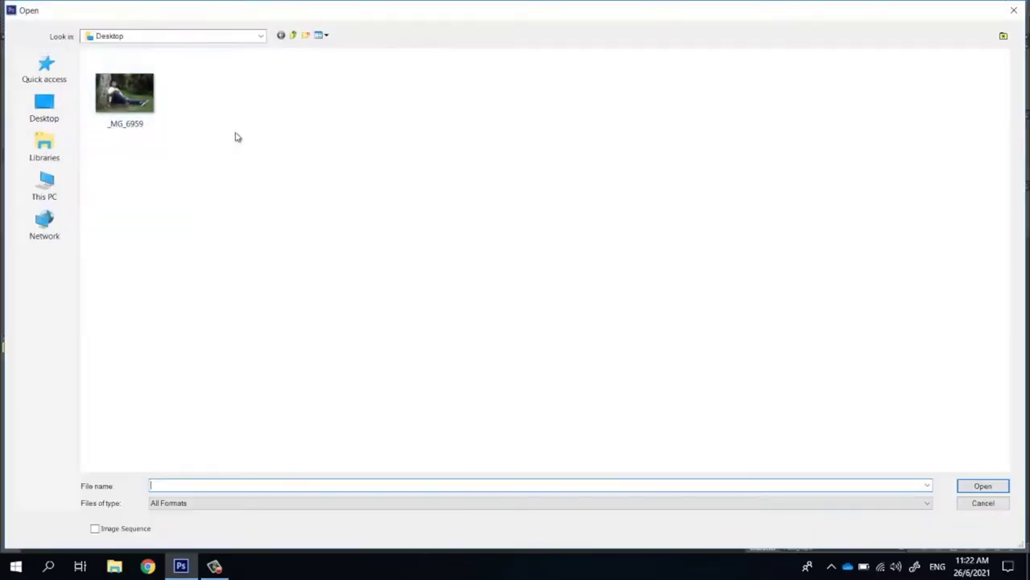
{"action": "double_click", "coordinate": [139, 98]}
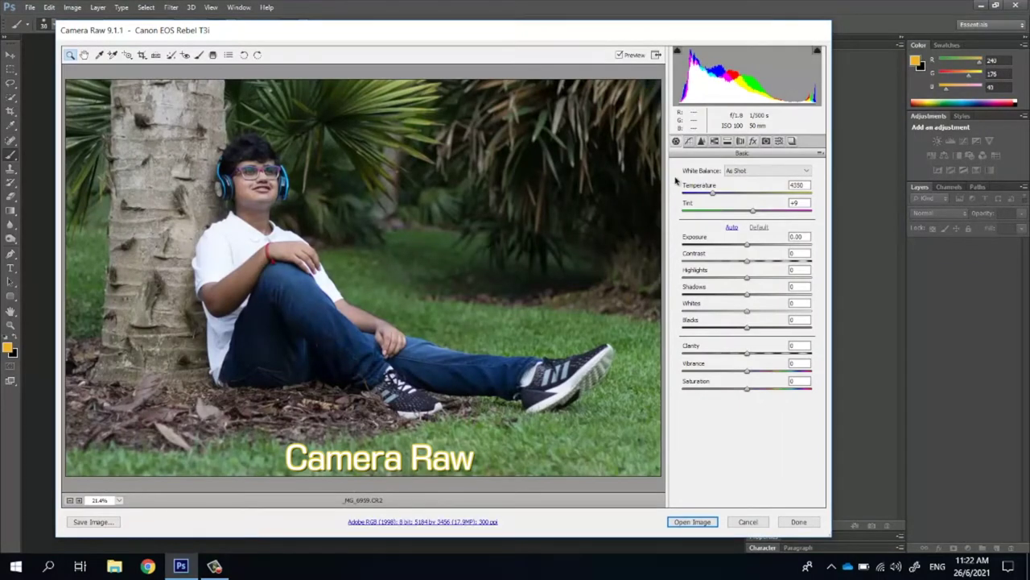
Enable lens profile corrections and turn on chromatic aberration removal
{"action": "left_click", "coordinate": [741, 142]}
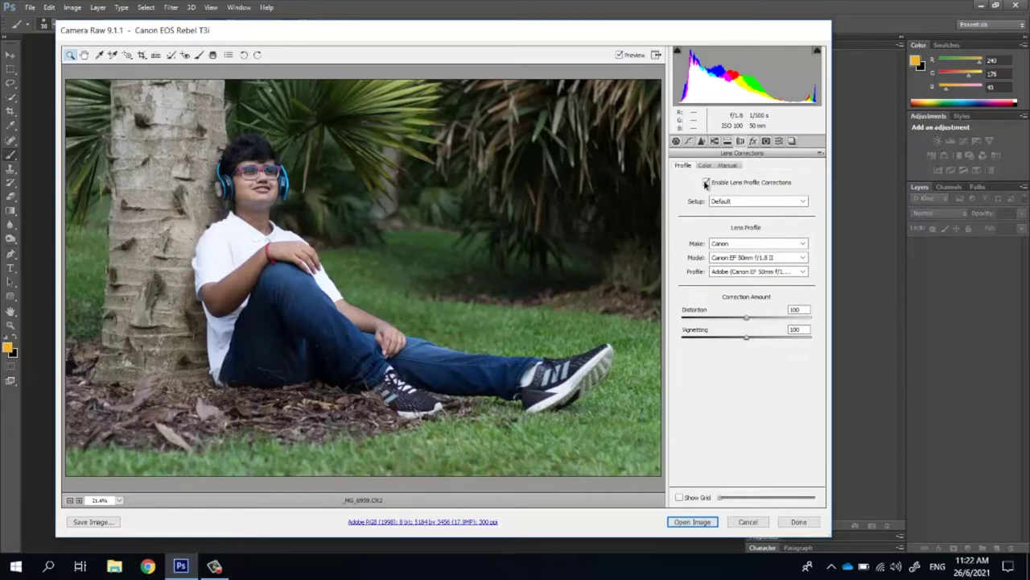
{"action": "left_click", "coordinate": [707, 182]}
{"action": "left_click", "coordinate": [706, 183]}
{"action": "left_click", "coordinate": [705, 165]}
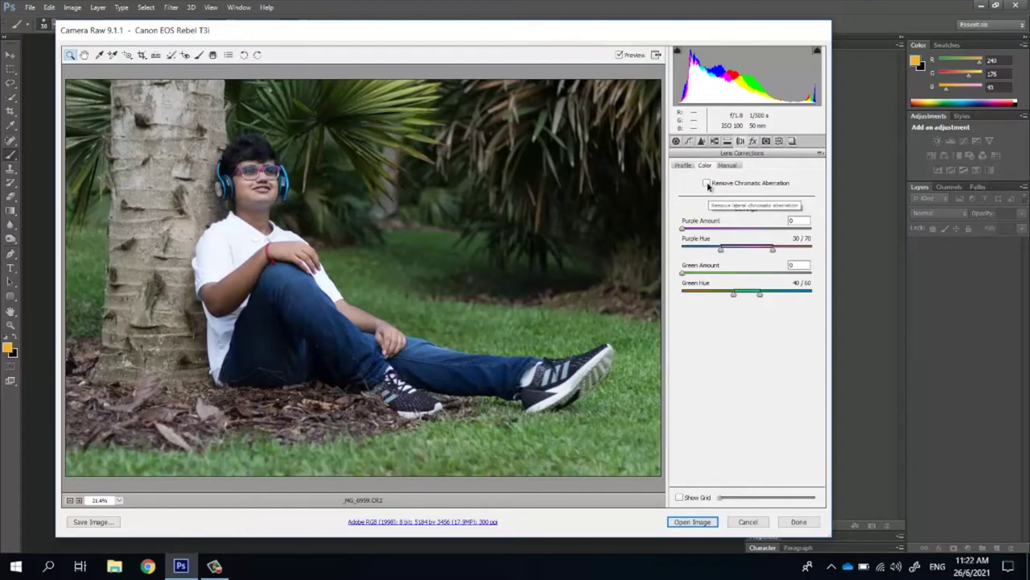
{"action": "left_click", "coordinate": [706, 184]}
Set purple fringe removal to 2 and green to 1, then fit the photo in view
{"action": "left_click_drag", "start_coordinate": [189, 196], "coordinate": [279, 267]}
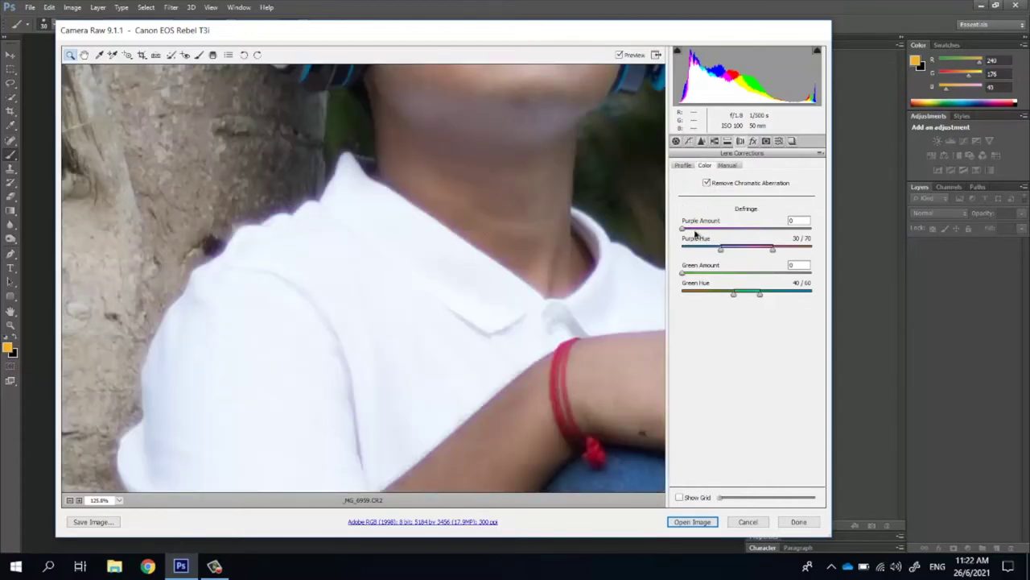
{"action": "left_click_drag", "start_coordinate": [686, 231], "coordinate": [692, 232]}
{"action": "left_click", "coordinate": [686, 274]}
{"action": "left_click_drag", "start_coordinate": [685, 273], "coordinate": [689, 274]}
{"action": "right_click", "coordinate": [495, 288]}
{"action": "left_click", "coordinate": [534, 372]}
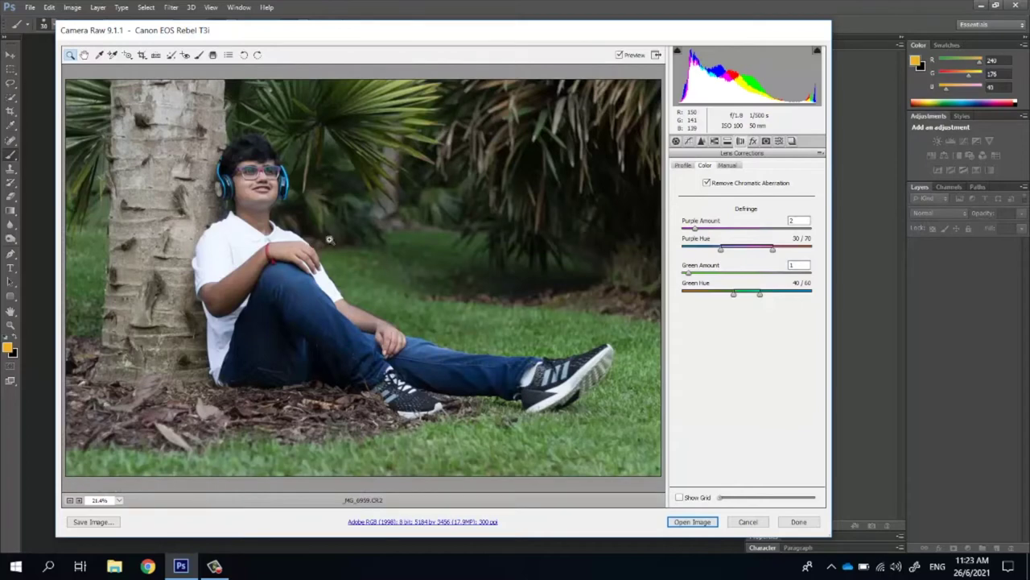
{"action": "left_click", "coordinate": [676, 141]}
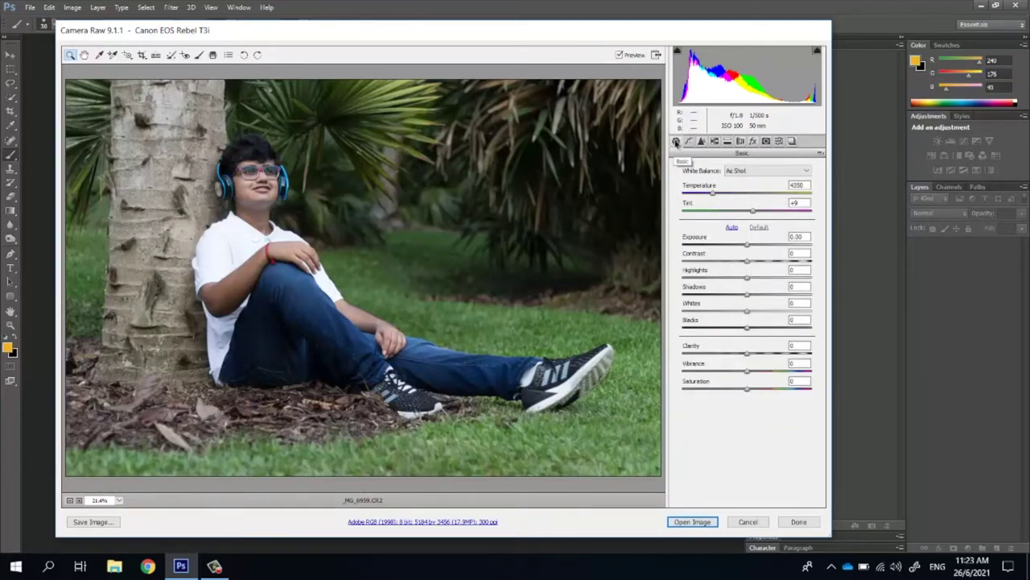
Brighten exposure to +0.85, raise whites to +30 and clarity to +15
{"action": "mouse_move", "coordinate": [747, 242]}
{"action": "left_mouse_down"}
{"action": "mouse_move", "coordinate": [759, 242]}
{"action": "mouse_move", "coordinate": [752, 260]}
{"action": "mouse_move", "coordinate": [691, 274]}
{"action": "left_mouse_up"}
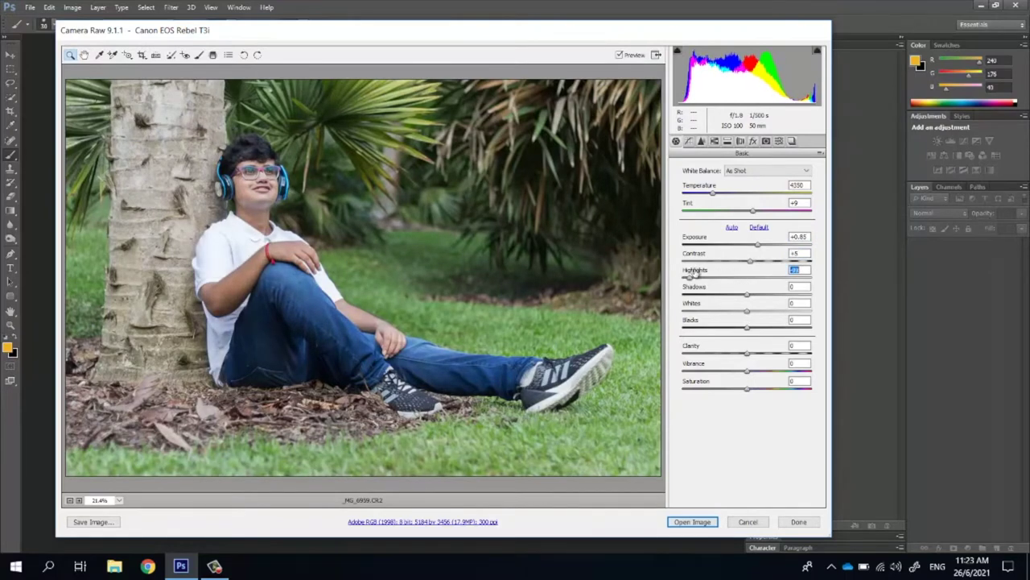
{"action": "mouse_move", "coordinate": [747, 308]}
{"action": "left_mouse_down"}
{"action": "mouse_move", "coordinate": [780, 295]}
{"action": "mouse_move", "coordinate": [734, 328]}
{"action": "left_mouse_up"}
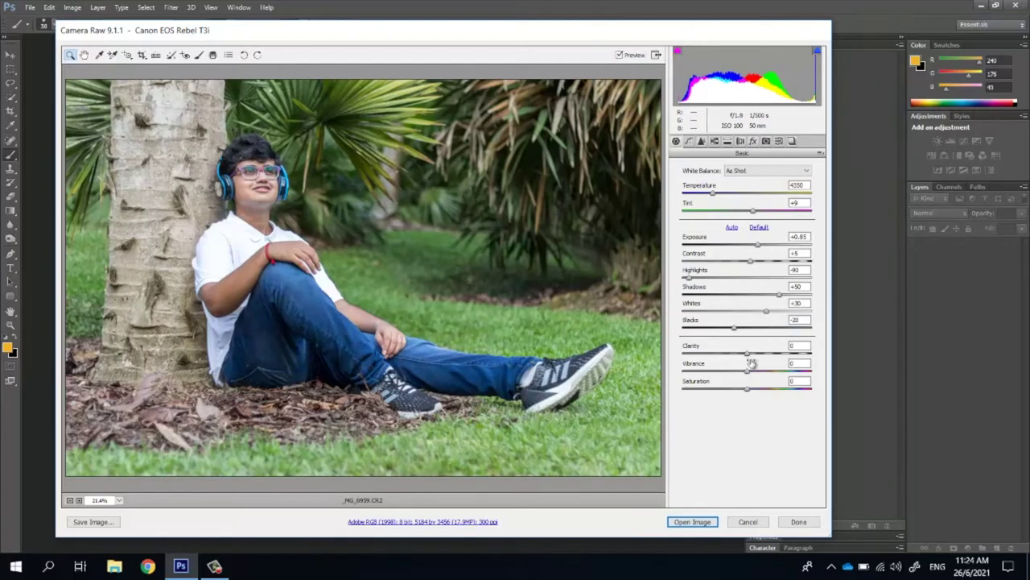
{"action": "mouse_move", "coordinate": [747, 353]}
{"action": "left_mouse_down"}
{"action": "mouse_move", "coordinate": [757, 355]}
{"action": "mouse_move", "coordinate": [751, 372]}
{"action": "left_mouse_up"}
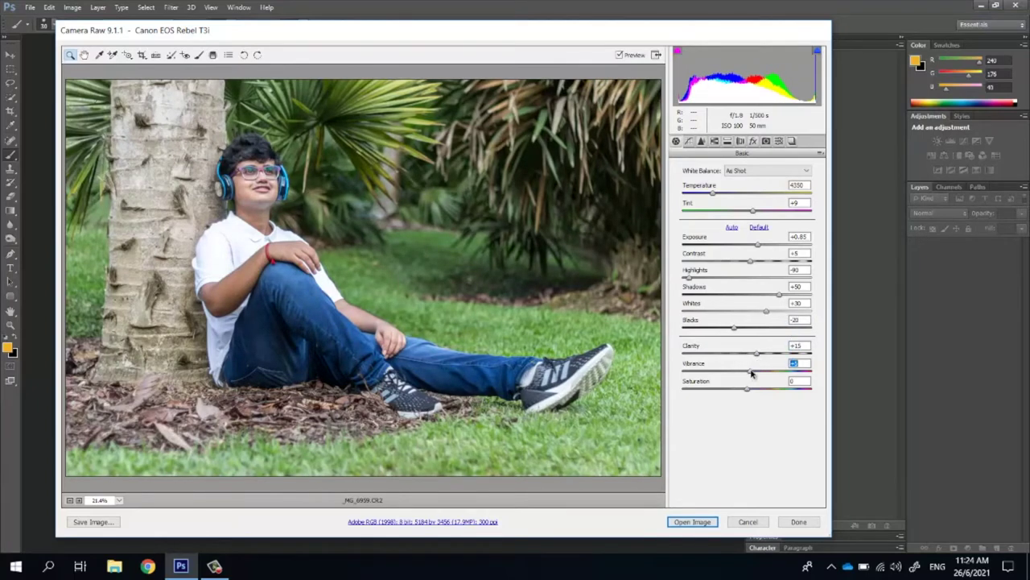
Shape a gentle three-point S tone curve and set sharpening amount to 40
{"action": "left_click", "coordinate": [689, 141]}
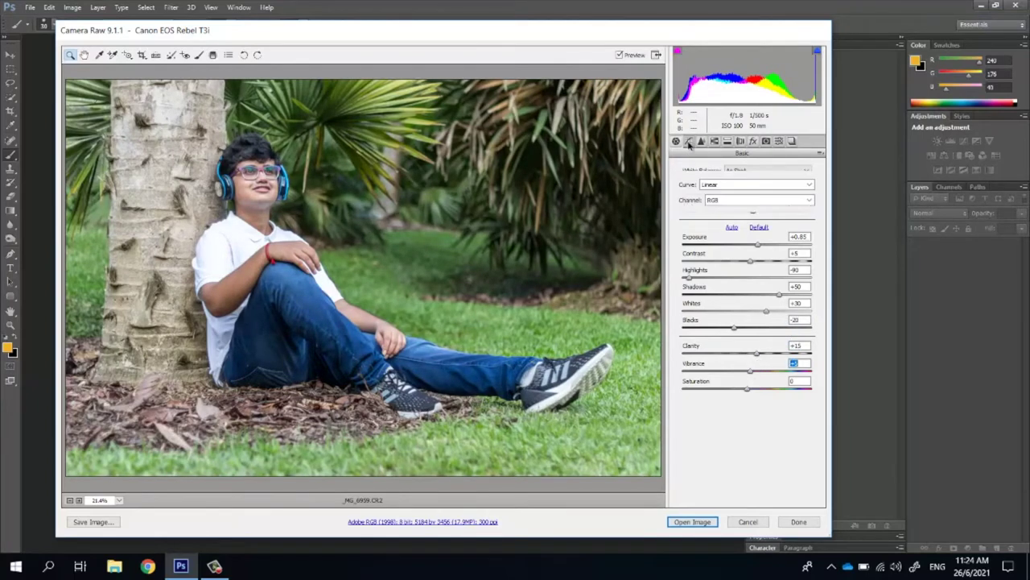
{"action": "left_click", "coordinate": [748, 281]}
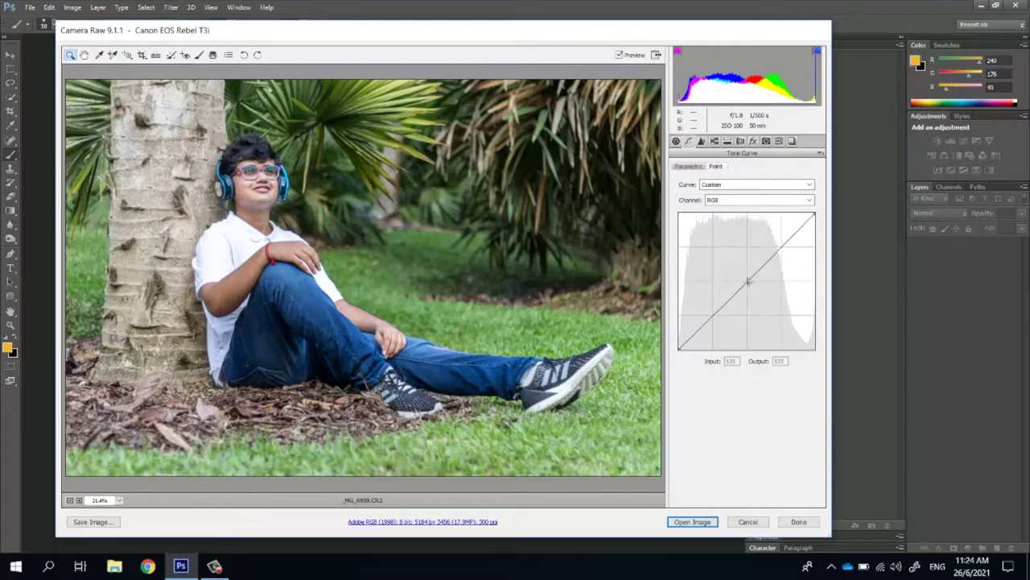
{"action": "left_click_drag", "start_coordinate": [712, 317], "coordinate": [714, 318]}
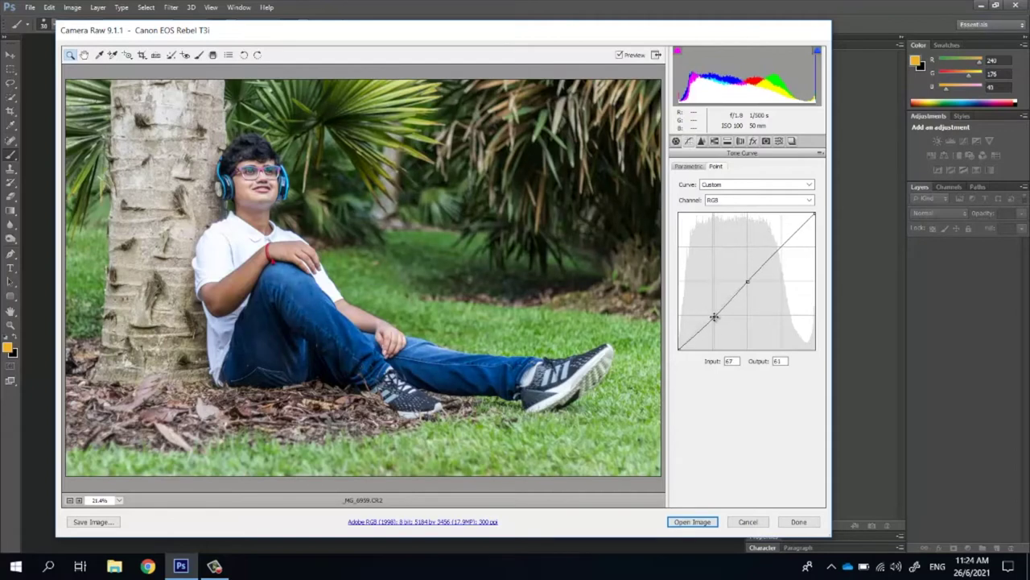
{"action": "left_click", "coordinate": [780, 245]}
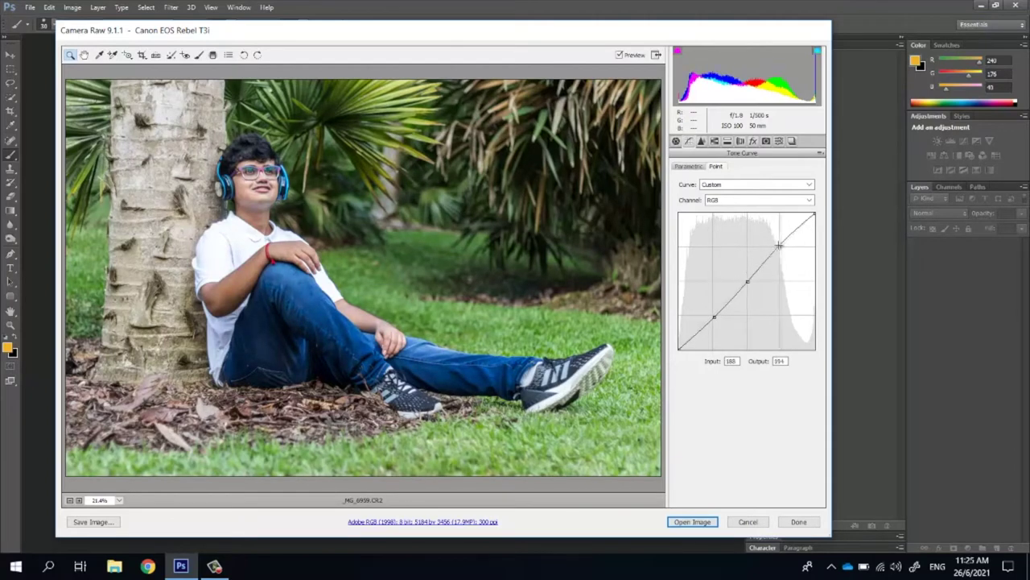
{"action": "left_click", "coordinate": [618, 55]}
{"action": "left_click", "coordinate": [618, 55]}
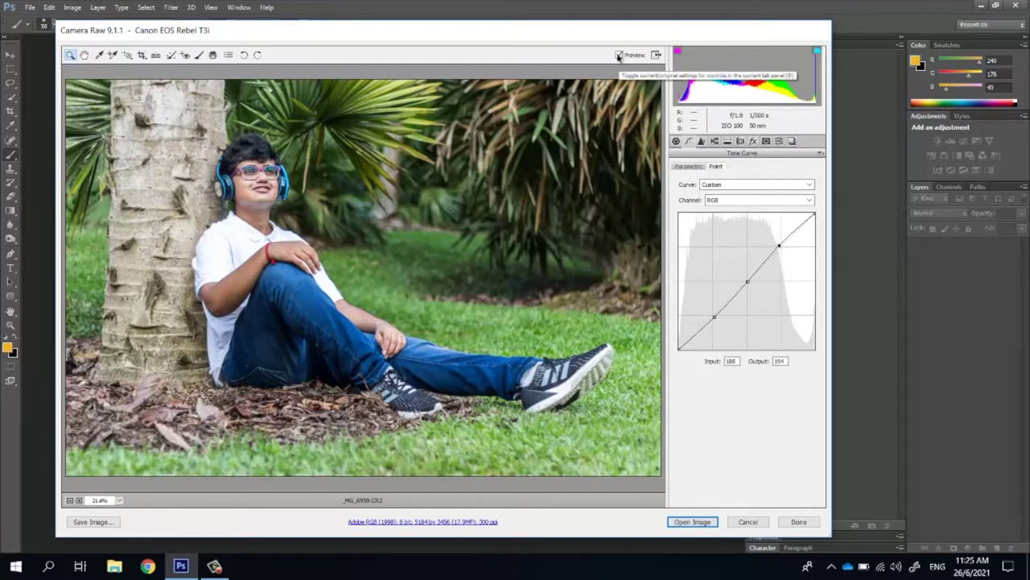
{"action": "left_click", "coordinate": [701, 141]}
{"action": "mouse_move", "coordinate": [703, 186]}
{"action": "left_mouse_down"}
{"action": "mouse_move", "coordinate": [718, 188]}
{"action": "mouse_move", "coordinate": [685, 206]}
{"action": "mouse_move", "coordinate": [685, 222]}
{"action": "mouse_move", "coordinate": [712, 221]}
{"action": "mouse_move", "coordinate": [690, 239]}
{"action": "left_mouse_up"}
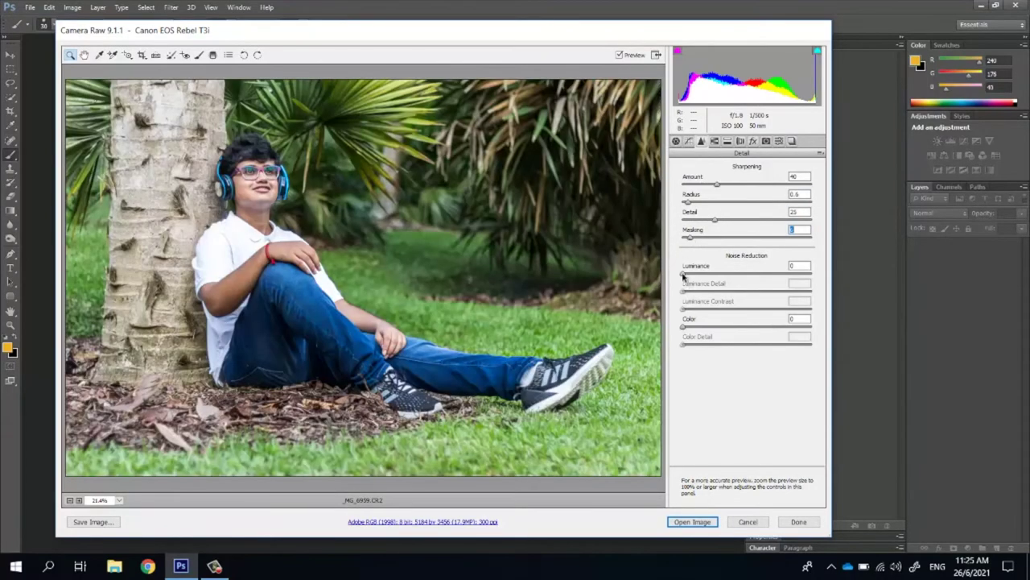
Raise luminance noise reduction to 35 and add colour noise reduction
{"action": "left_click_drag", "start_coordinate": [683, 273], "coordinate": [729, 275]}
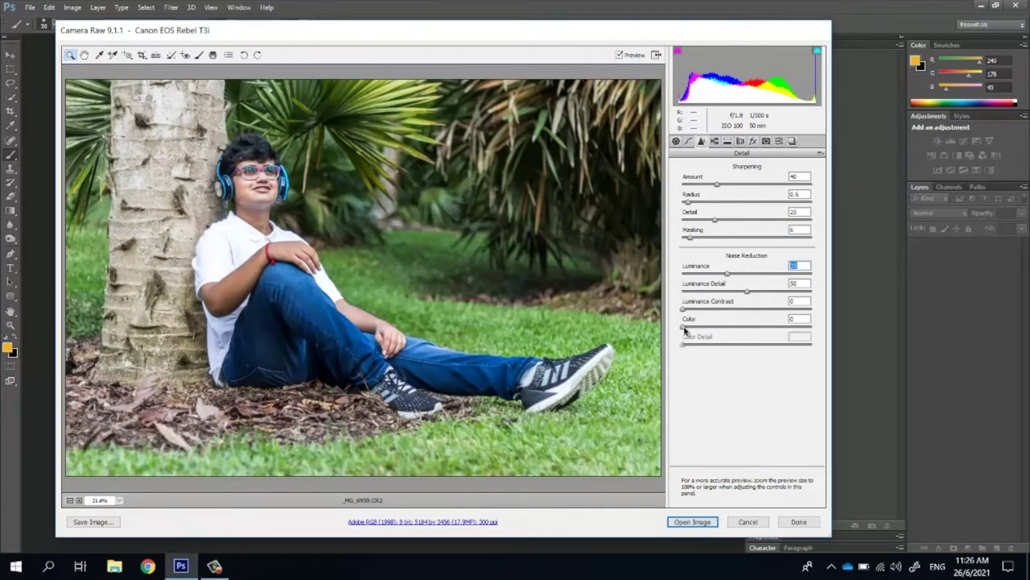
{"action": "left_click_drag", "start_coordinate": [685, 327], "coordinate": [714, 327]}
{"action": "left_click", "coordinate": [714, 142]}
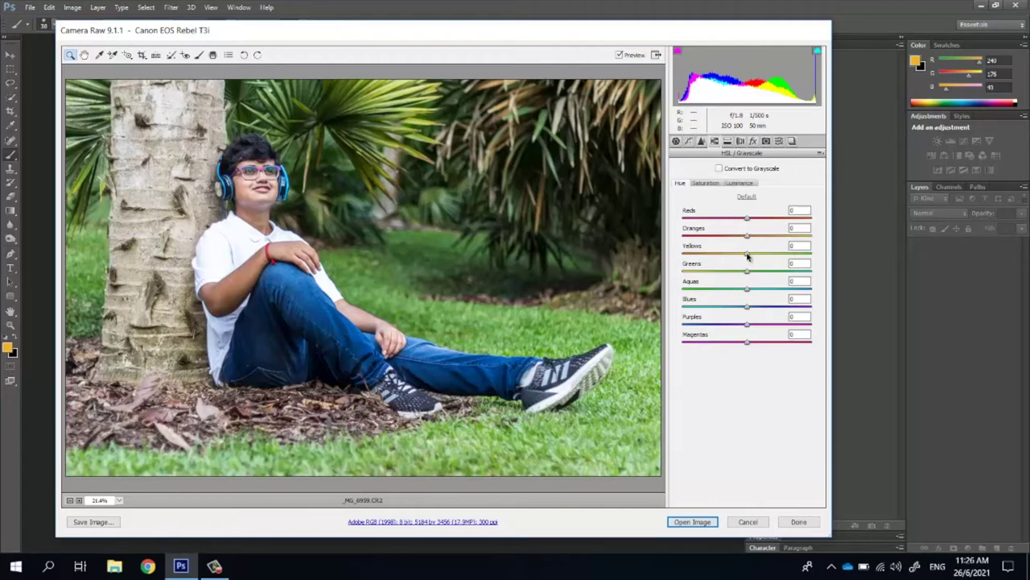
Shift Yellows and Greens hue to +100; set saturation Greens −53, Aquas +30, Blues −5
{"action": "left_click_drag", "start_coordinate": [747, 257], "coordinate": [817, 250]}
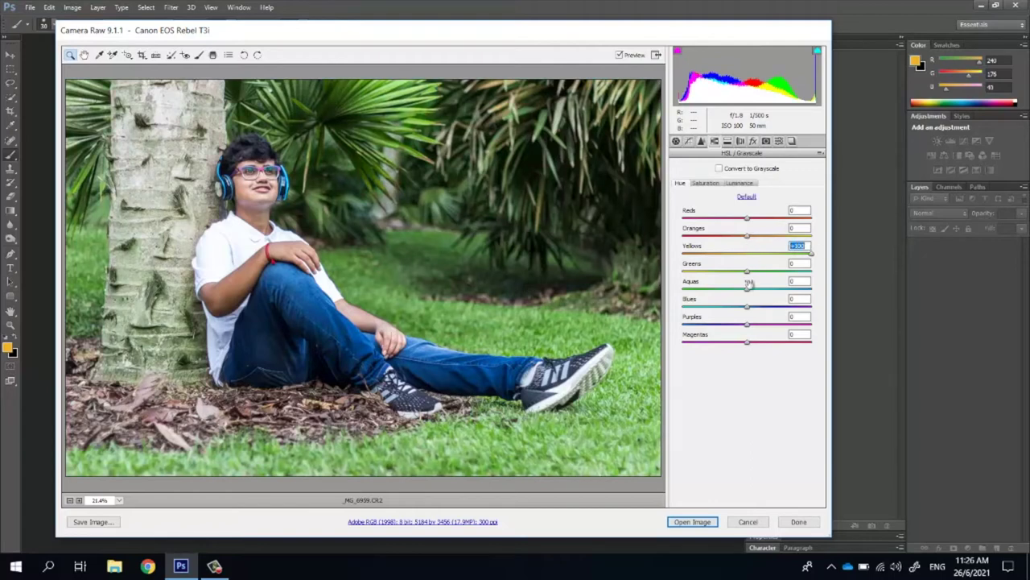
{"action": "left_click_drag", "start_coordinate": [747, 271], "coordinate": [817, 270]}
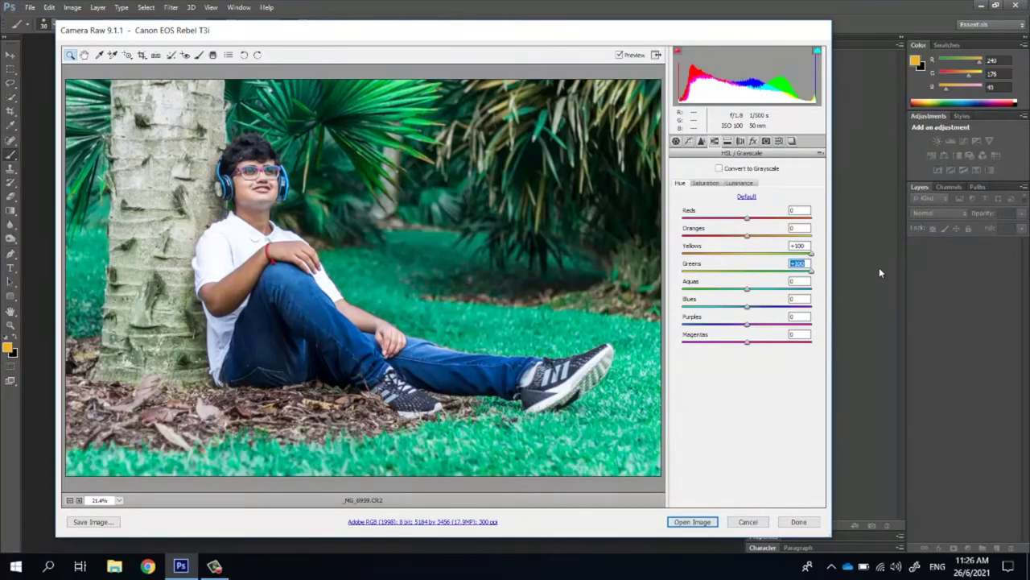
{"action": "left_click", "coordinate": [705, 183]}
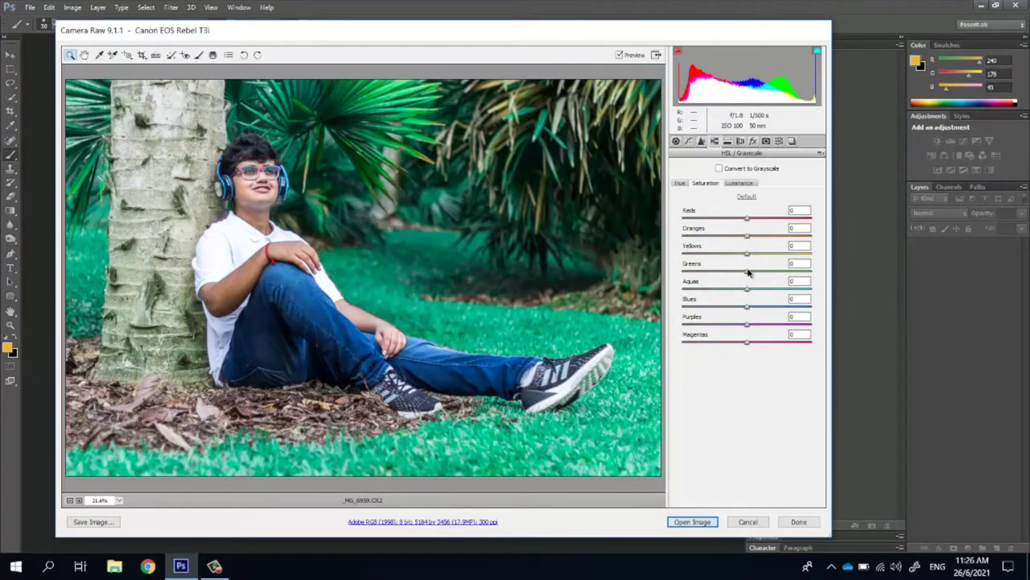
{"action": "left_click_drag", "start_coordinate": [747, 273], "coordinate": [713, 275]}
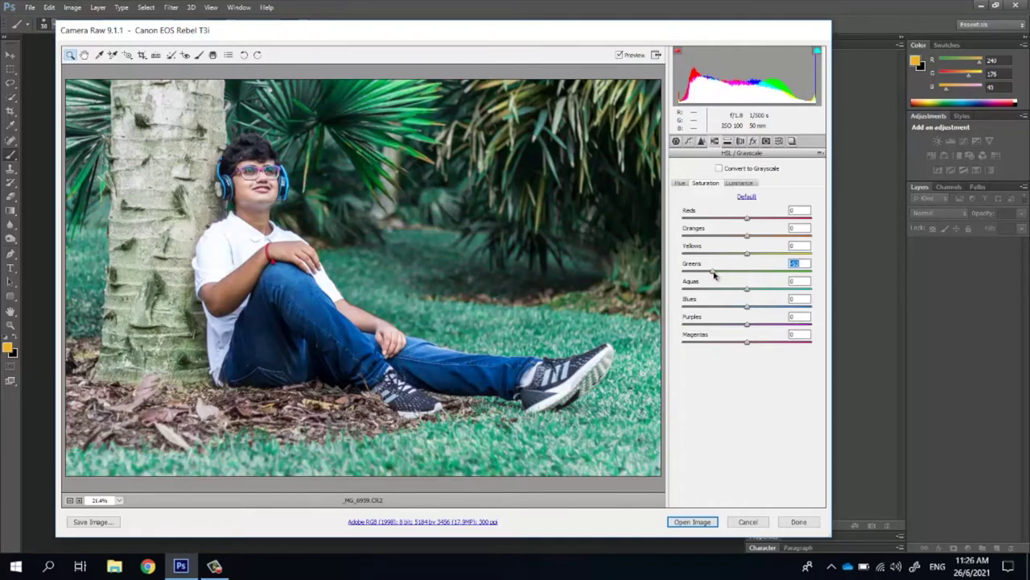
{"action": "left_click_drag", "start_coordinate": [749, 290], "coordinate": [765, 298]}
{"action": "left_click", "coordinate": [747, 307]}
{"action": "left_click", "coordinate": [748, 237]}
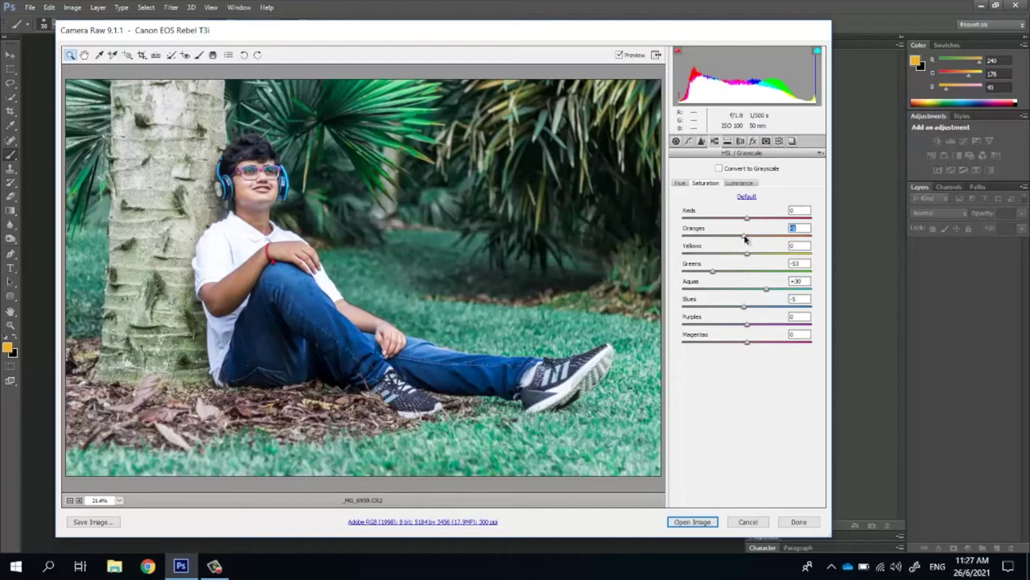
Set luminance Oranges +13, Yellows −13 and Greens −60
{"action": "left_click", "coordinate": [740, 184]}
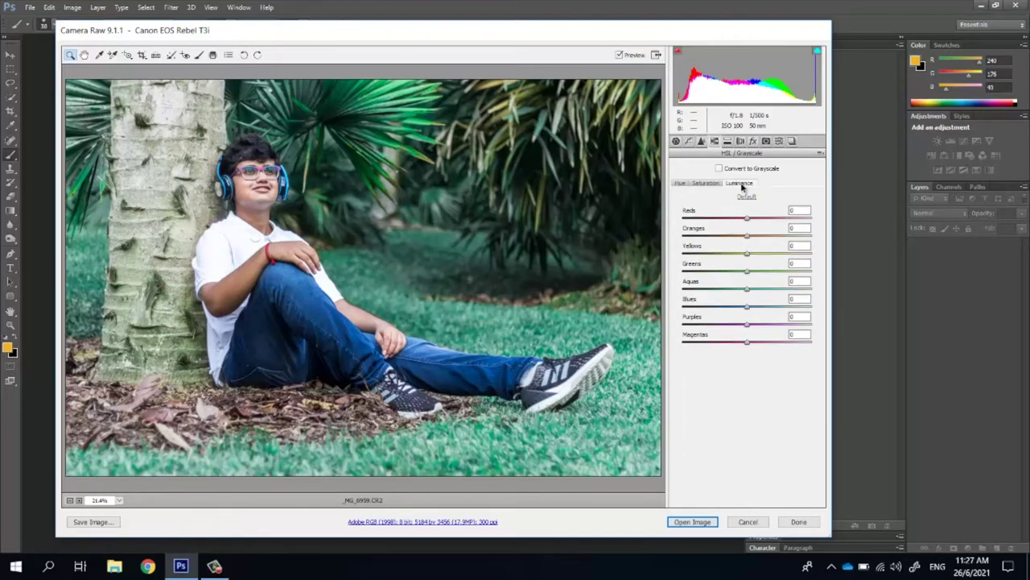
{"action": "left_click_drag", "start_coordinate": [748, 236], "coordinate": [754, 236]}
{"action": "left_click_drag", "start_coordinate": [748, 254], "coordinate": [709, 275]}
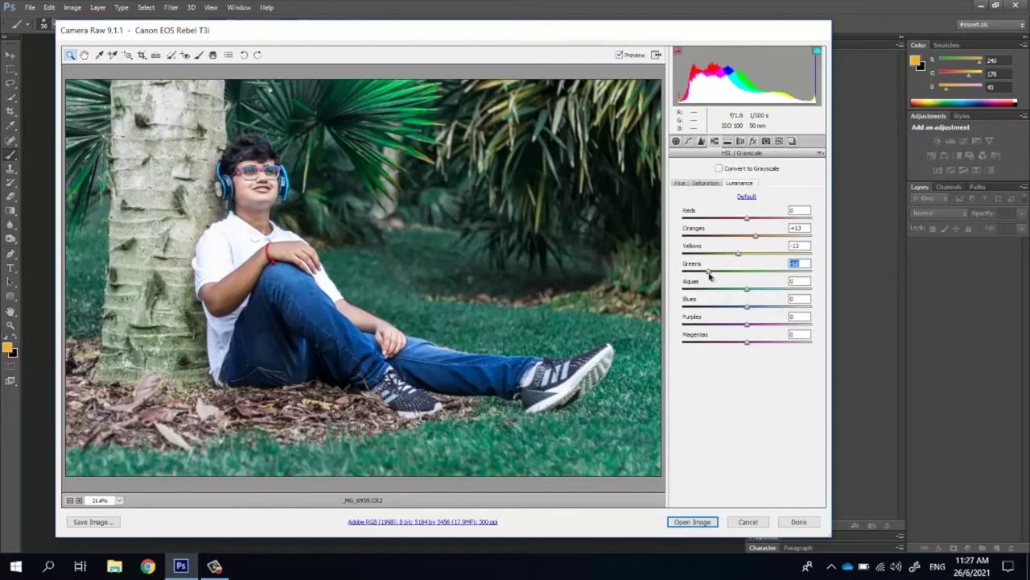
{"action": "left_click_drag", "start_coordinate": [748, 289], "coordinate": [746, 293]}
Set split-toning highlights hue 170, saturation 2, shadows saturation 2, and open the image
{"action": "left_click", "coordinate": [728, 141]}
{"action": "left_click_drag", "start_coordinate": [683, 184], "coordinate": [743, 185]}
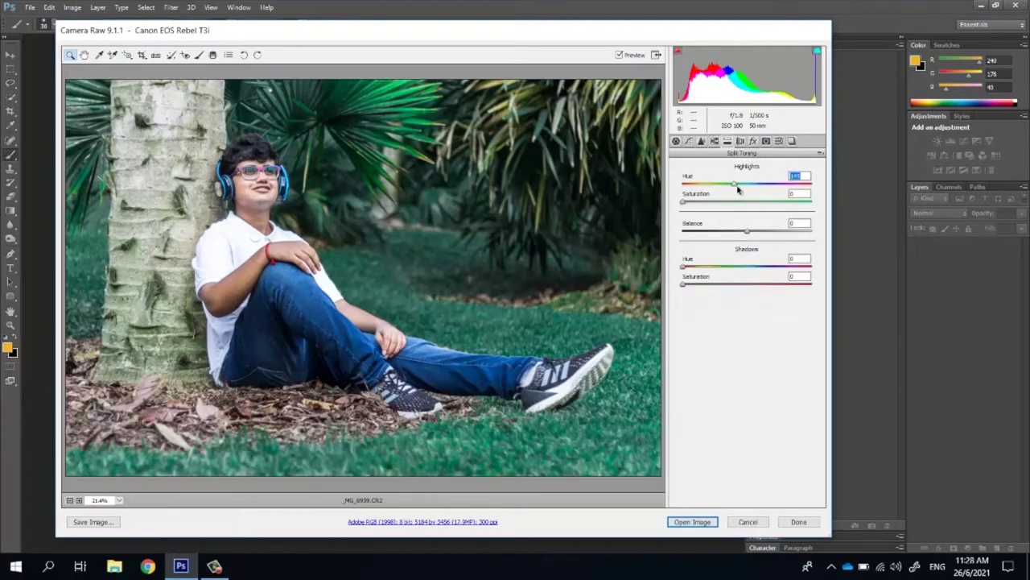
{"action": "left_click", "coordinate": [686, 203]}
{"action": "left_click_drag", "start_coordinate": [687, 205], "coordinate": [688, 203]}
{"action": "left_click_drag", "start_coordinate": [685, 284], "coordinate": [703, 272]}
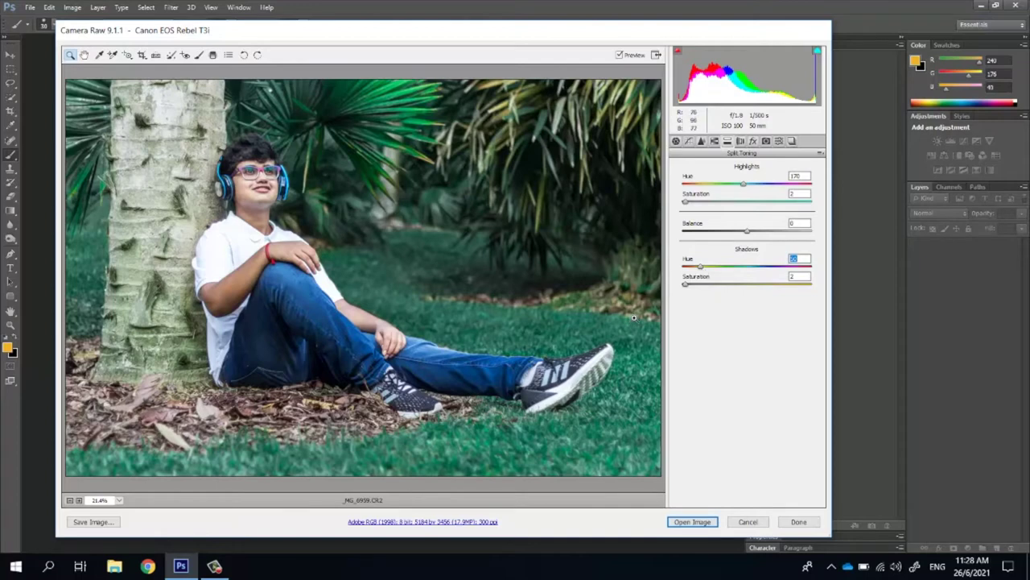
{"action": "left_click", "coordinate": [700, 521]}
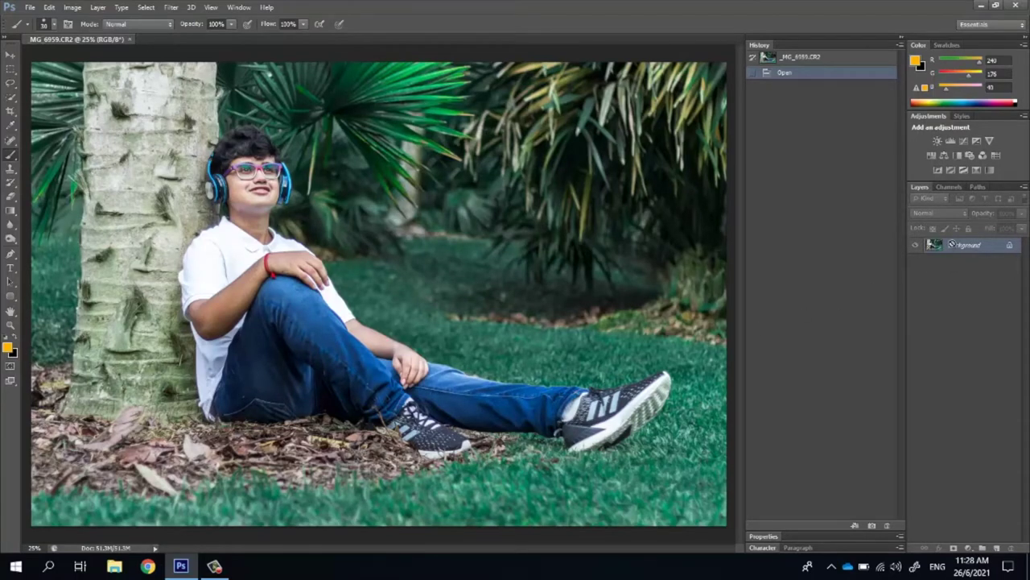
Duplicate the Background twice, invert the top copy and blend it in Vivid Light
{"action": "key", "text": "ctrl+j"}
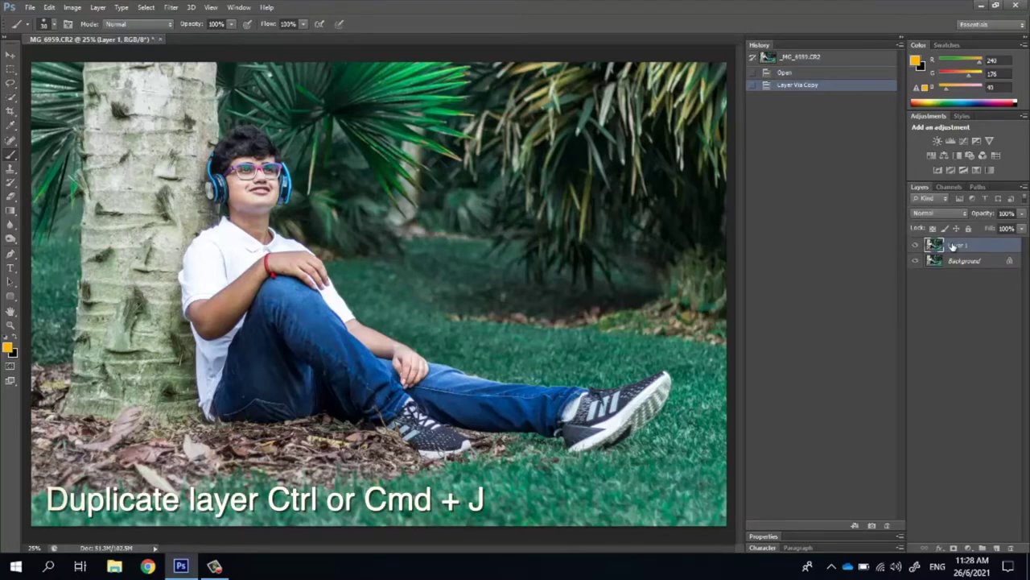
{"action": "key", "text": "ctrl+j"}
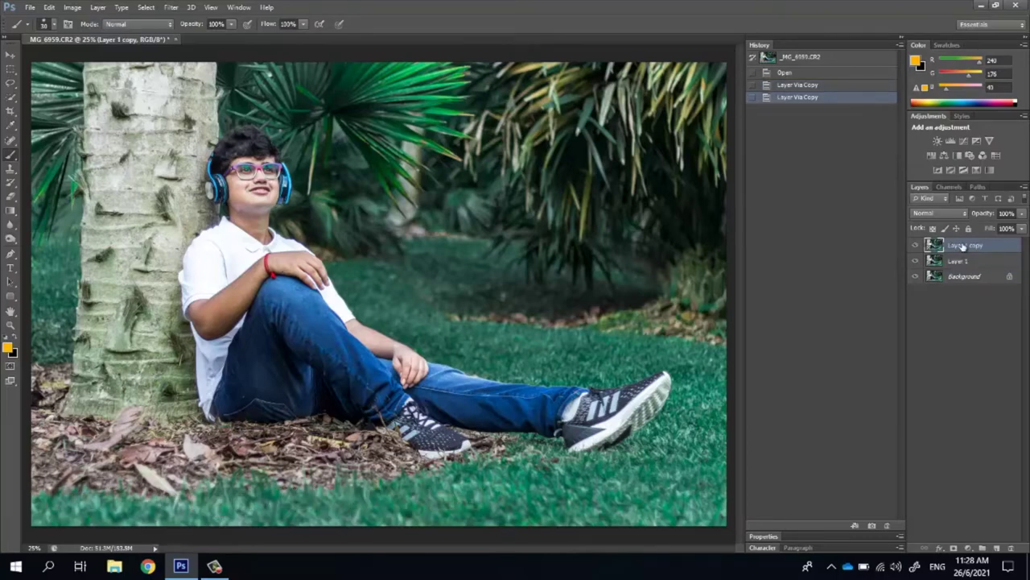
{"action": "key", "text": "ctrl+i"}
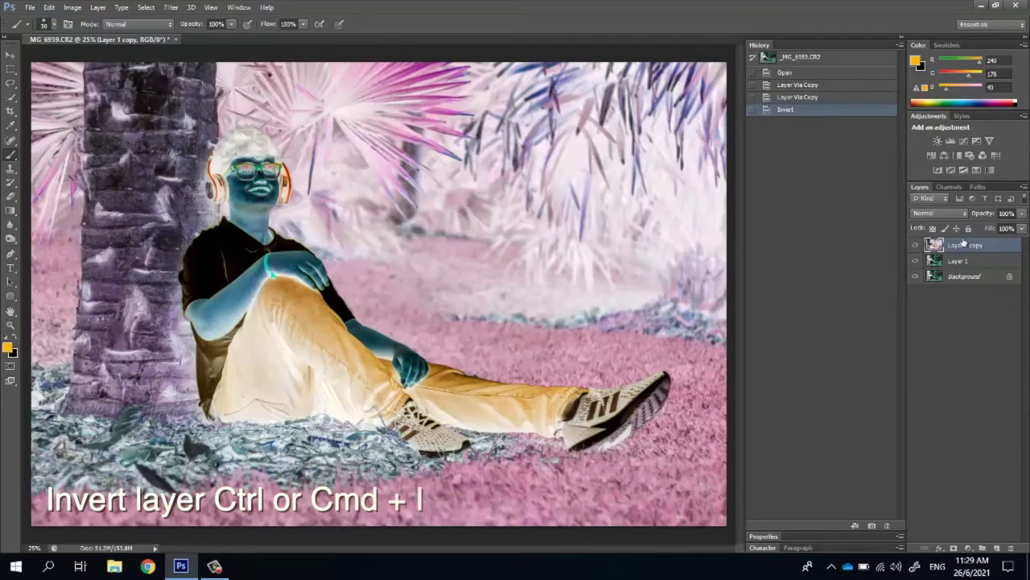
{"action": "left_click", "coordinate": [934, 214]}
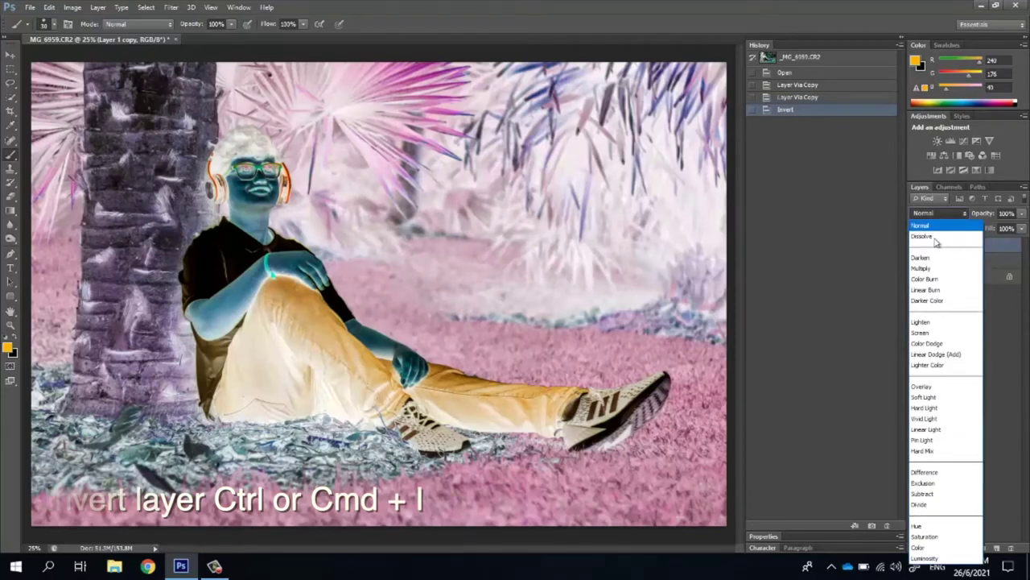
{"action": "left_click", "coordinate": [936, 419]}
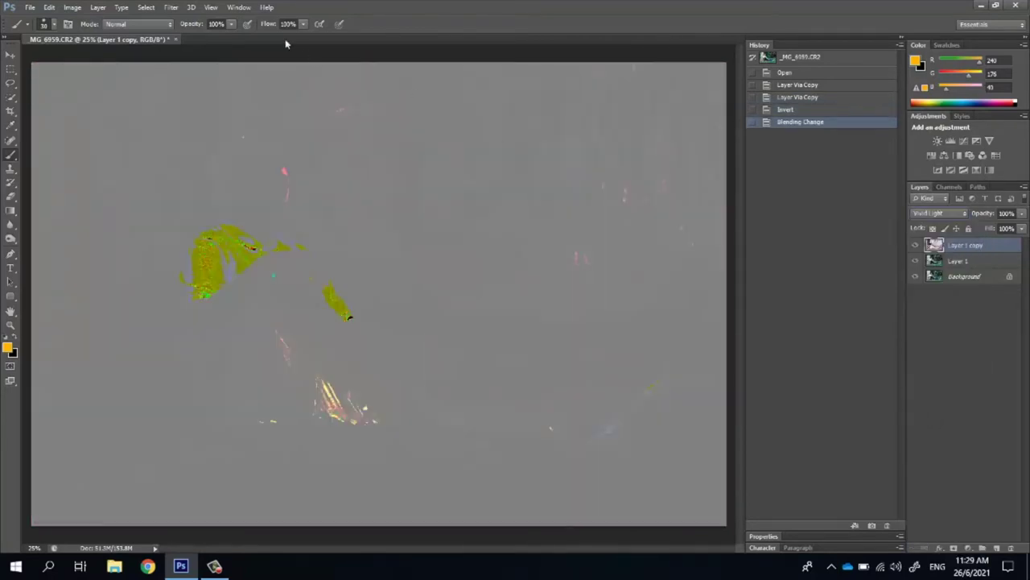
{"action": "right_click", "coordinate": [969, 246]}
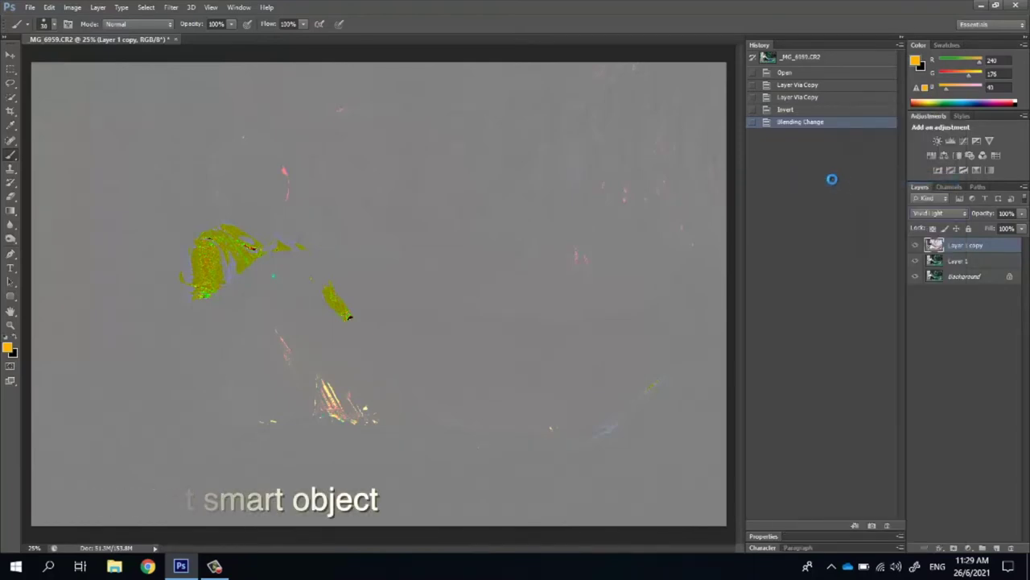
Apply a High Pass filter with a raised radius to the copy layer
{"action": "left_click", "coordinate": [171, 7]}
{"action": "mouse_move", "coordinate": [179, 143]}
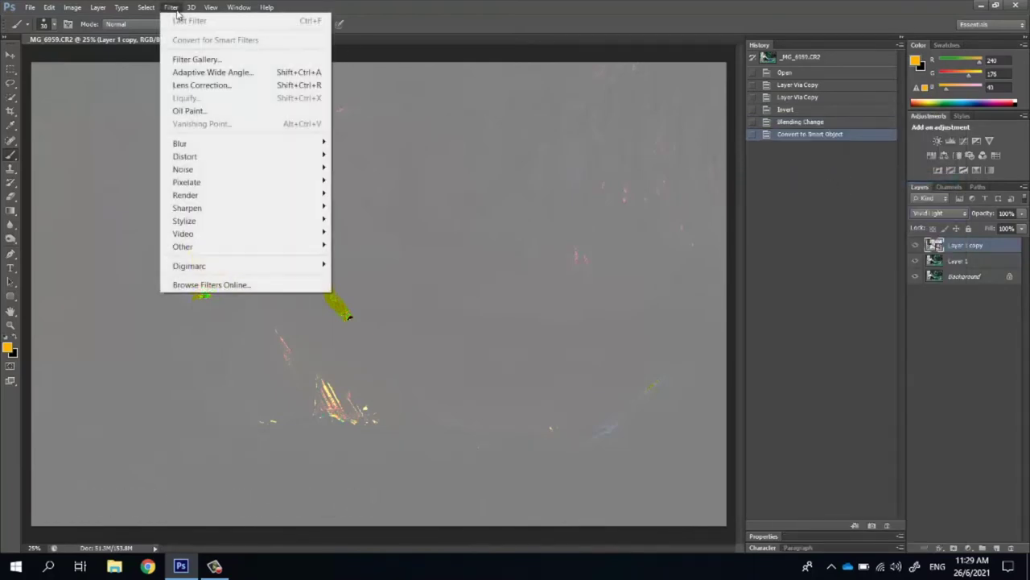
{"action": "mouse_move", "coordinate": [183, 246]}
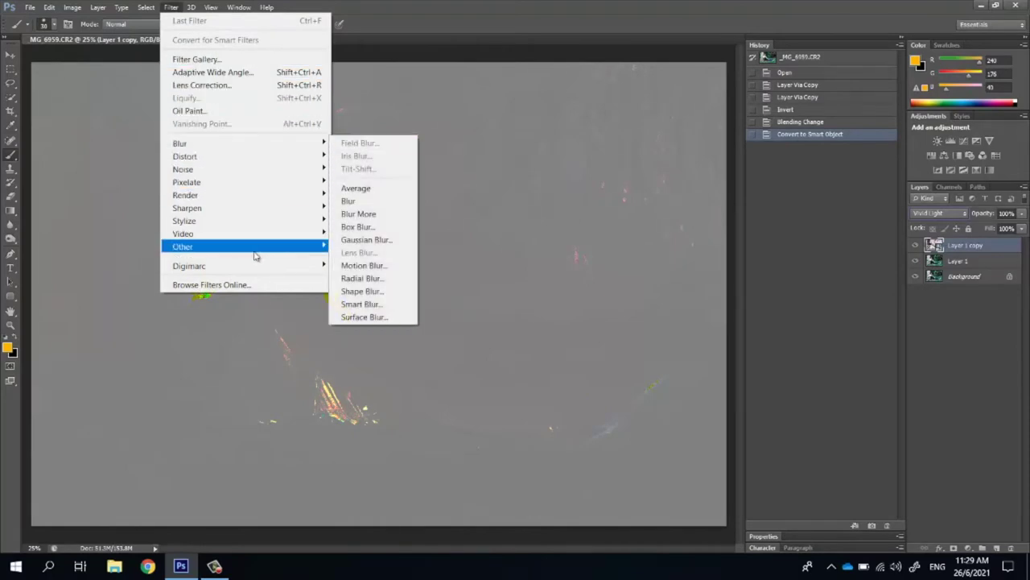
{"action": "left_click", "coordinate": [360, 260]}
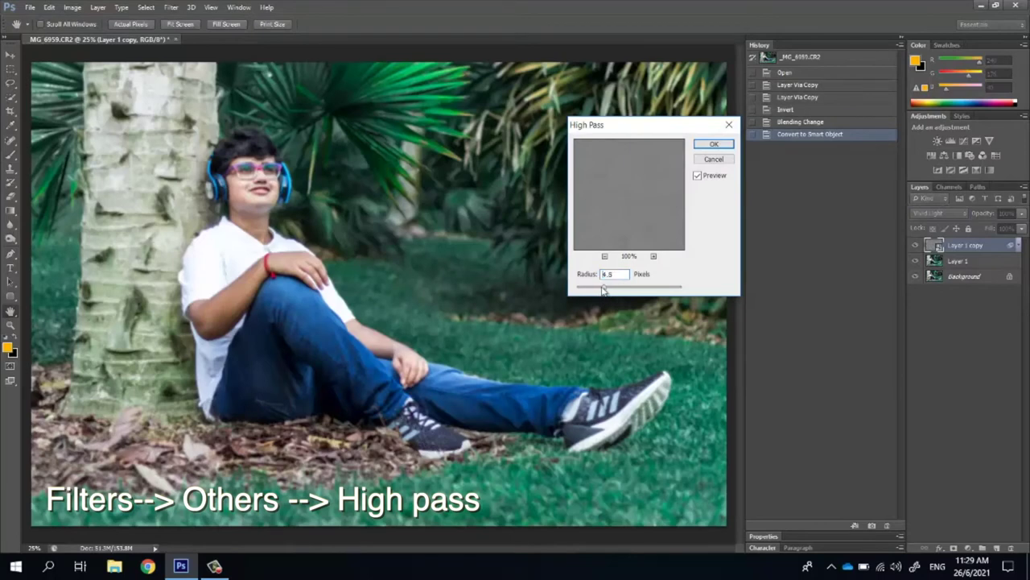
{"action": "left_click_drag", "start_coordinate": [594, 287], "coordinate": [620, 288]}
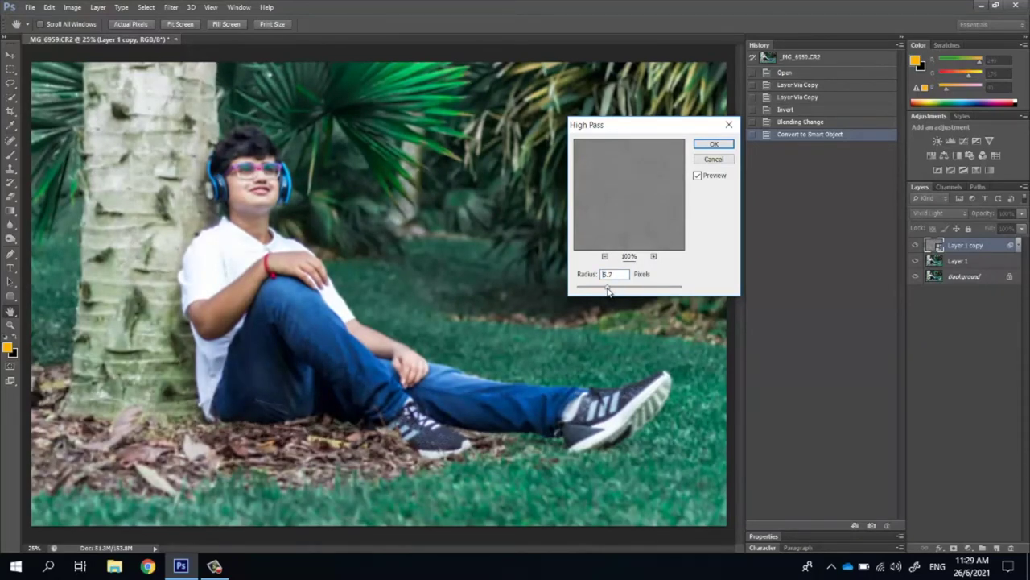
{"action": "key", "text": "Return"}
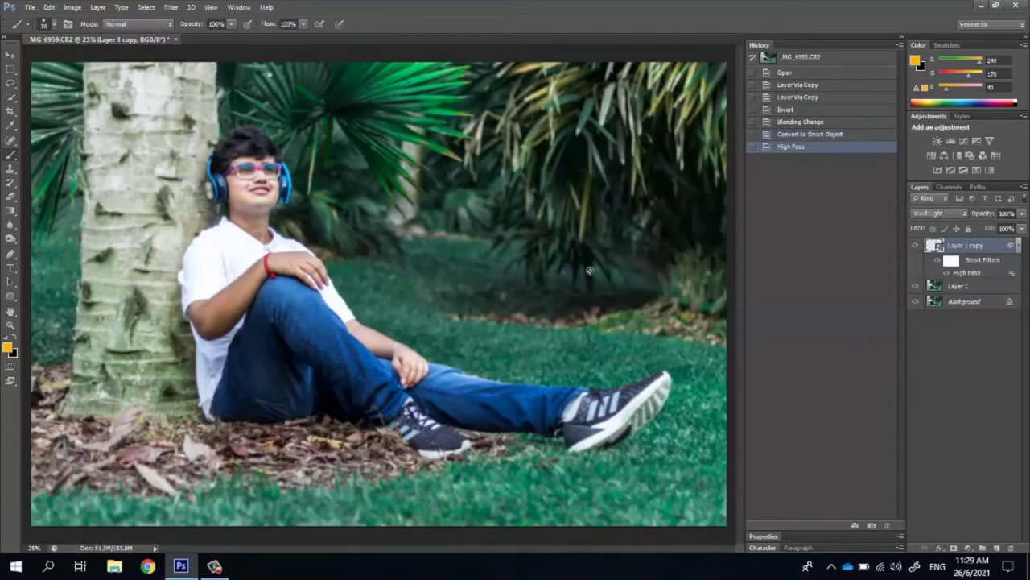
Add a Gaussian Blur of about 3 pixels and toggle the layer to compare
{"action": "left_click", "coordinate": [171, 7]}
{"action": "mouse_move", "coordinate": [179, 143]}
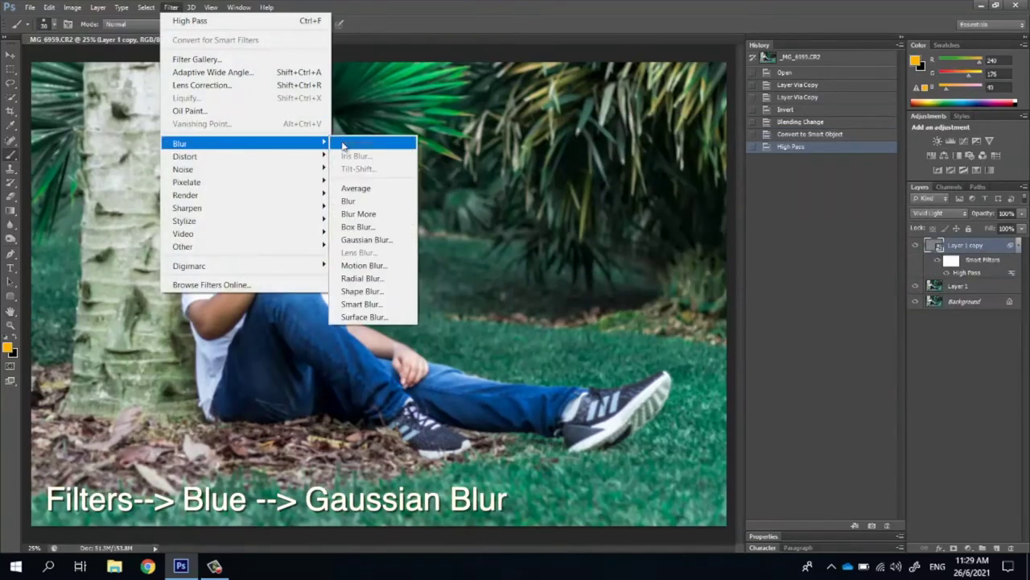
{"action": "left_click", "coordinate": [369, 240]}
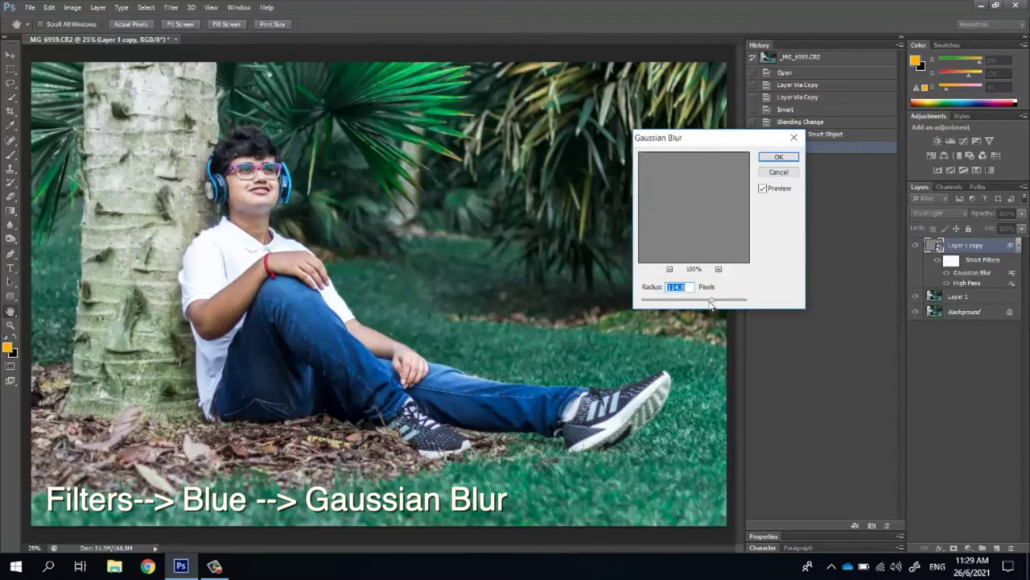
{"action": "left_click_drag", "start_coordinate": [710, 300], "coordinate": [668, 302]}
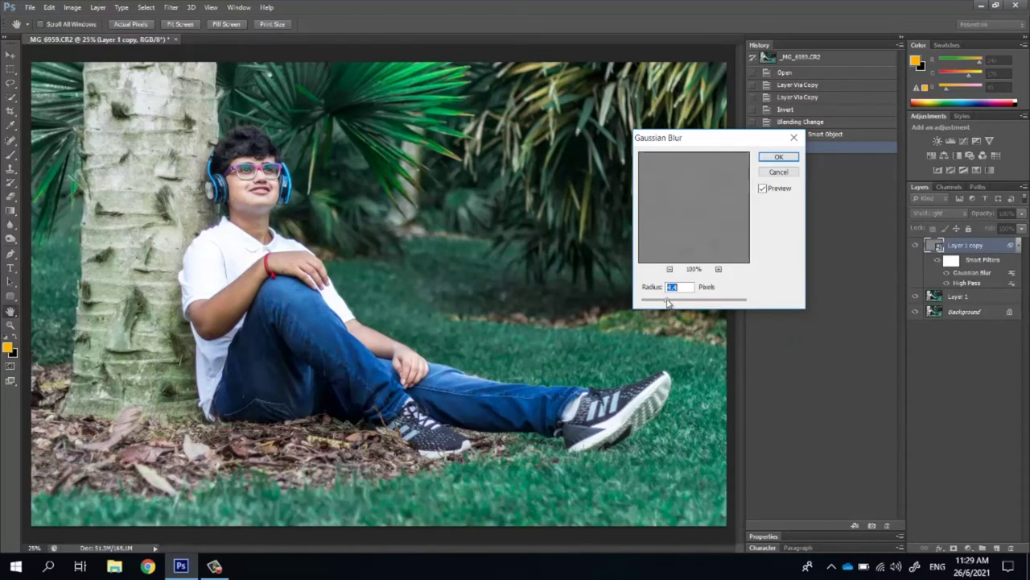
{"action": "left_click", "coordinate": [778, 156]}
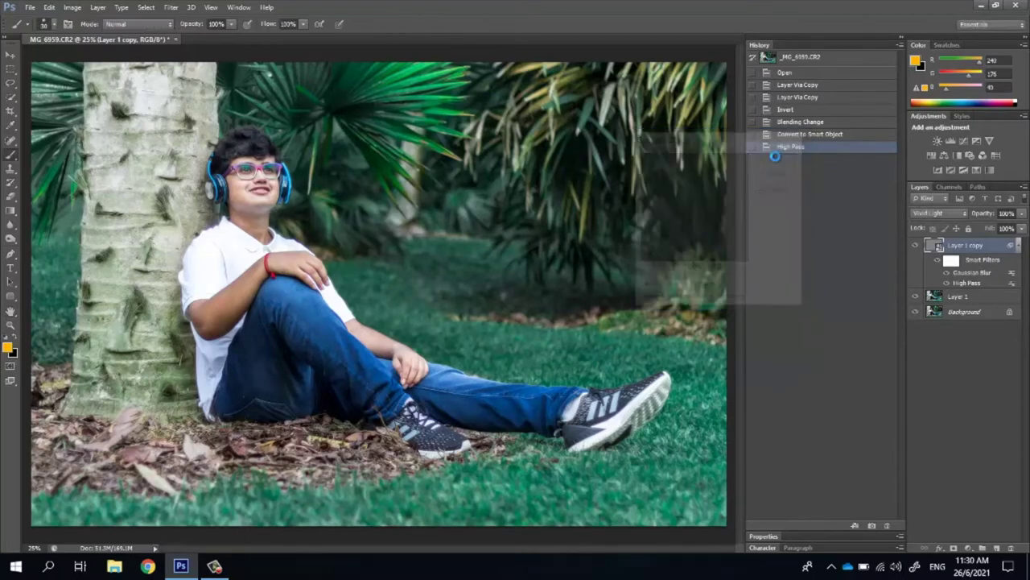
{"action": "left_click", "coordinate": [916, 246]}
{"action": "left_click", "coordinate": [916, 246]}
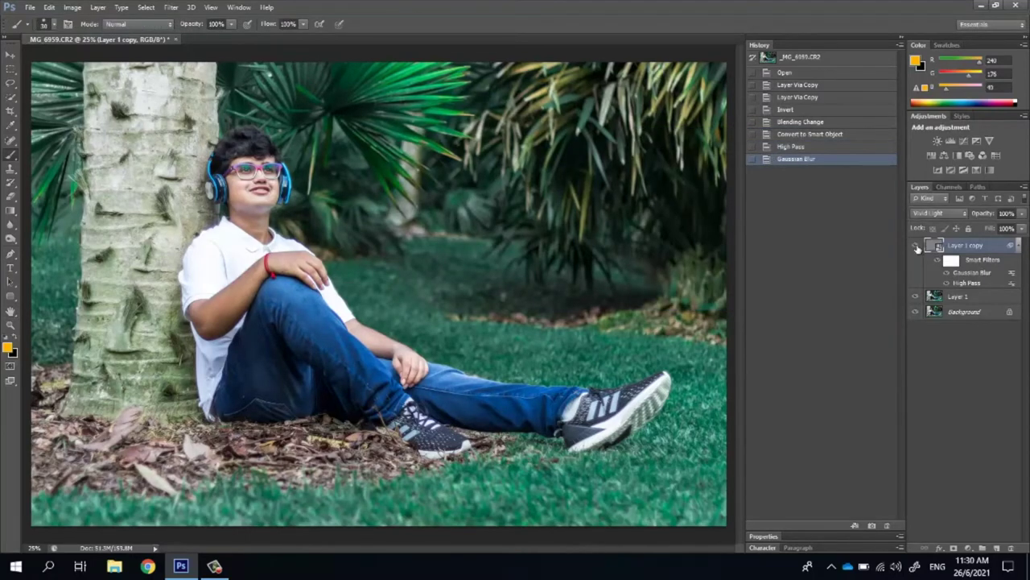
{"action": "left_click", "coordinate": [917, 247]}
{"action": "left_click", "coordinate": [916, 246]}
Add a black layer mask, make white the foreground colour and enlarge the soft brush
{"action": "left_click", "coordinate": [948, 548], "text": "alt"}
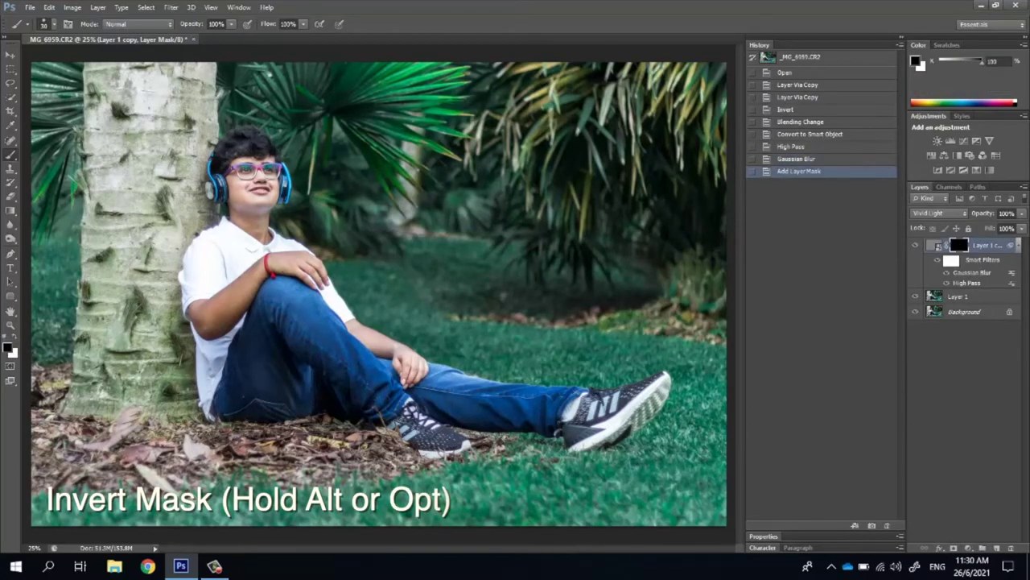
{"action": "left_click", "coordinate": [15, 339]}
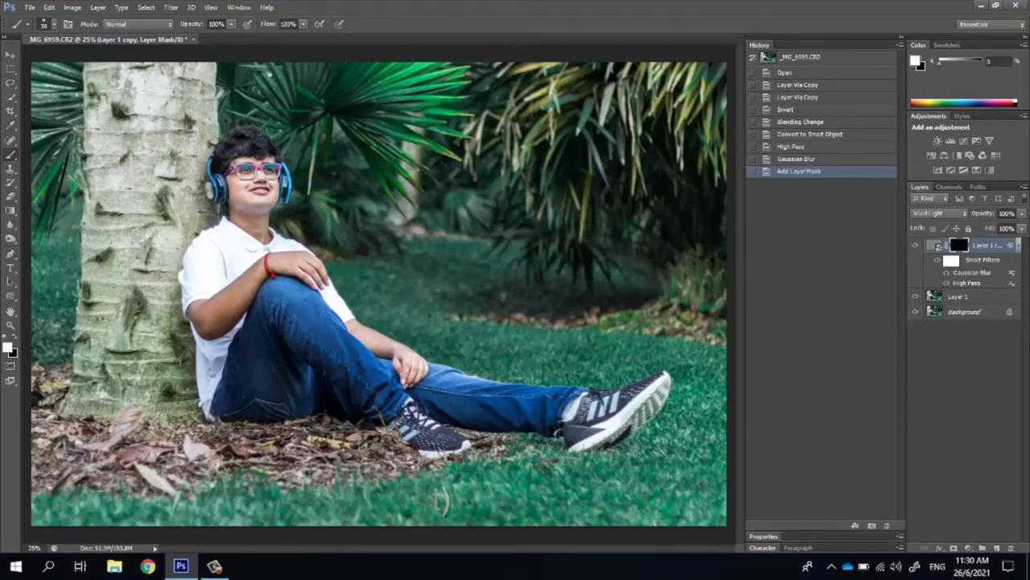
{"action": "scroll", "coordinate": [225, 145], "scroll_direction": "up", "scroll_amount": 5}
{"action": "scroll", "coordinate": [279, 183], "scroll_direction": "up", "scroll_amount": 2}
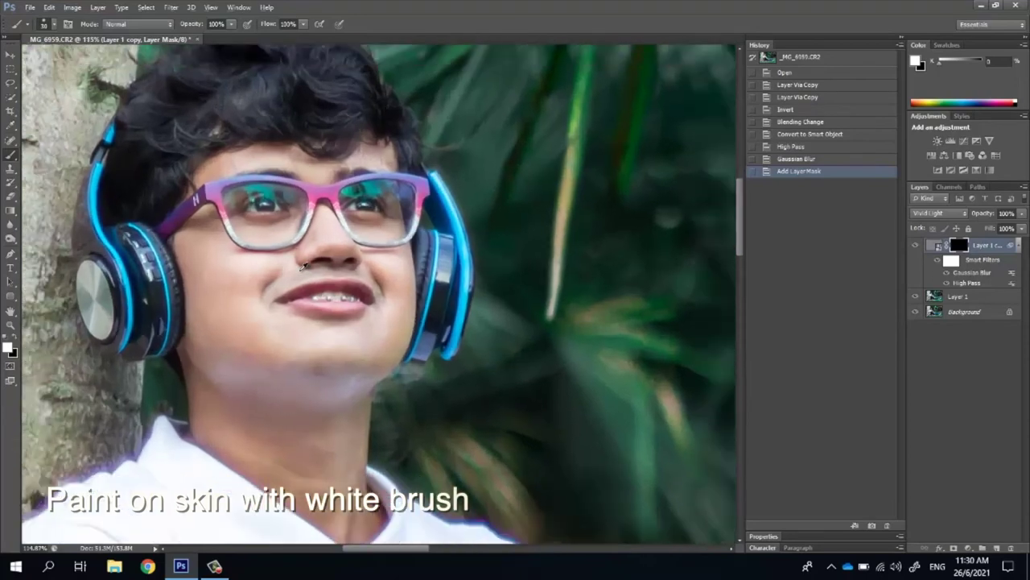
{"action": "scroll", "coordinate": [303, 266], "scroll_direction": "up", "scroll_amount": 1}
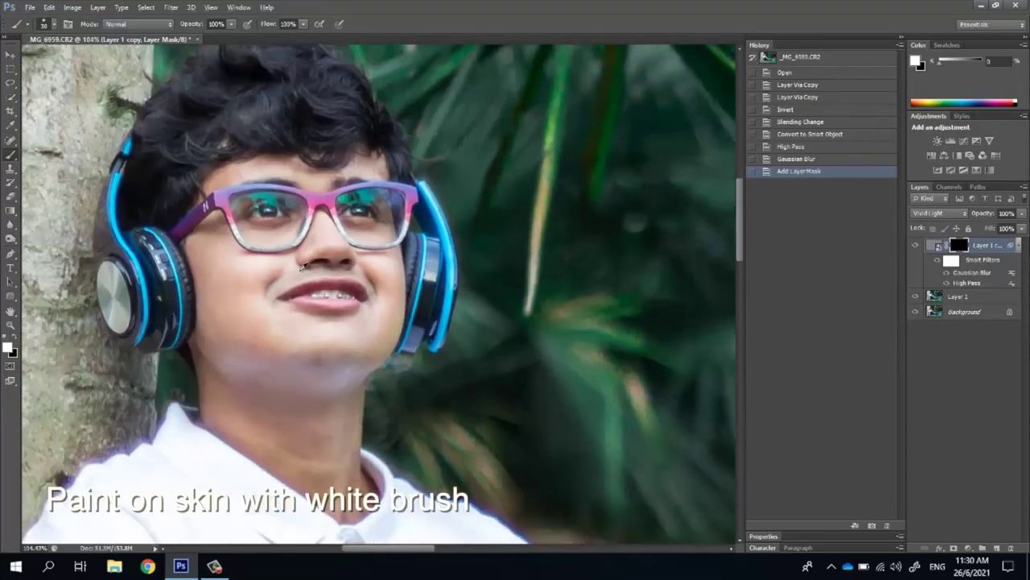
{"action": "left_click", "coordinate": [54, 25]}
{"action": "left_click", "coordinate": [305, 181]}
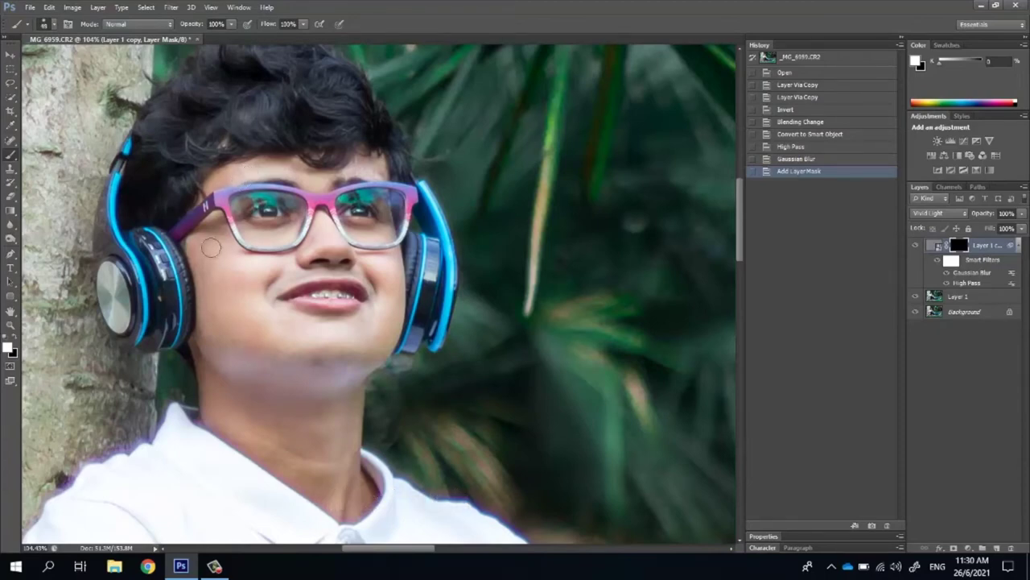
{"action": "key", "text": "bracketright"}
{"action": "key", "text": "bracketright"}
{"action": "key", "text": "bracketright"}
Paint smoothing back onto the forehead, cheeks, chin and neck skin
{"action": "left_click_drag", "start_coordinate": [213, 253], "coordinate": [253, 252]}
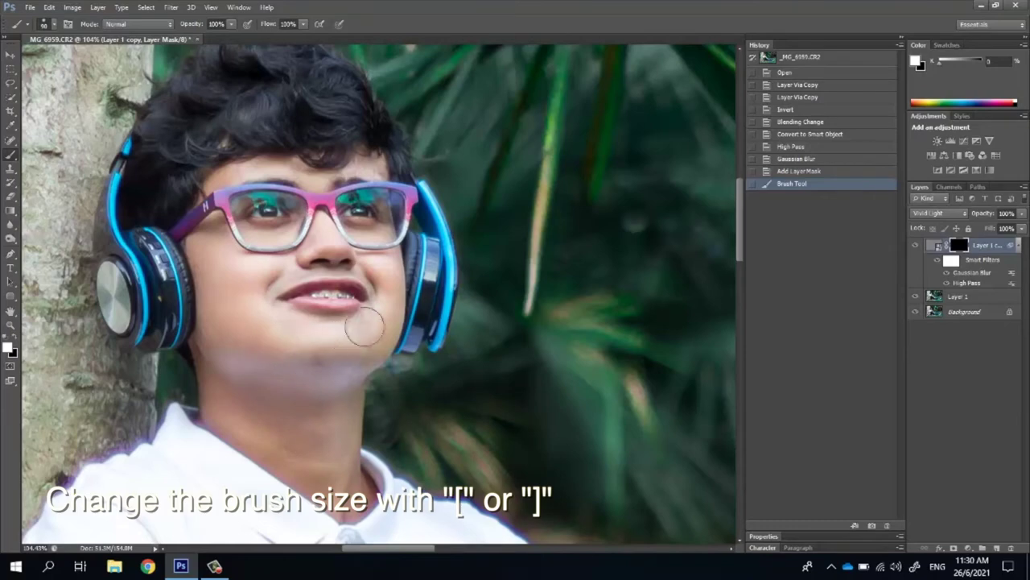
{"action": "left_click_drag", "start_coordinate": [225, 259], "coordinate": [282, 285]}
{"action": "key", "text": "bracketleft"}
{"action": "key", "text": "bracketleft"}
{"action": "left_click_drag", "start_coordinate": [348, 272], "coordinate": [368, 287]}
{"action": "left_click", "coordinate": [363, 282]}
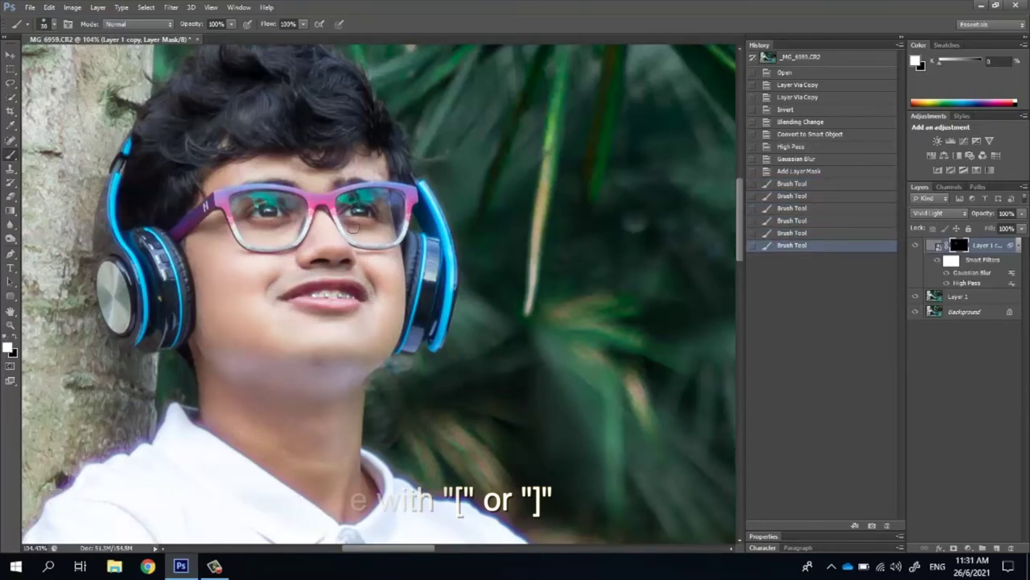
{"action": "mouse_move", "coordinate": [386, 235]}
{"action": "left_mouse_down"}
{"action": "mouse_move", "coordinate": [292, 227]}
{"action": "mouse_move", "coordinate": [211, 182]}
{"action": "left_mouse_up"}
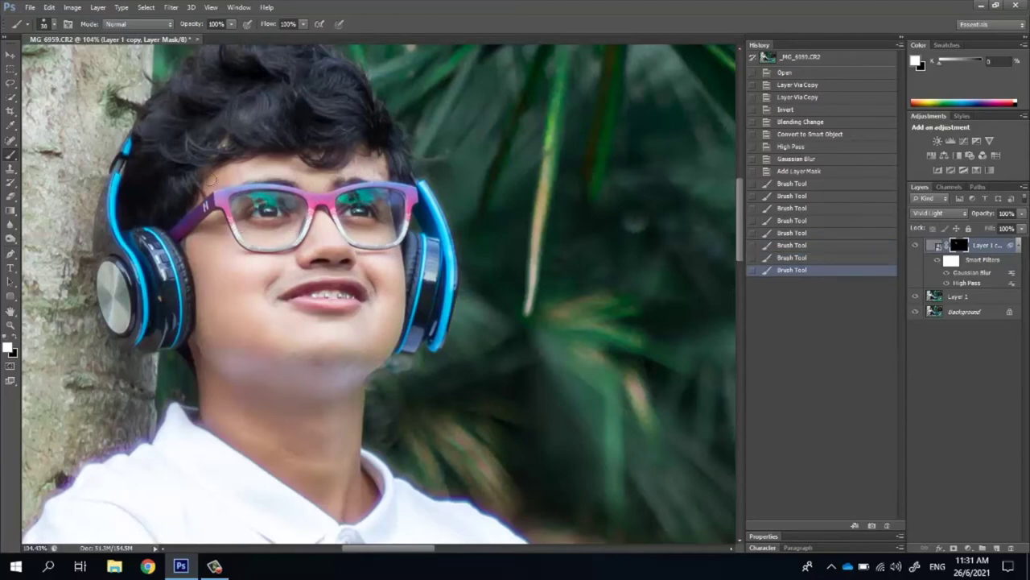
{"action": "mouse_move", "coordinate": [320, 176]}
{"action": "left_mouse_down"}
{"action": "mouse_move", "coordinate": [380, 168]}
{"action": "mouse_move", "coordinate": [341, 318]}
{"action": "mouse_move", "coordinate": [382, 304]}
{"action": "left_mouse_up"}
Enlarge the brush to about 125 px and paint smoothing onto the wrist and forearm
{"action": "scroll", "coordinate": [475, 354], "scroll_direction": "down", "scroll_amount": 1}
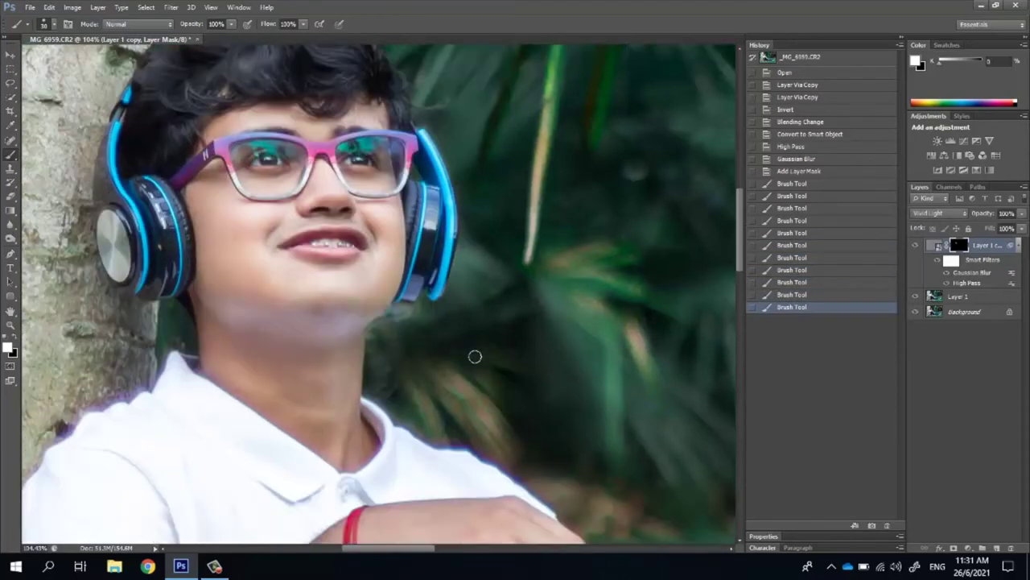
{"action": "scroll", "coordinate": [479, 354], "scroll_direction": "down", "scroll_amount": 5}
{"action": "scroll", "coordinate": [487, 355], "scroll_direction": "down", "scroll_amount": 3}
{"action": "key", "text": "bracketright"}
{"action": "key", "text": "bracketright"}
{"action": "key", "text": "bracketright"}
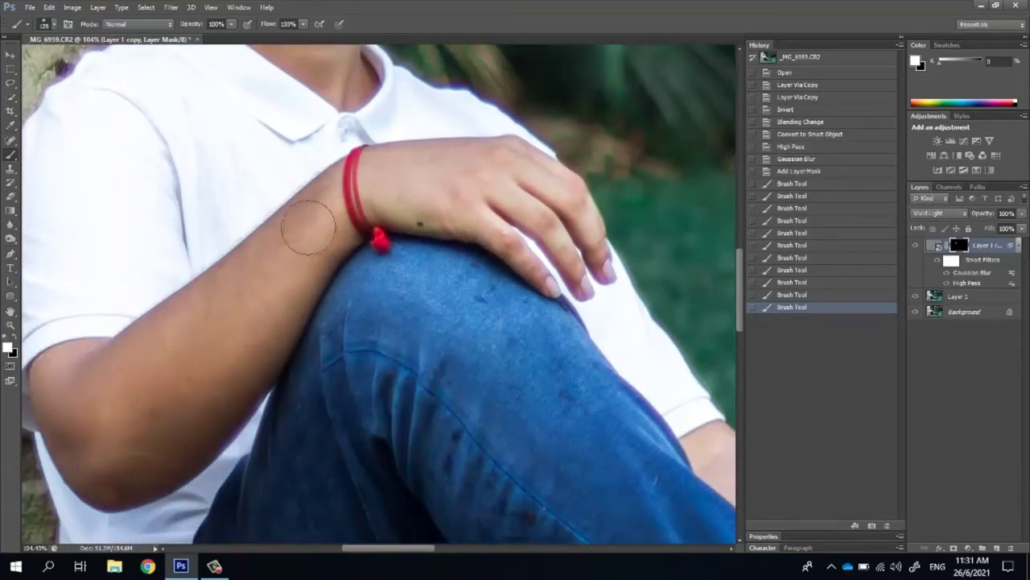
{"action": "double_click", "coordinate": [392, 202]}
{"action": "scroll", "coordinate": [437, 437], "scroll_direction": "down", "scroll_amount": 3}
{"action": "scroll", "coordinate": [437, 437], "scroll_direction": "right", "scroll_amount": 5}
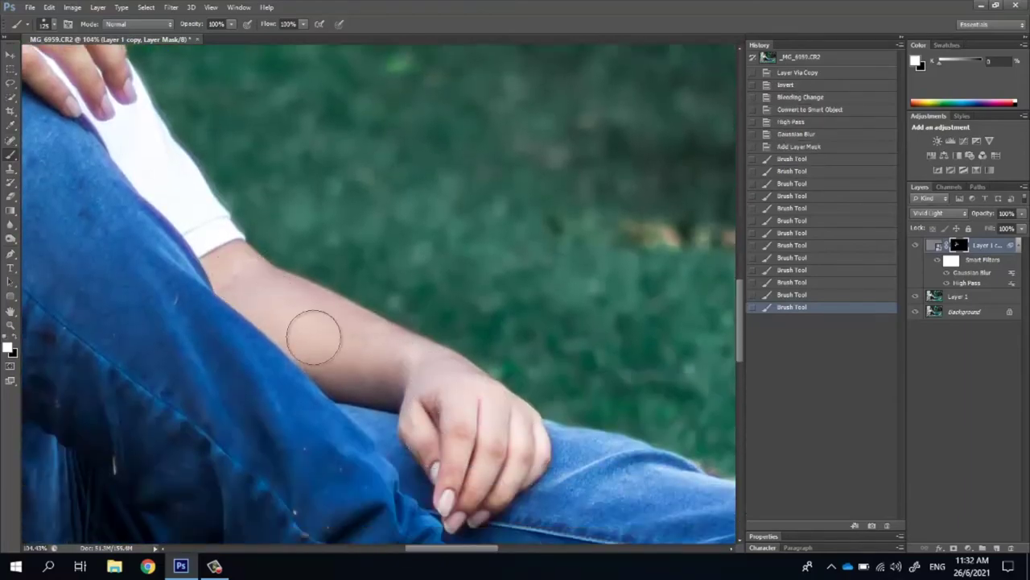
{"action": "left_click", "coordinate": [462, 424]}
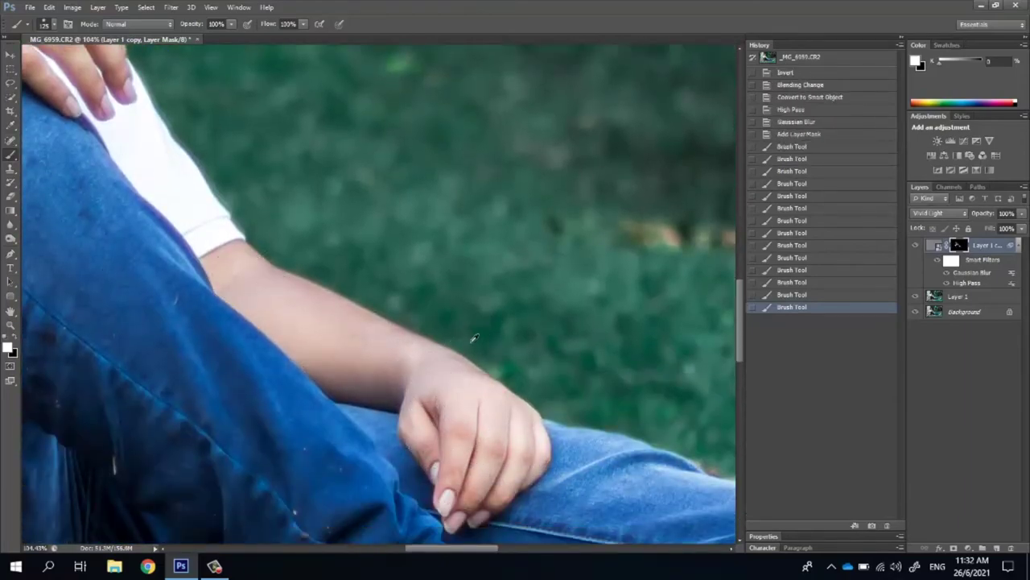
{"action": "scroll", "coordinate": [462, 424], "scroll_direction": "down", "scroll_amount": 3, "text": "alt"}
{"action": "scroll", "coordinate": [461, 425], "scroll_direction": "down", "scroll_amount": 1, "text": "alt"}
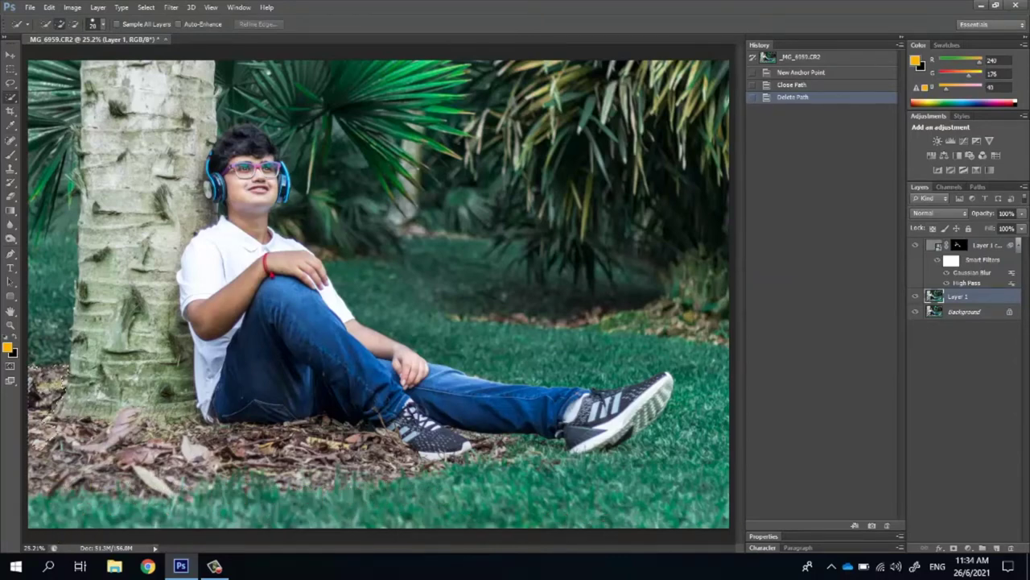
Quick-select the leaf litter, trunk and foliage, refining edges around the headphones and hair
{"action": "mouse_move", "coordinate": [52, 439]}
{"action": "left_mouse_down"}
{"action": "mouse_move", "coordinate": [150, 401]}
{"action": "mouse_move", "coordinate": [724, 403]}
{"action": "left_mouse_up"}
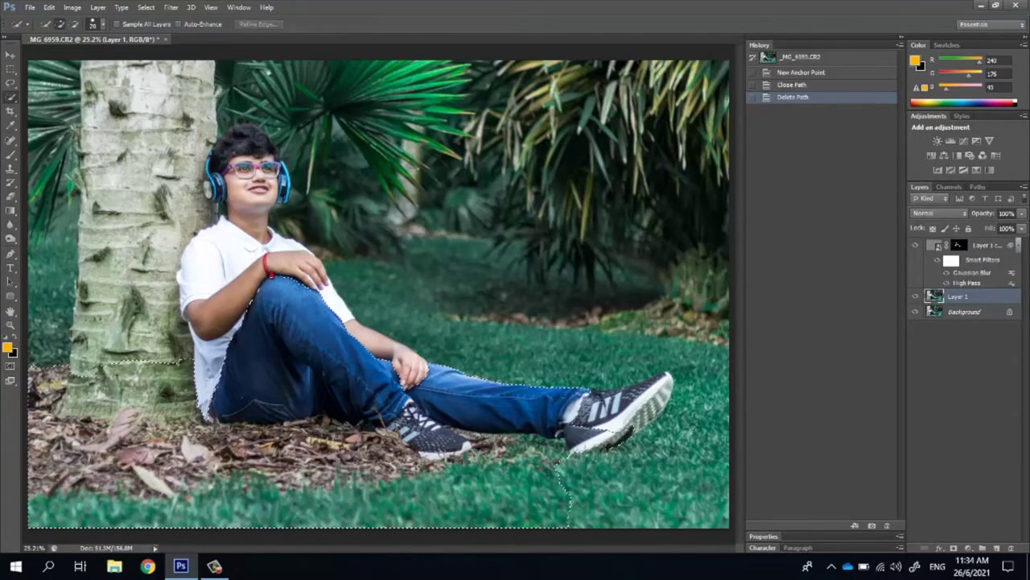
{"action": "left_click_drag", "start_coordinate": [642, 393], "coordinate": [612, 380]}
{"action": "mouse_move", "coordinate": [172, 353]}
{"action": "left_mouse_down"}
{"action": "mouse_move", "coordinate": [230, 338]}
{"action": "mouse_move", "coordinate": [272, 149]}
{"action": "left_mouse_up"}
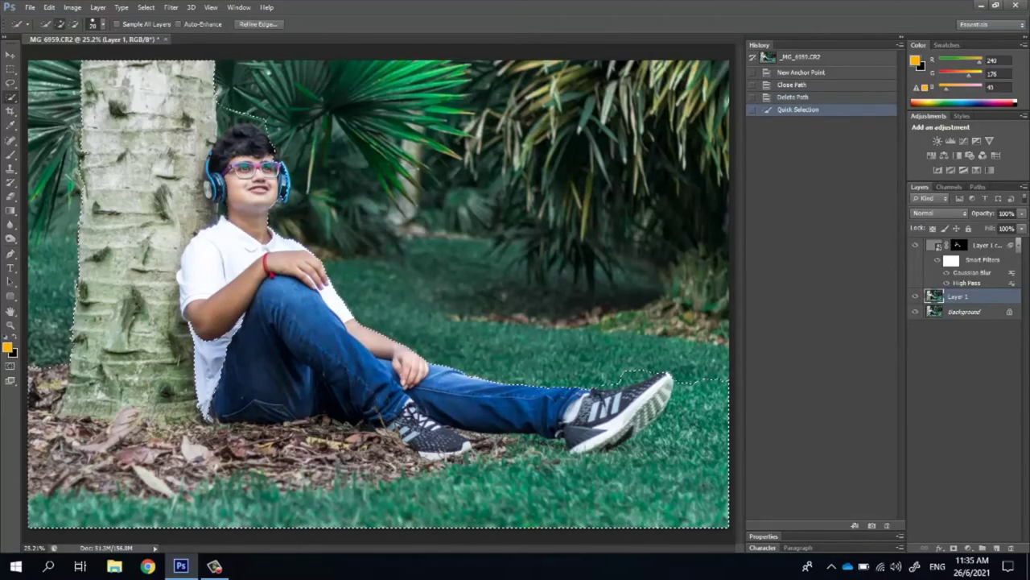
{"action": "scroll", "coordinate": [277, 190], "scroll_direction": "up", "scroll_amount": 5}
{"action": "left_click_drag", "start_coordinate": [273, 206], "coordinate": [277, 274]}
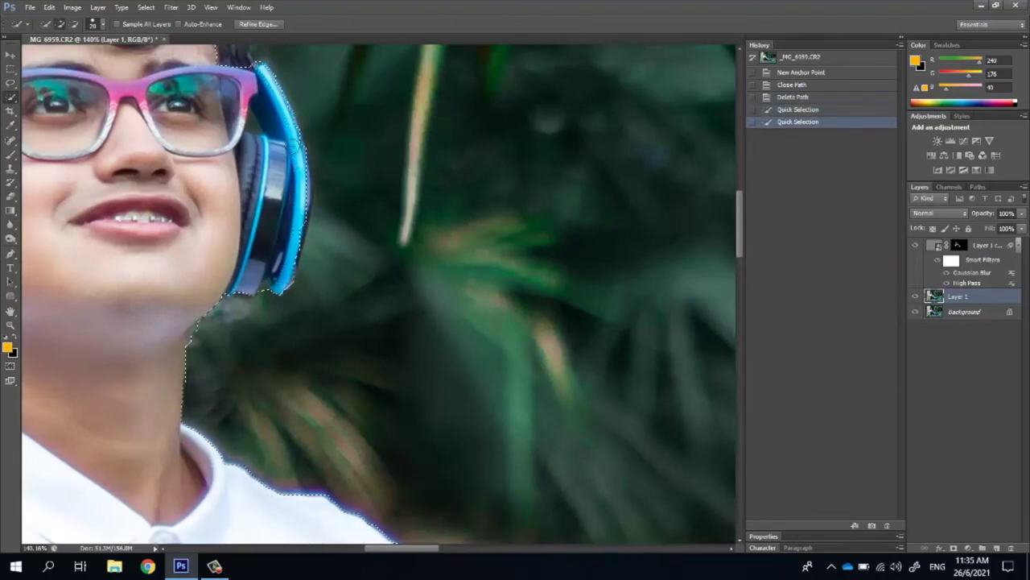
{"action": "left_click_drag", "start_coordinate": [300, 161], "coordinate": [302, 259]}
{"action": "mouse_move", "coordinate": [295, 253]}
{"action": "left_mouse_down"}
{"action": "mouse_move", "coordinate": [283, 286]}
{"action": "mouse_move", "coordinate": [197, 326]}
{"action": "left_mouse_up"}
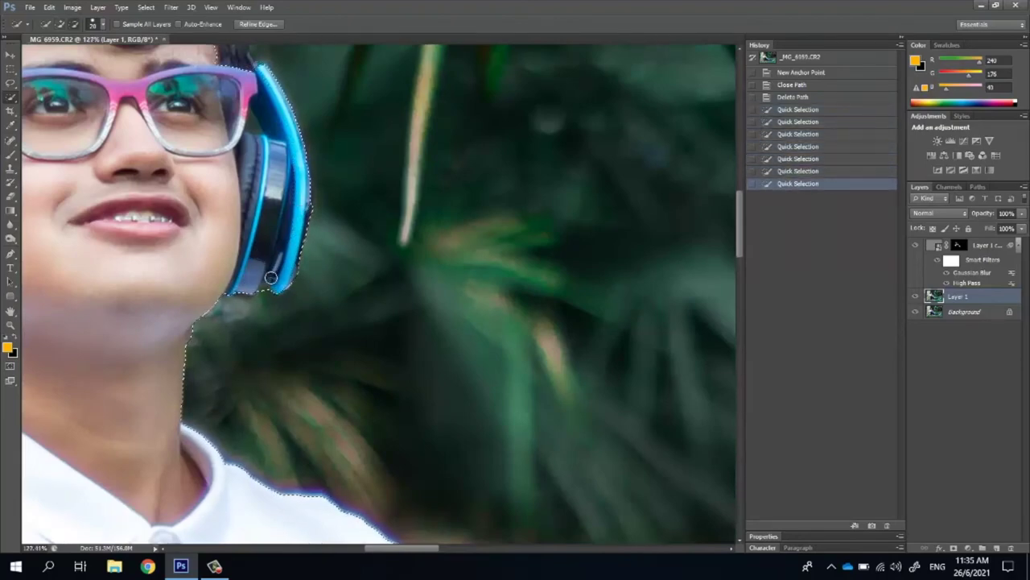
{"action": "scroll", "coordinate": [256, 159], "scroll_direction": "down", "scroll_amount": 5}
{"action": "scroll", "coordinate": [256, 159], "scroll_direction": "up", "scroll_amount": 3}
{"action": "left_click_drag", "start_coordinate": [256, 161], "coordinate": [266, 190]}
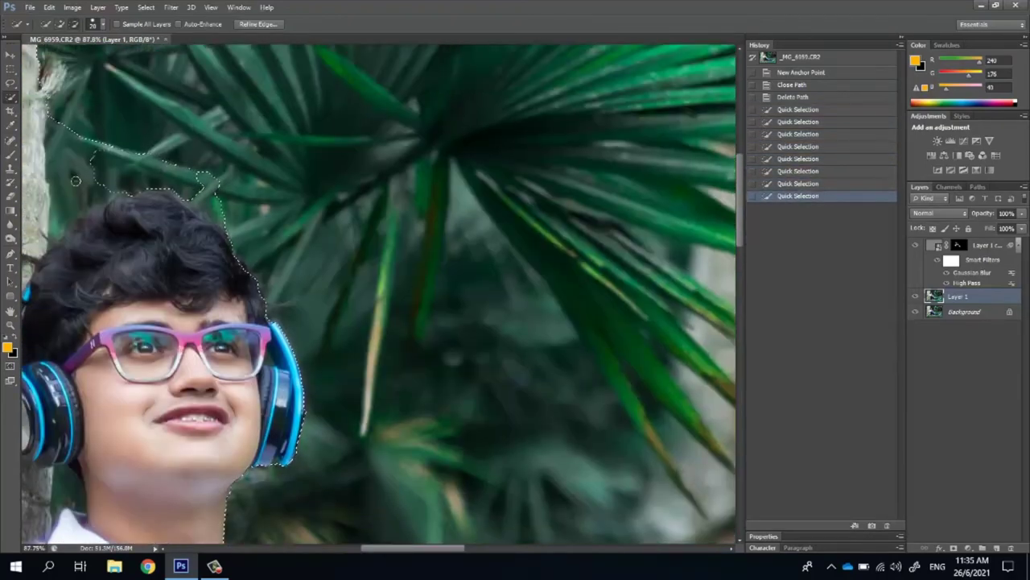
{"action": "mouse_move", "coordinate": [185, 185]}
{"action": "left_mouse_down"}
{"action": "mouse_move", "coordinate": [58, 124]}
{"action": "mouse_move", "coordinate": [153, 187]}
{"action": "mouse_move", "coordinate": [211, 189]}
{"action": "left_mouse_up"}
{"action": "left_click_drag", "start_coordinate": [64, 218], "coordinate": [80, 229]}
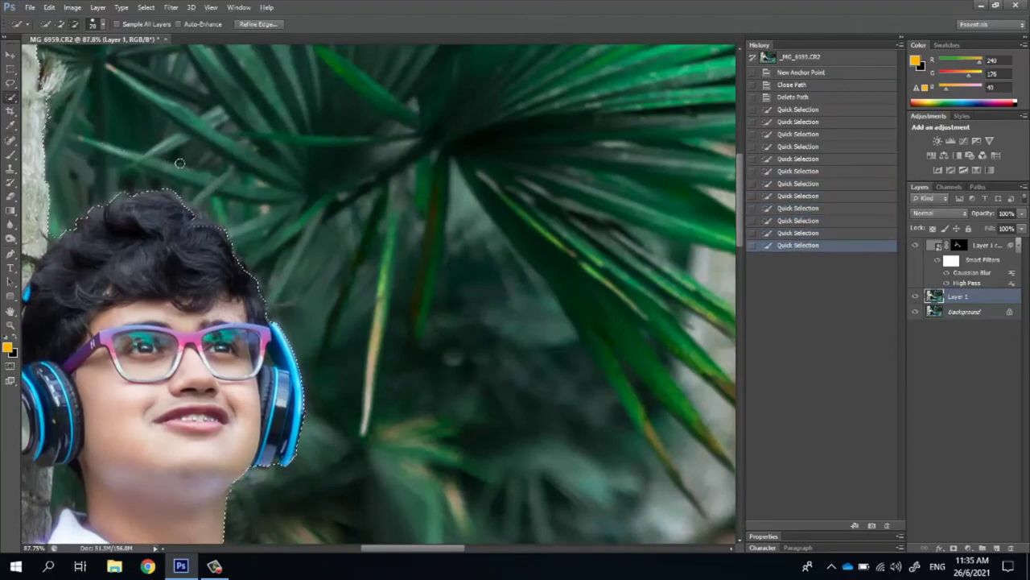
{"action": "left_click_drag", "start_coordinate": [181, 161], "coordinate": [206, 225]}
Add the tree trunk's edge down its full length to the selection
{"action": "scroll", "coordinate": [206, 242], "scroll_direction": "up", "scroll_amount": 3}
{"action": "scroll", "coordinate": [206, 241], "scroll_direction": "left", "scroll_amount": 5}
{"action": "scroll", "coordinate": [207, 274], "scroll_direction": "up", "scroll_amount": 1}
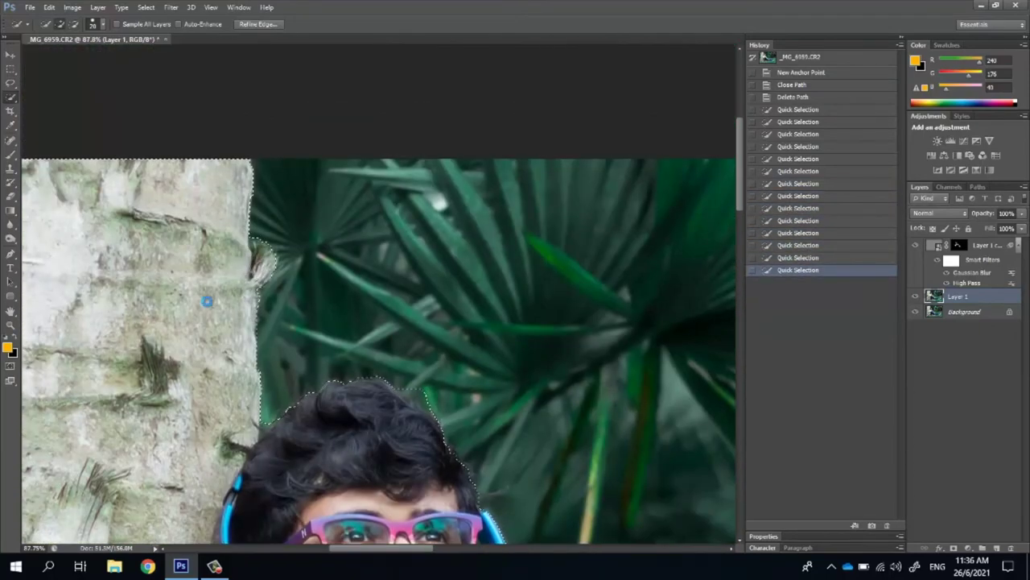
{"action": "left_click", "coordinate": [207, 299]}
{"action": "scroll", "coordinate": [234, 330], "scroll_direction": "left", "scroll_amount": 6}
{"action": "scroll", "coordinate": [234, 330], "scroll_direction": "down", "scroll_amount": 2}
{"action": "left_click", "coordinate": [231, 326]}
{"action": "scroll", "coordinate": [233, 330], "scroll_direction": "down", "scroll_amount": 1}
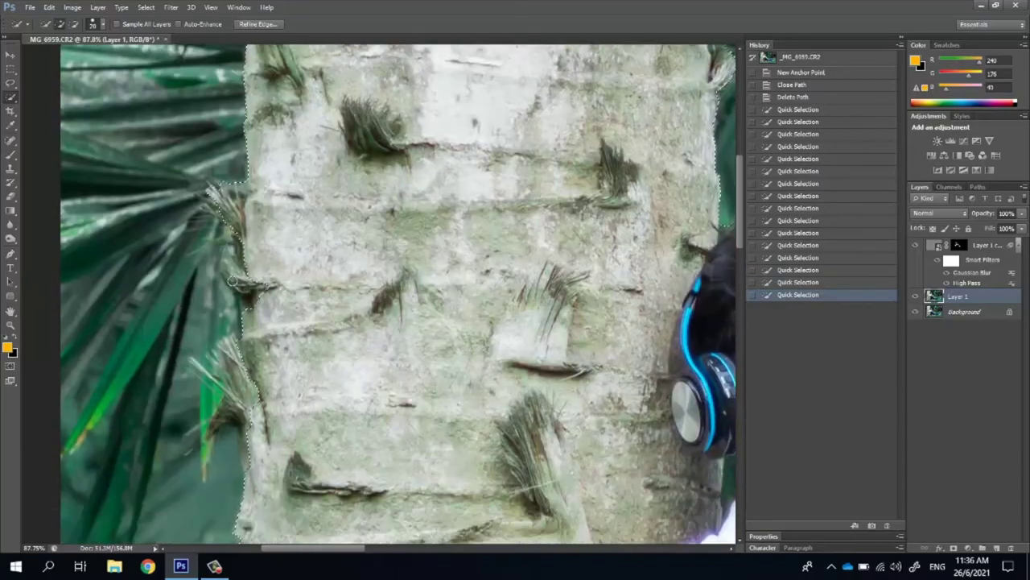
{"action": "left_click", "coordinate": [225, 240]}
{"action": "scroll", "coordinate": [315, 387], "scroll_direction": "down", "scroll_amount": 1}
{"action": "scroll", "coordinate": [218, 317], "scroll_direction": "down", "scroll_amount": 1}
{"action": "left_click", "coordinate": [218, 317]}
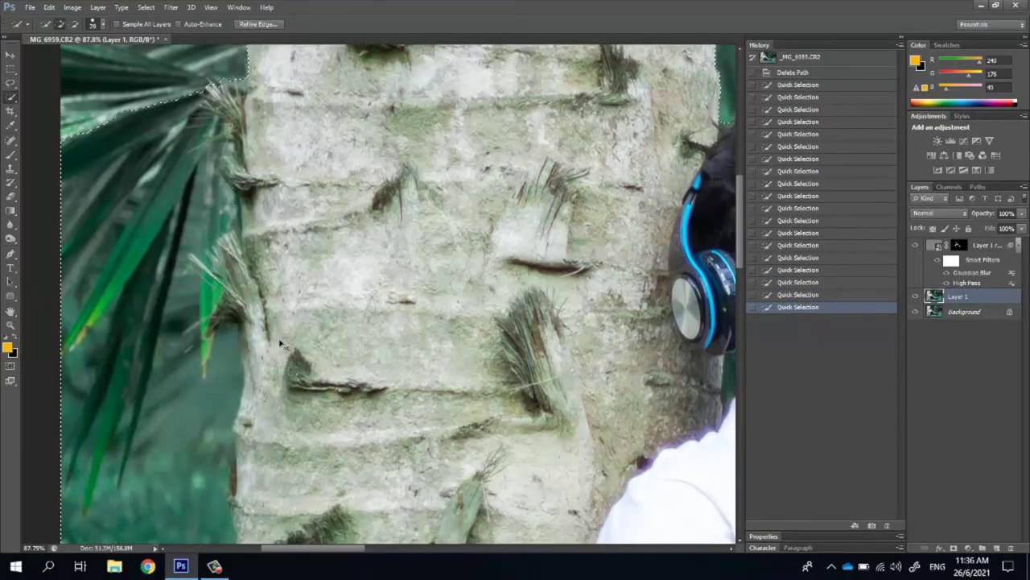
{"action": "scroll", "coordinate": [279, 342], "scroll_direction": "down", "scroll_amount": 2}
{"action": "scroll", "coordinate": [279, 342], "scroll_direction": "down", "scroll_amount": 2}
{"action": "left_click", "coordinate": [238, 282]}
{"action": "scroll", "coordinate": [237, 281], "scroll_direction": "down", "scroll_amount": 2}
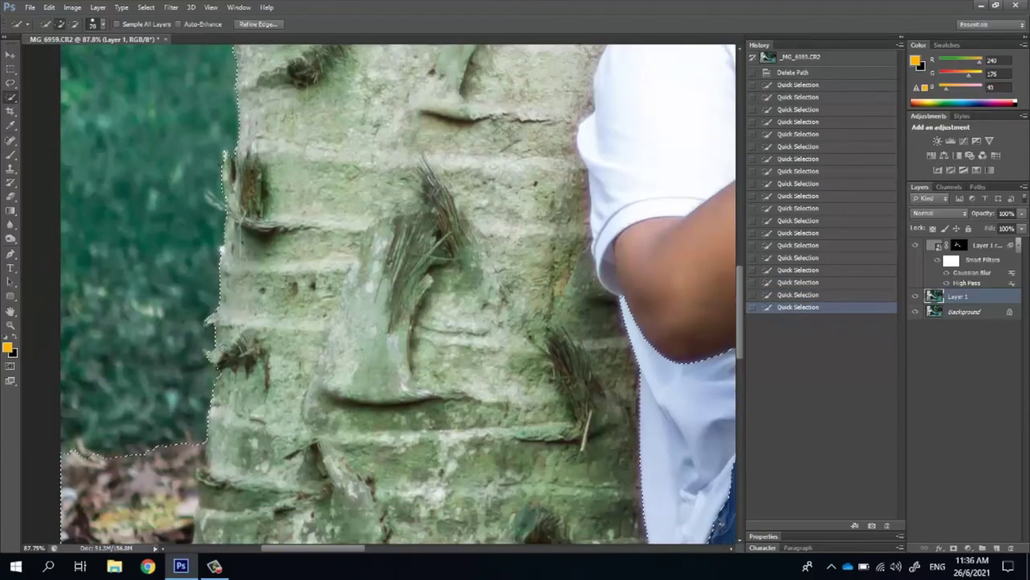
Fit the photo in view and subtract the grass above the shoe
{"action": "key", "text": "ctrl+0"}
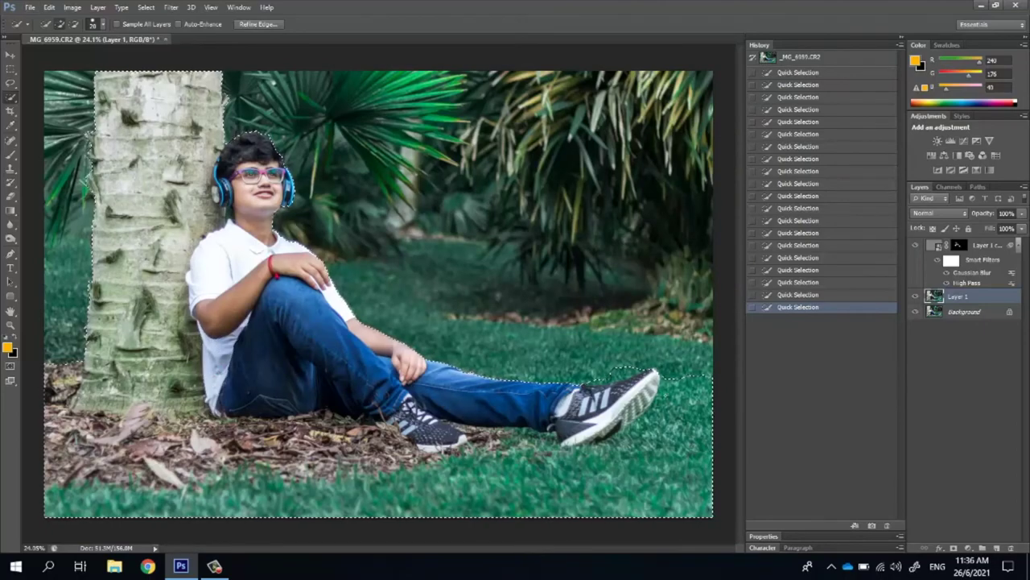
{"action": "scroll", "coordinate": [612, 386], "scroll_direction": "up", "scroll_amount": 3}
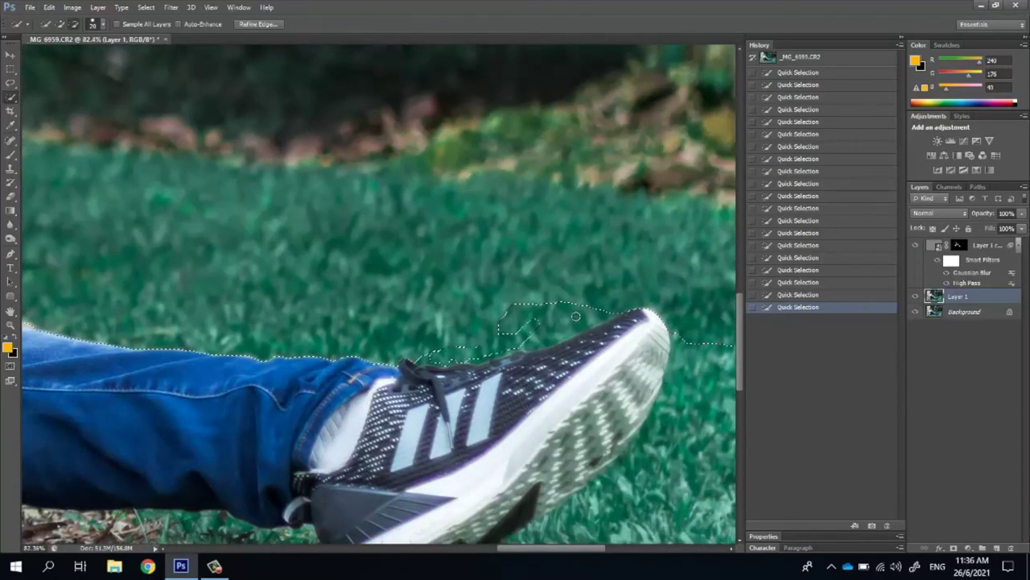
{"action": "mouse_move", "coordinate": [464, 353]}
{"action": "left_mouse_down"}
{"action": "mouse_move", "coordinate": [531, 307]}
{"action": "mouse_move", "coordinate": [580, 331]}
{"action": "left_mouse_up"}
{"action": "scroll", "coordinate": [310, 320], "scroll_direction": "down", "scroll_amount": 5}
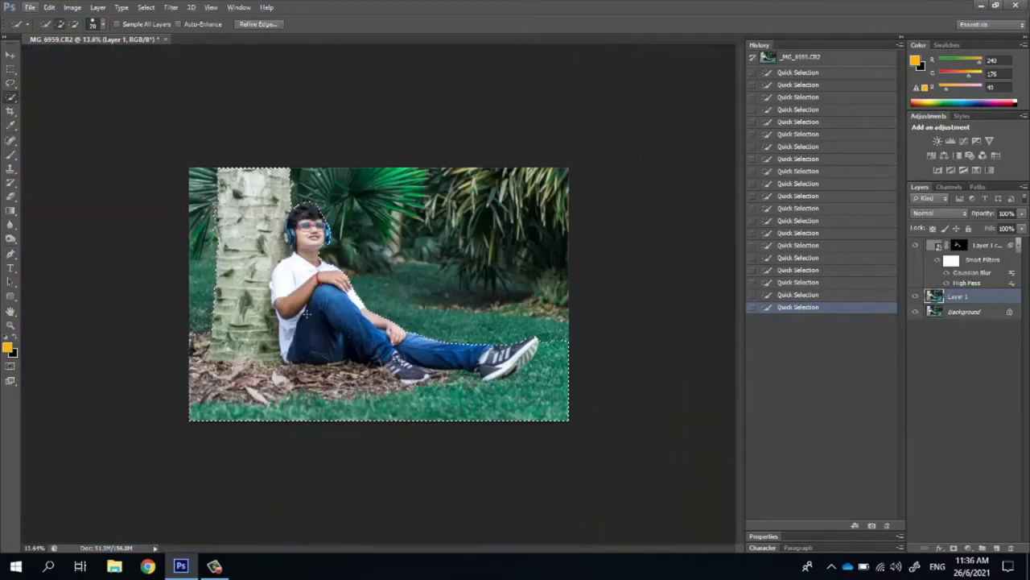
Open Refine Edge on the selection with Shift Edge at 0
{"action": "right_click", "coordinate": [310, 320]}
{"action": "left_click", "coordinate": [344, 115]}
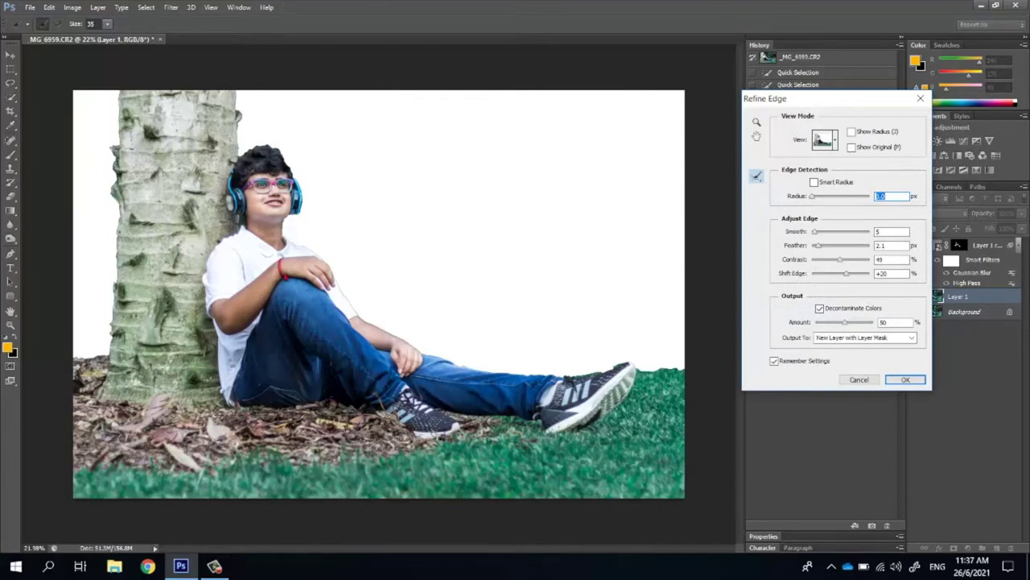
{"action": "type", "text": "0"}
{"action": "key", "text": "shift+Tab"}
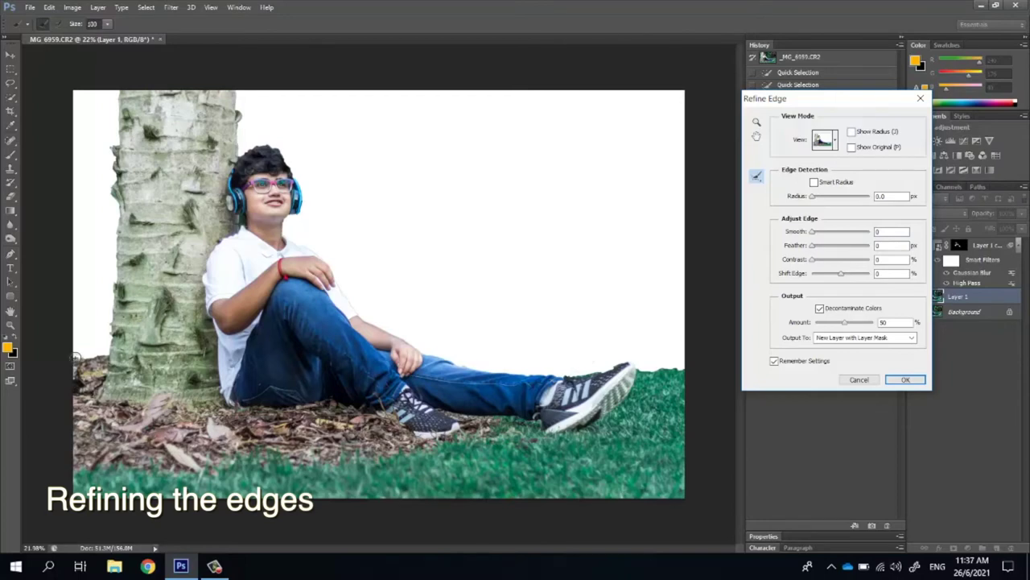
Refine trunk, hair and grass edges, shift edge to +16, and output a masked new layer
{"action": "mouse_move", "coordinate": [75, 358]}
{"action": "left_mouse_down"}
{"action": "mouse_move", "coordinate": [113, 179]}
{"action": "mouse_move", "coordinate": [240, 145]}
{"action": "left_mouse_up"}
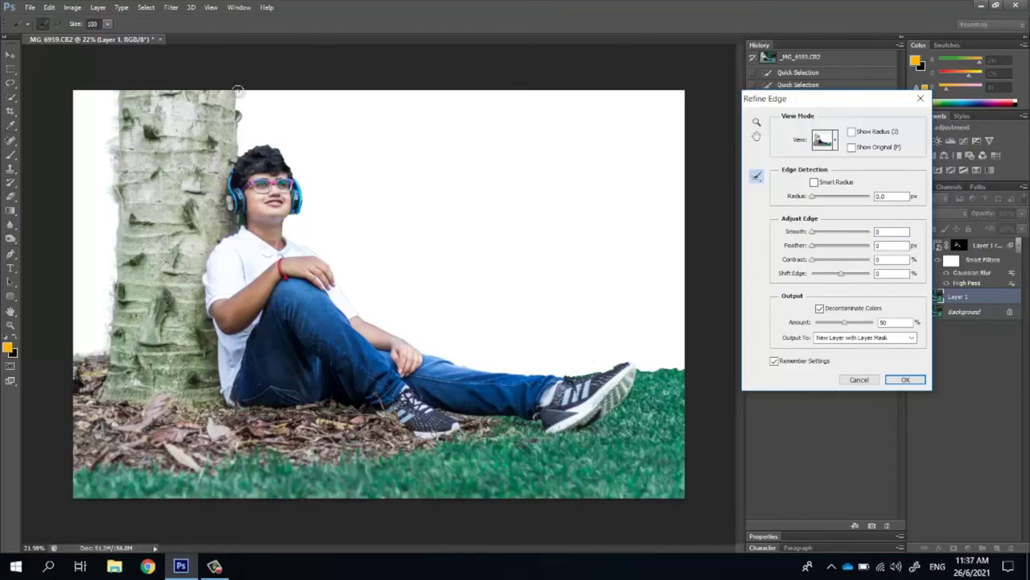
{"action": "left_click_drag", "start_coordinate": [238, 145], "coordinate": [299, 179]}
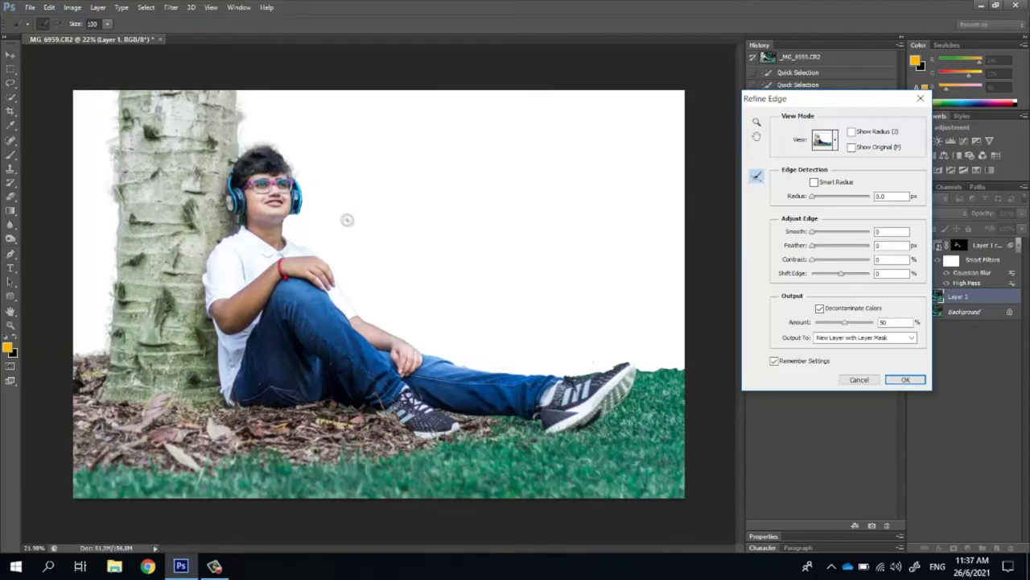
{"action": "left_click_drag", "start_coordinate": [444, 364], "coordinate": [684, 367]}
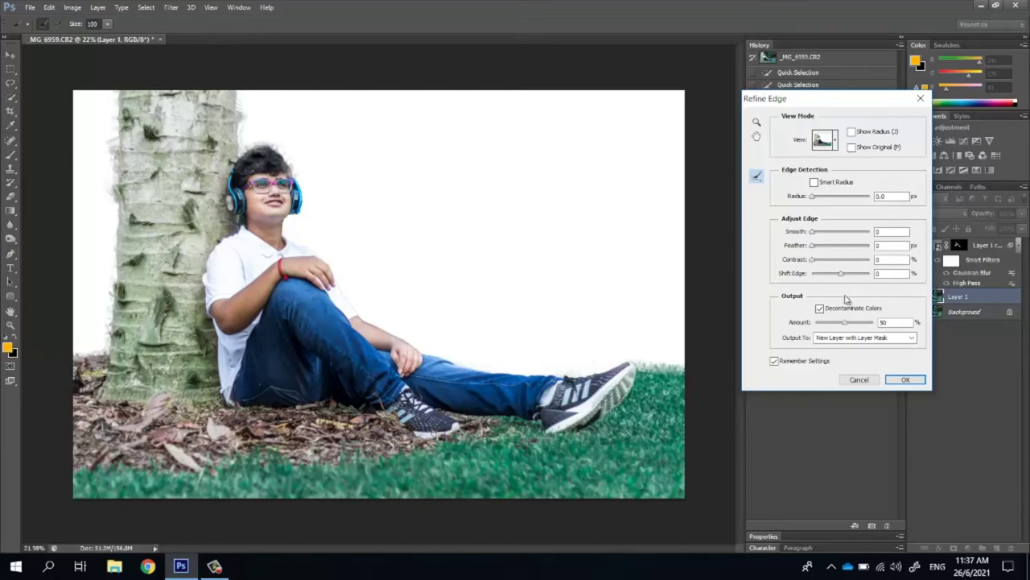
{"action": "left_click_drag", "start_coordinate": [847, 279], "coordinate": [847, 278]}
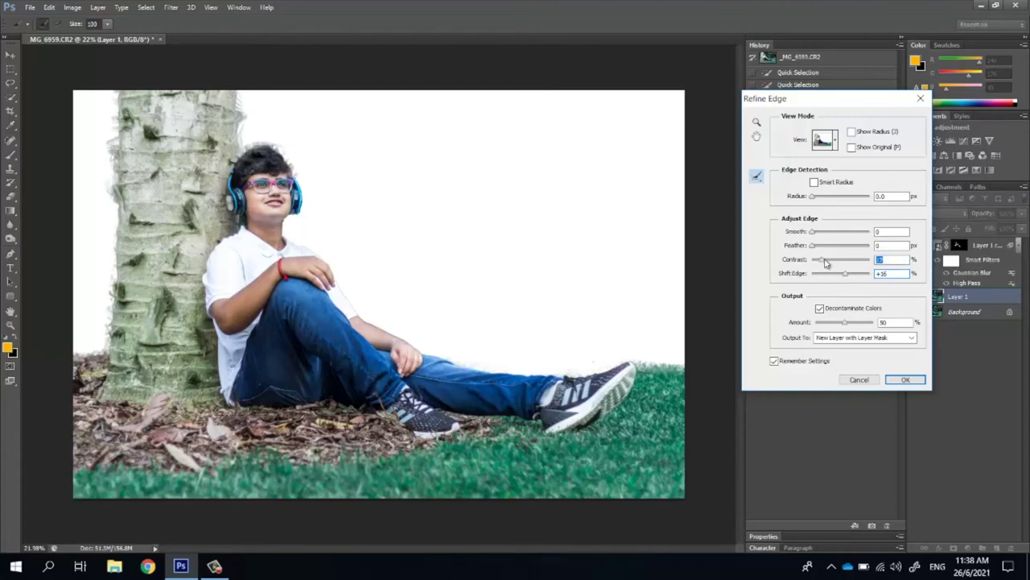
{"action": "left_click_drag", "start_coordinate": [825, 261], "coordinate": [831, 264]}
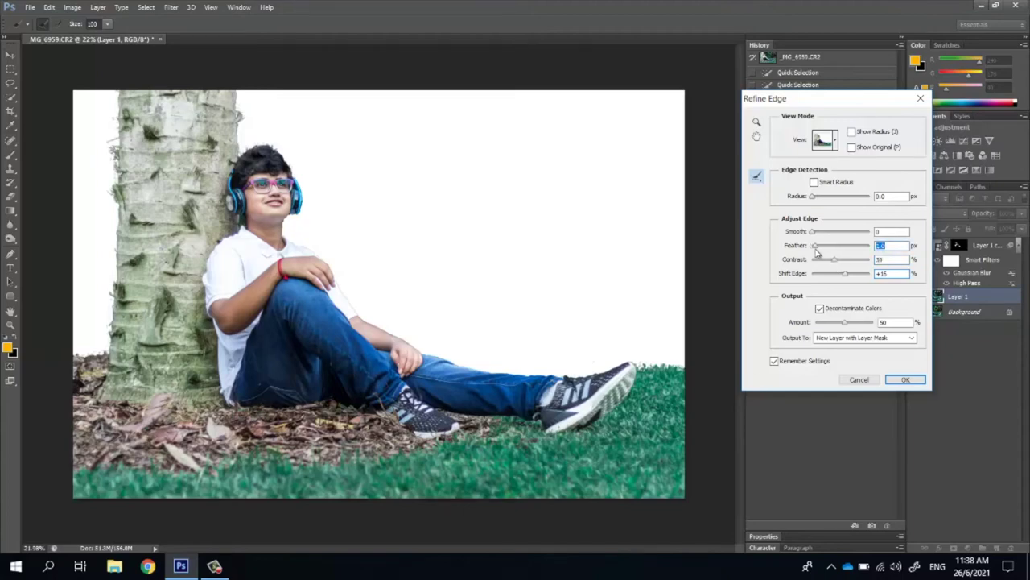
{"action": "left_click", "coordinate": [906, 379]}
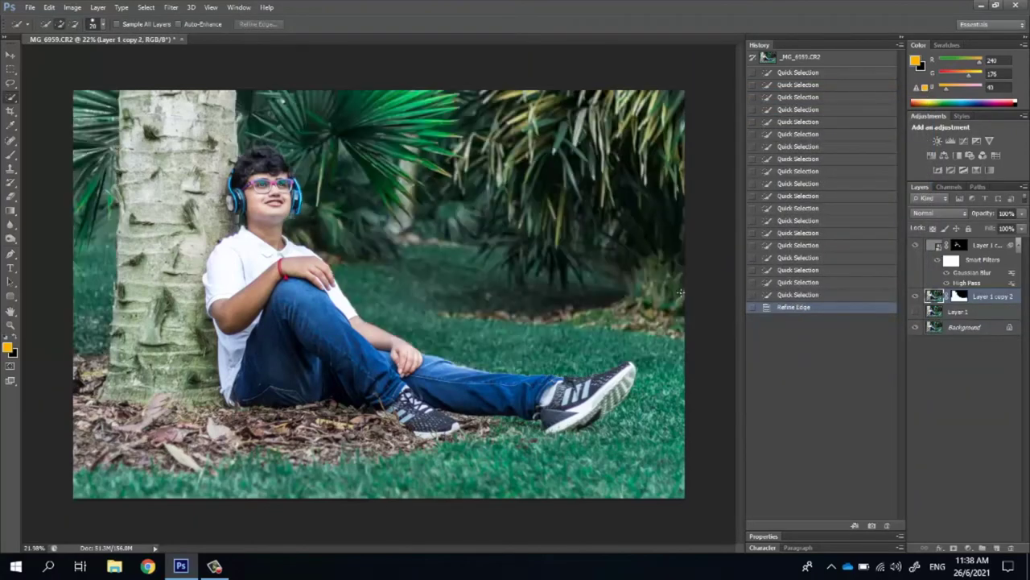
Load Layer 1 copy 2's mask as a selection while targeting Layer 1
{"action": "left_click", "coordinate": [960, 297], "text": "ctrl"}
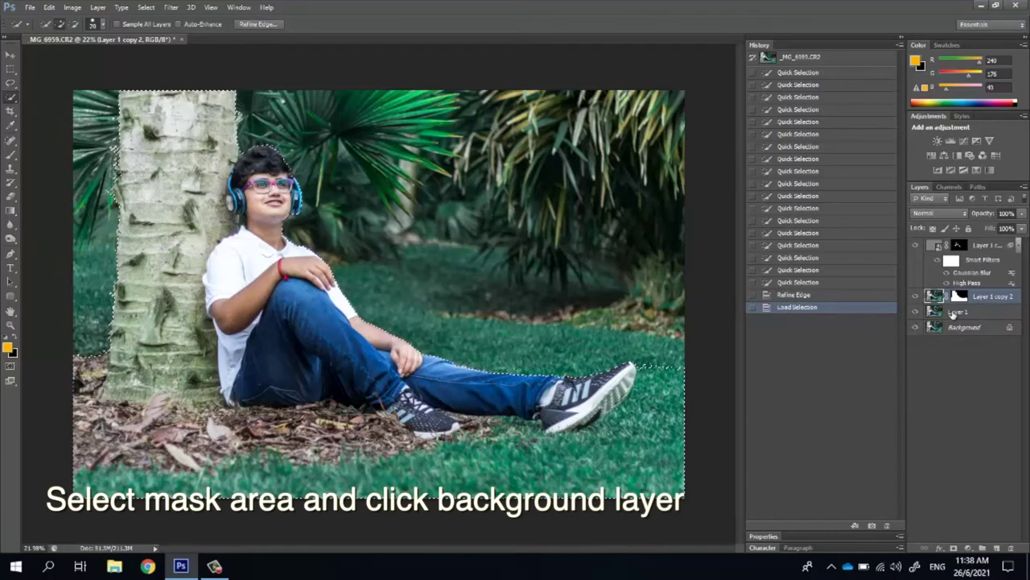
{"action": "left_click", "coordinate": [955, 312]}
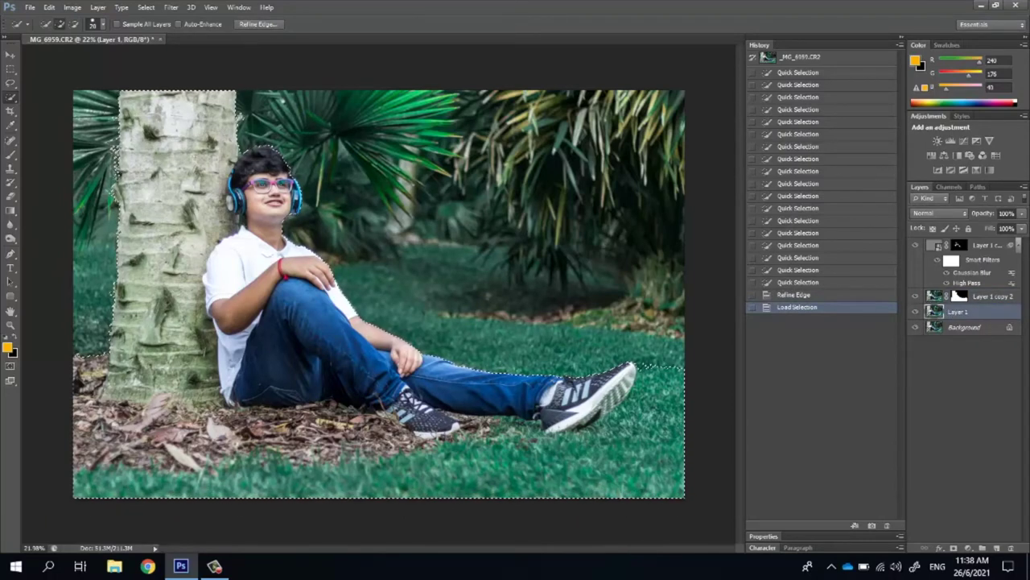
{"action": "left_click", "coordinate": [146, 7]}
{"action": "mouse_move", "coordinate": [160, 156]}
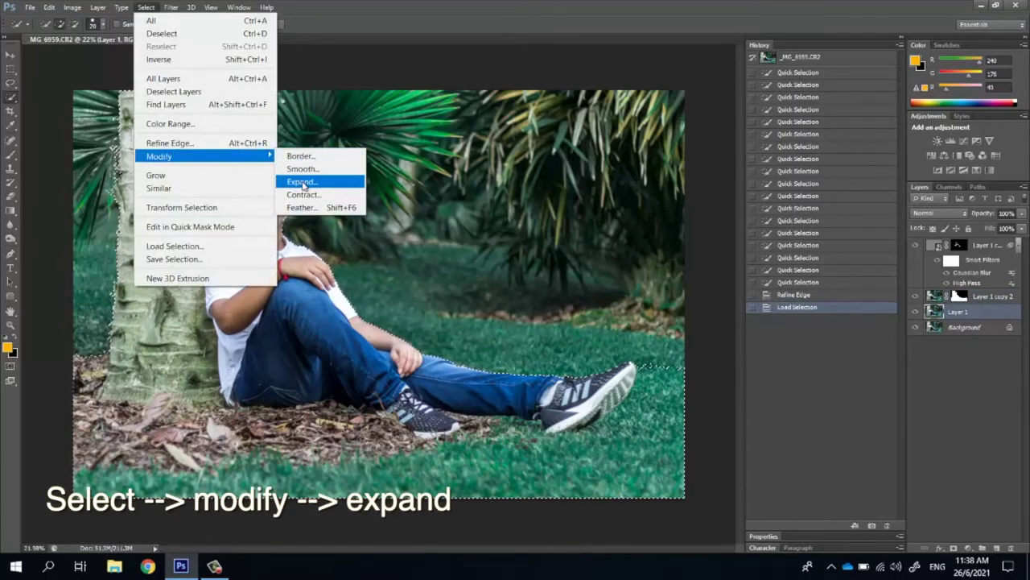
Expand the trunk-and-boy selection, Content-Aware fill it on Layer 1, then deselect
{"action": "left_click", "coordinate": [302, 182]}
{"action": "left_click", "coordinate": [561, 192]}
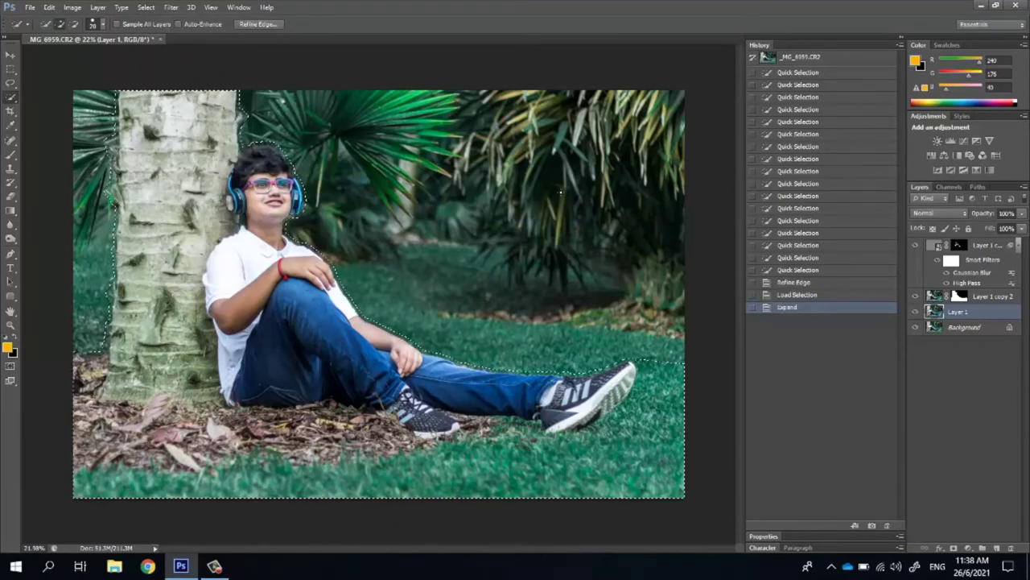
{"action": "right_click", "coordinate": [185, 204]}
{"action": "left_click", "coordinate": [225, 390]}
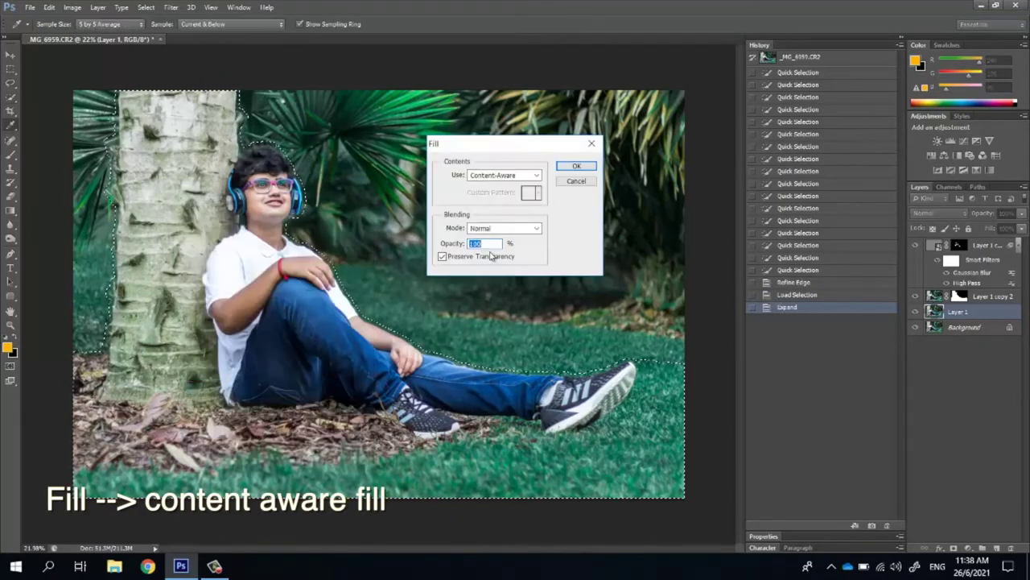
{"action": "left_click", "coordinate": [575, 166]}
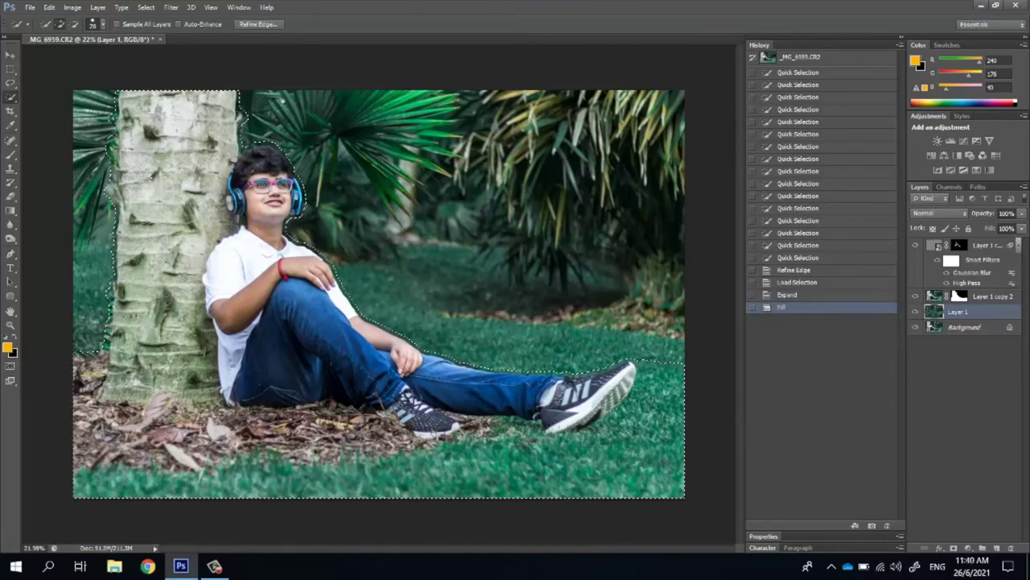
{"action": "right_click", "coordinate": [150, 167]}
{"action": "left_click", "coordinate": [173, 177]}
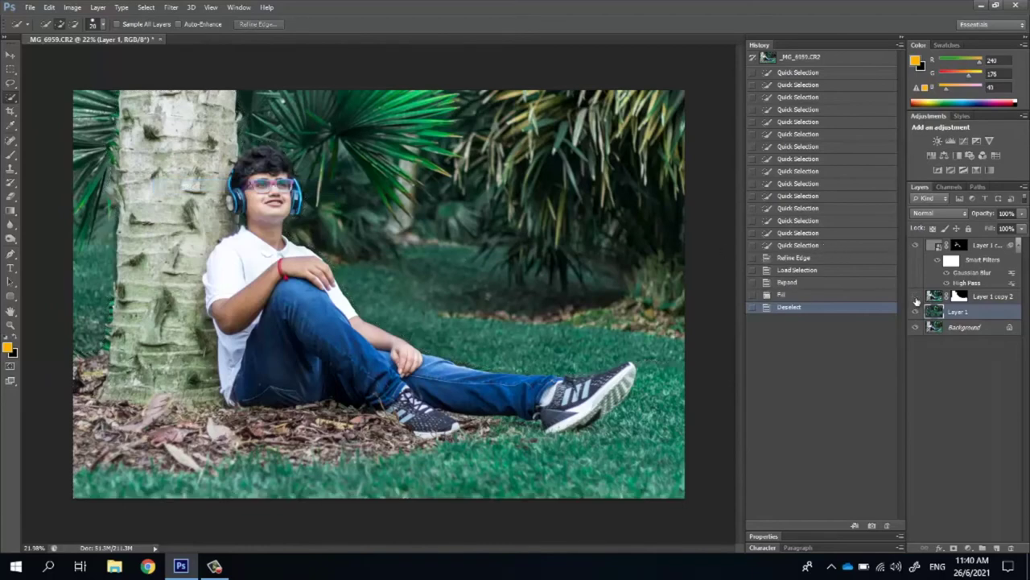
With the cut-out hidden, clone grass over the lower-right and lower-left patches, then unhide it
{"action": "left_click", "coordinate": [915, 297]}
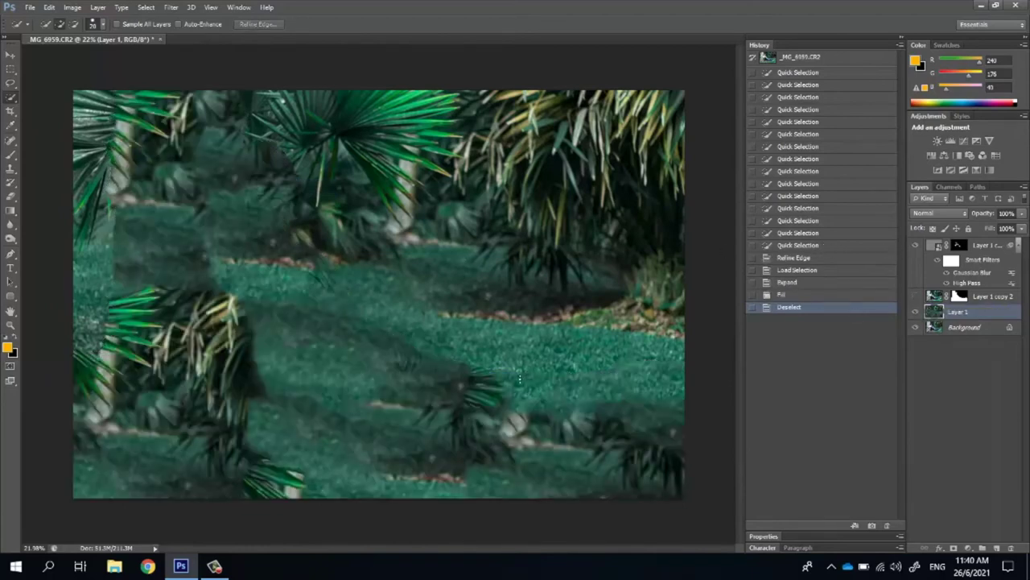
{"action": "key", "text": "s"}
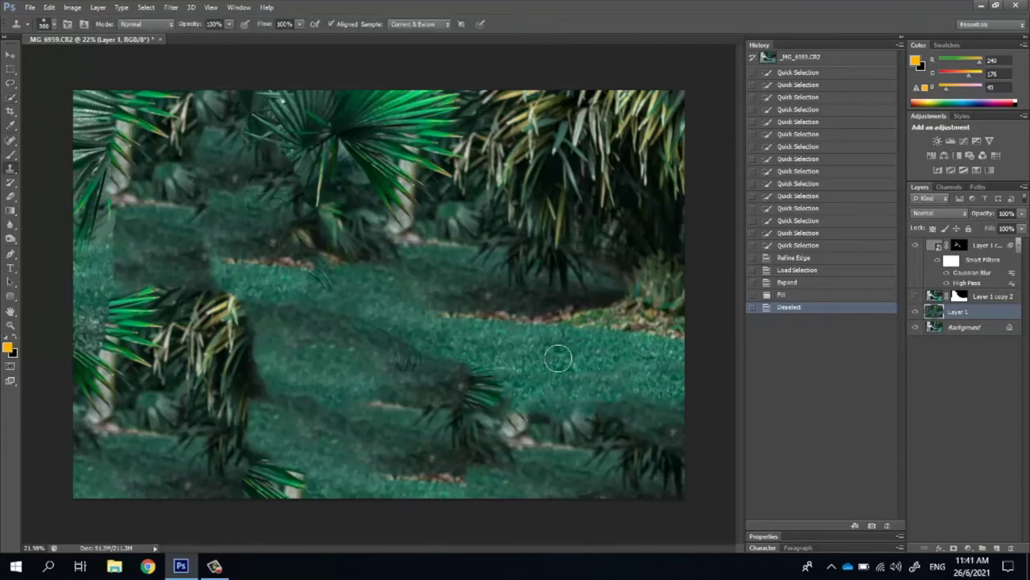
{"action": "mouse_move", "coordinate": [570, 354]}
{"action": "left_mouse_down"}
{"action": "mouse_move", "coordinate": [606, 404]}
{"action": "mouse_move", "coordinate": [524, 444]}
{"action": "mouse_move", "coordinate": [534, 460]}
{"action": "mouse_move", "coordinate": [336, 357]}
{"action": "mouse_move", "coordinate": [376, 499]}
{"action": "mouse_move", "coordinate": [573, 423]}
{"action": "left_mouse_up"}
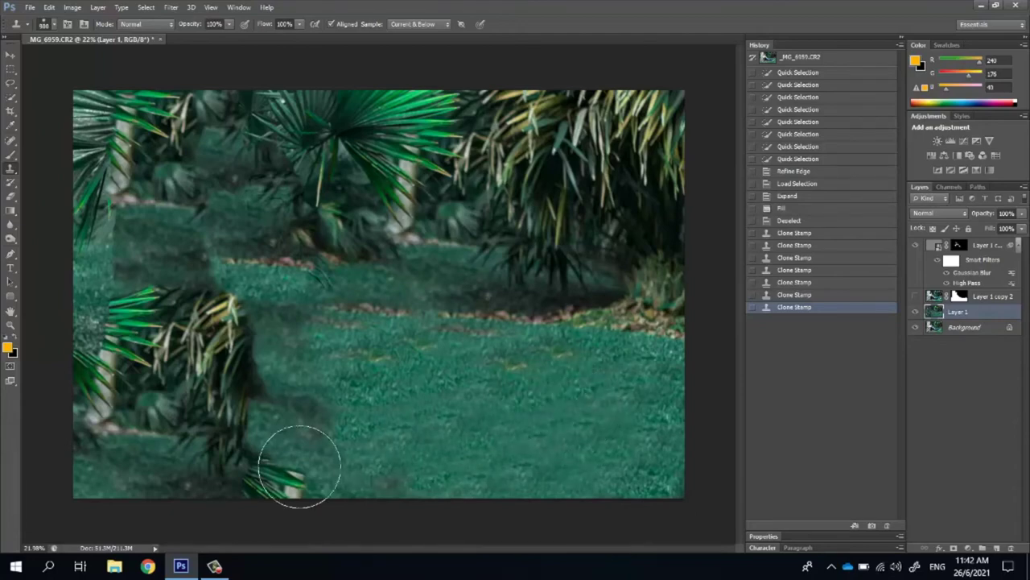
{"action": "mouse_move", "coordinate": [298, 464]}
{"action": "left_mouse_down"}
{"action": "mouse_move", "coordinate": [81, 460]}
{"action": "mouse_move", "coordinate": [142, 334]}
{"action": "mouse_move", "coordinate": [259, 326]}
{"action": "mouse_move", "coordinate": [299, 184]}
{"action": "mouse_move", "coordinate": [218, 165]}
{"action": "mouse_move", "coordinate": [150, 189]}
{"action": "mouse_move", "coordinate": [217, 287]}
{"action": "mouse_move", "coordinate": [225, 281]}
{"action": "mouse_move", "coordinate": [204, 355]}
{"action": "left_mouse_up"}
{"action": "left_click", "coordinate": [916, 298]}
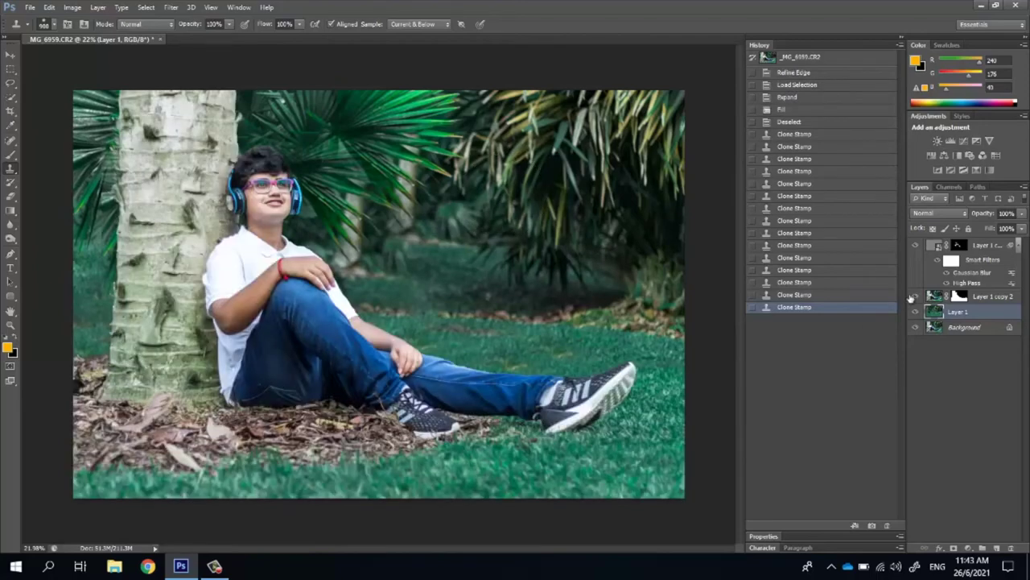
Duplicate the background and apply a Tilt-Shift blur of about 69 px, focus band lowered
{"action": "left_click", "coordinate": [10, 154]}
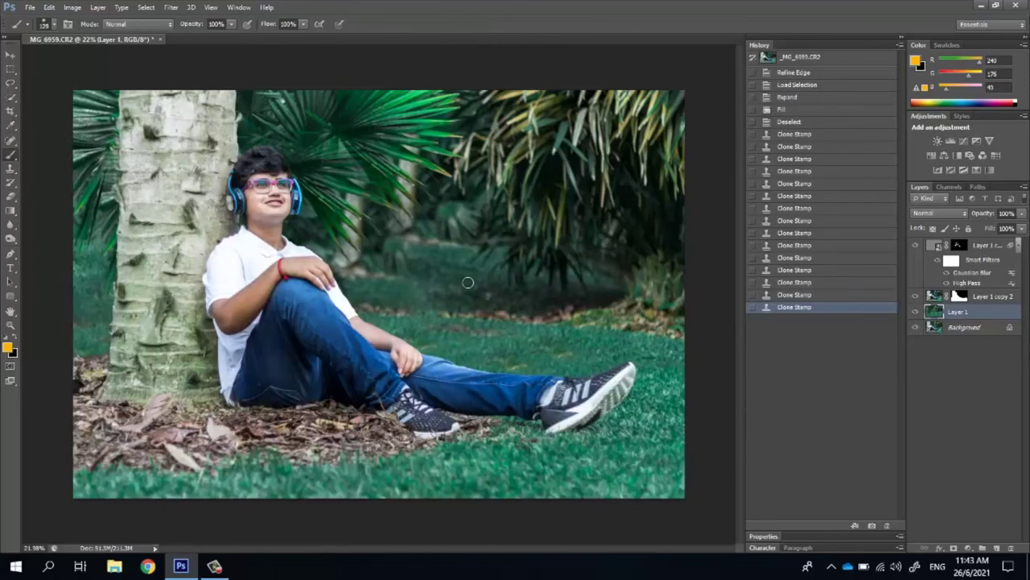
{"action": "key", "text": "ctrl+j"}
{"action": "left_click", "coordinate": [171, 7]}
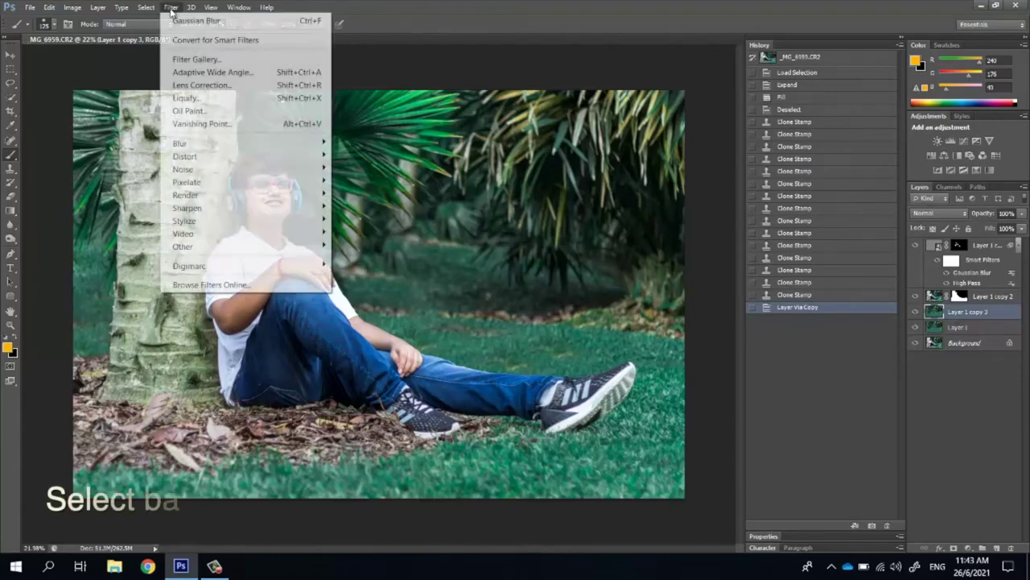
{"action": "left_click", "coordinate": [357, 169]}
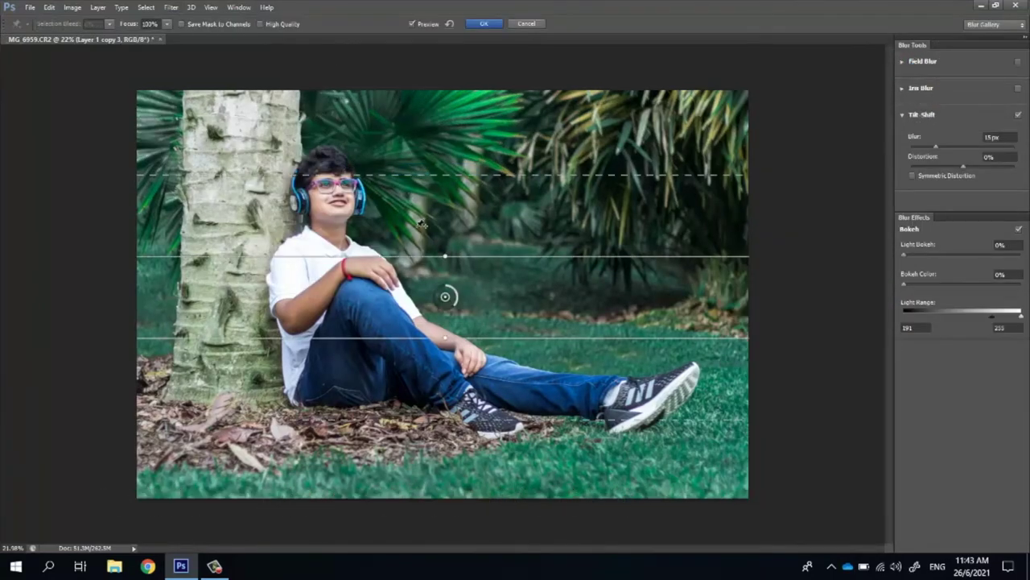
{"action": "left_click_drag", "start_coordinate": [445, 296], "coordinate": [450, 457]}
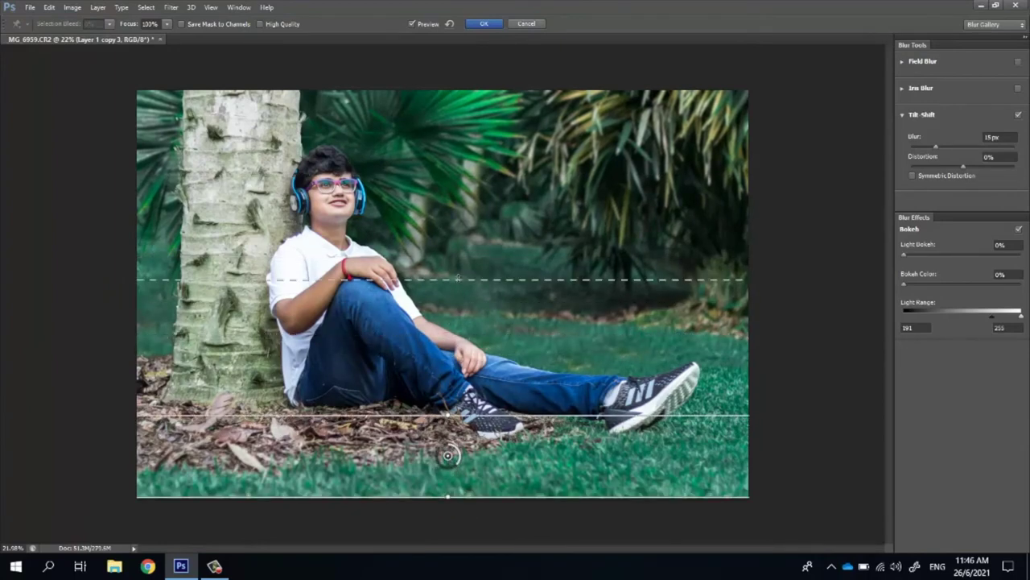
{"action": "left_click_drag", "start_coordinate": [458, 279], "coordinate": [458, 273]}
{"action": "left_click_drag", "start_coordinate": [937, 149], "coordinate": [954, 146]}
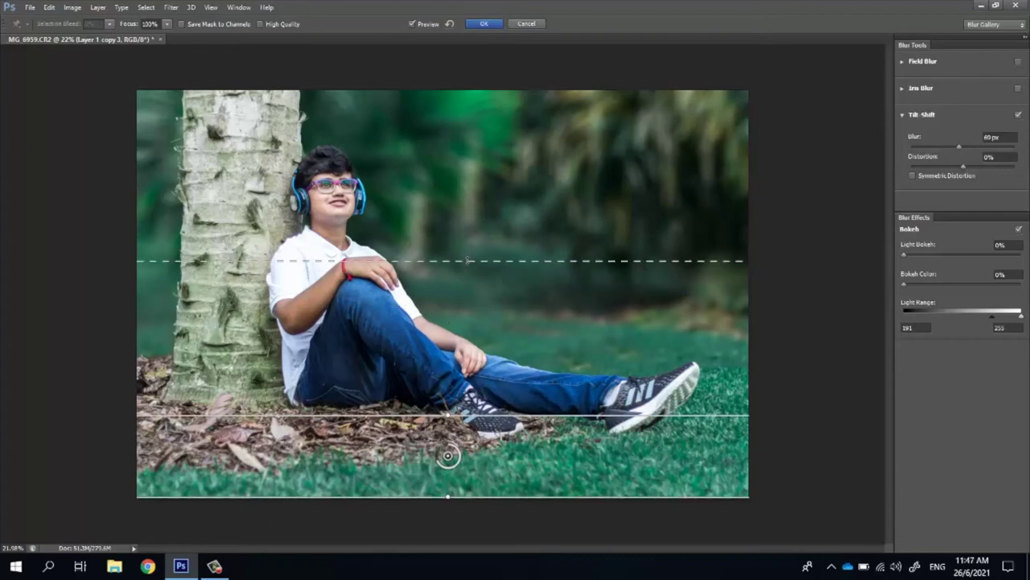
{"action": "left_click_drag", "start_coordinate": [468, 260], "coordinate": [468, 255]}
{"action": "left_click_drag", "start_coordinate": [958, 146], "coordinate": [960, 147]}
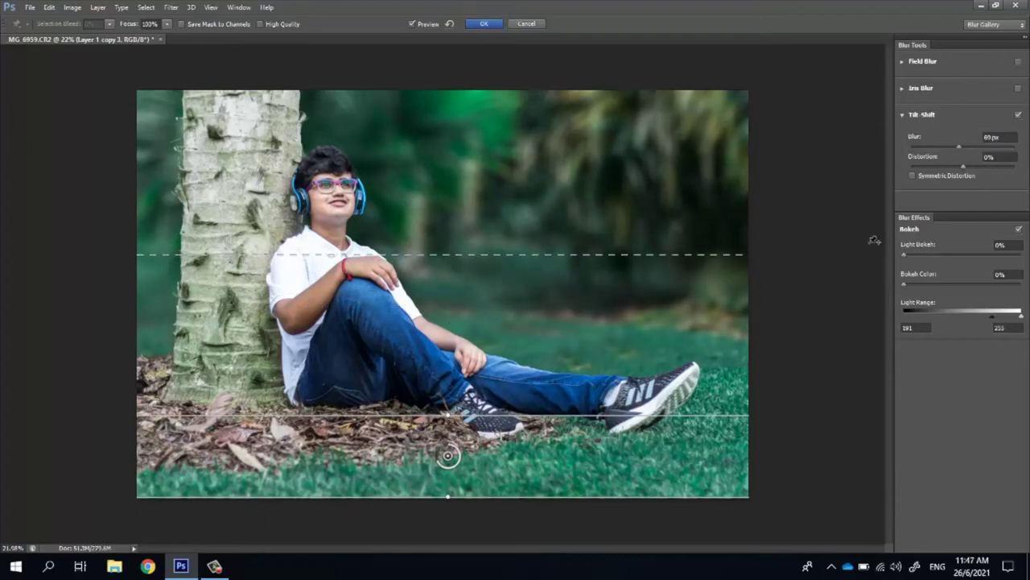
{"action": "left_click", "coordinate": [484, 23]}
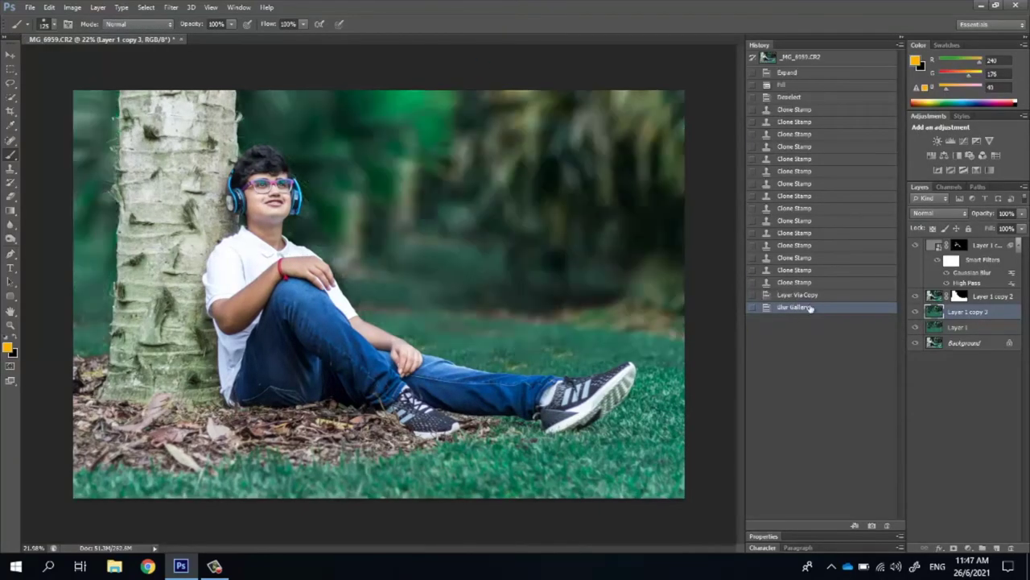
Duplicate the Background layer above Layer 1 copy 3 and give it a black hide-all mask
{"action": "left_click", "coordinate": [966, 344]}
{"action": "key", "text": "ctrl+j"}
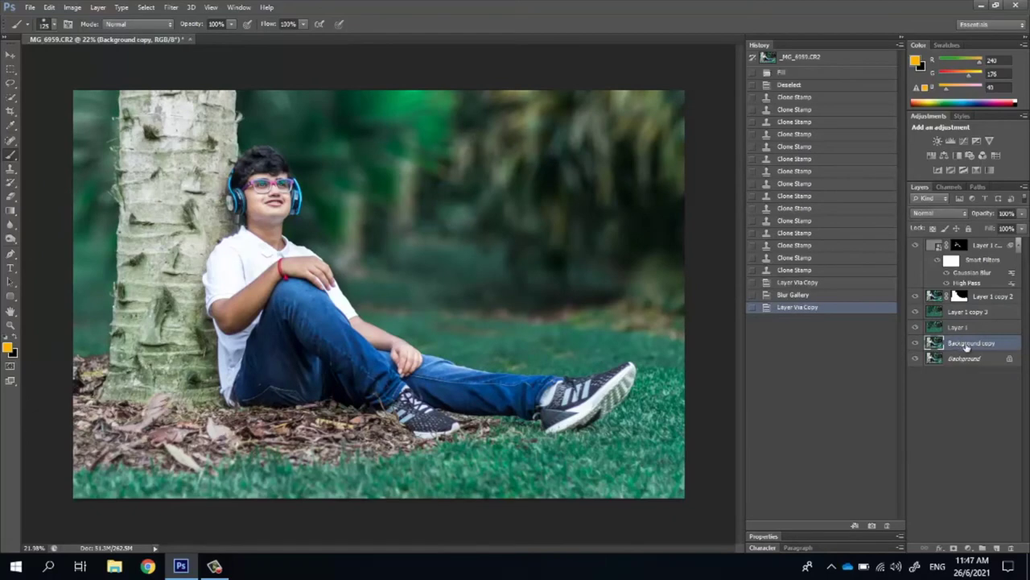
{"action": "left_click_drag", "start_coordinate": [965, 336], "coordinate": [932, 313]}
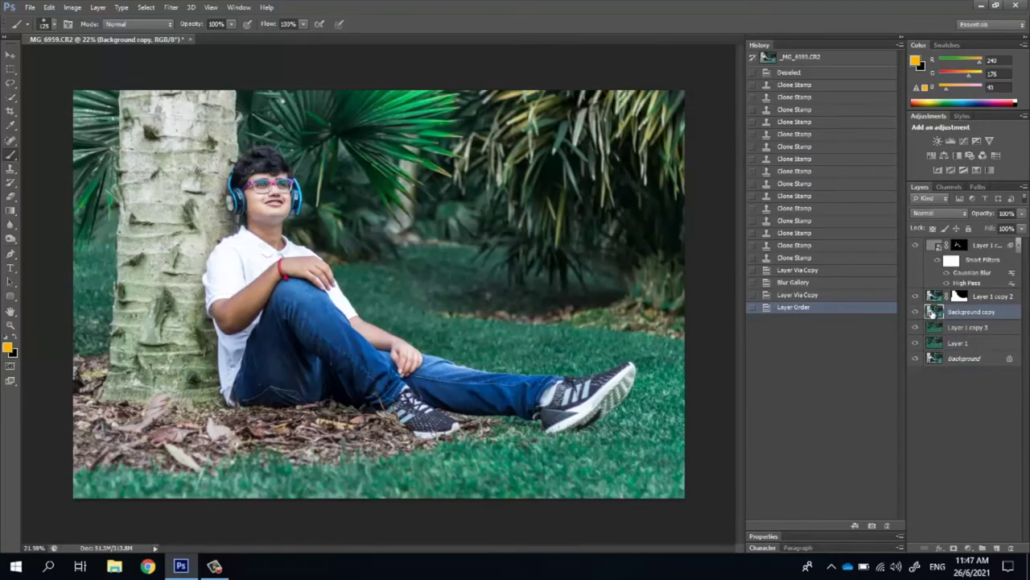
{"action": "left_click", "coordinate": [954, 548], "text": "alt"}
Paint white on the mask to reveal the sharp original trunk edge
{"action": "scroll", "coordinate": [98, 146], "scroll_direction": "up", "scroll_amount": 2}
{"action": "scroll", "coordinate": [87, 120], "scroll_direction": "up", "scroll_amount": 1}
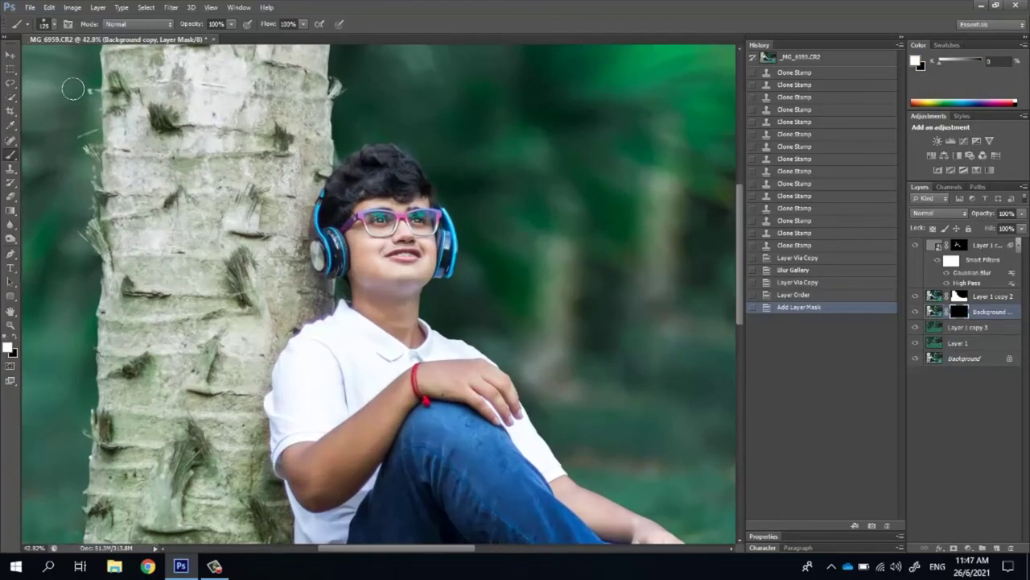
{"action": "scroll", "coordinate": [82, 101], "scroll_direction": "up", "scroll_amount": 1}
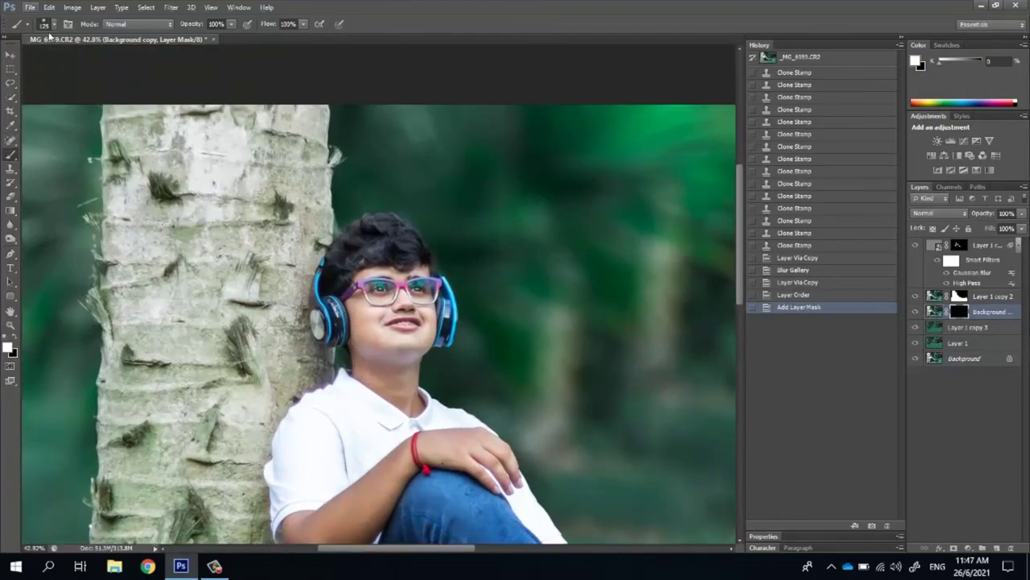
{"action": "left_click_drag", "start_coordinate": [215, 40], "coordinate": [232, 37]}
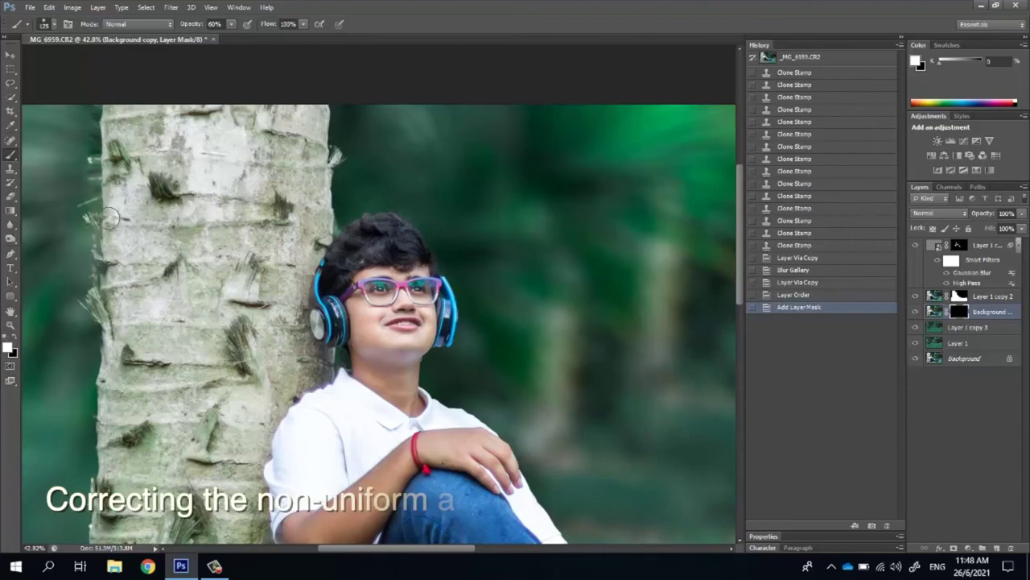
{"action": "left_click_drag", "start_coordinate": [104, 254], "coordinate": [94, 465]}
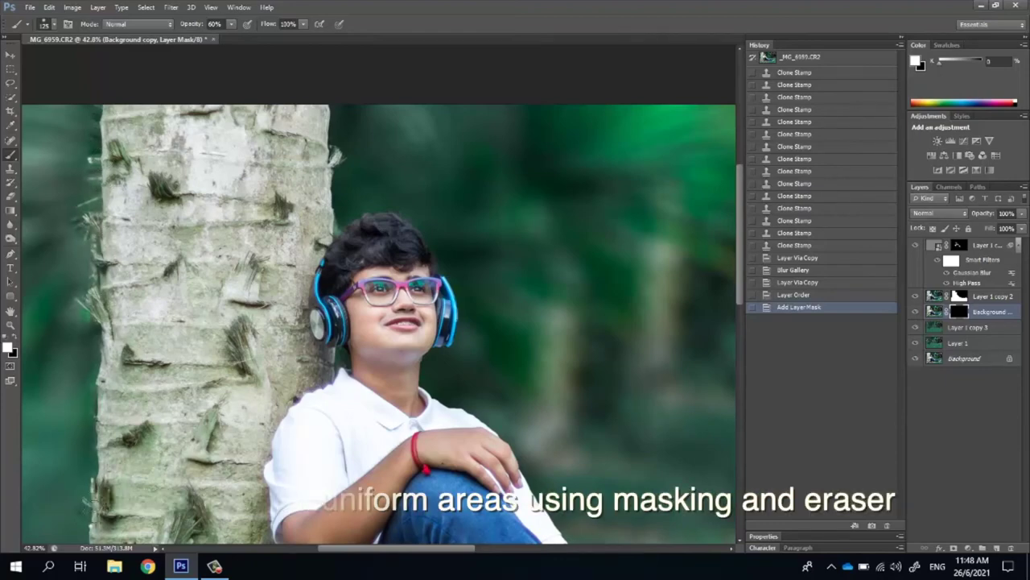
{"action": "scroll", "coordinate": [96, 464], "scroll_direction": "down", "scroll_amount": 5}
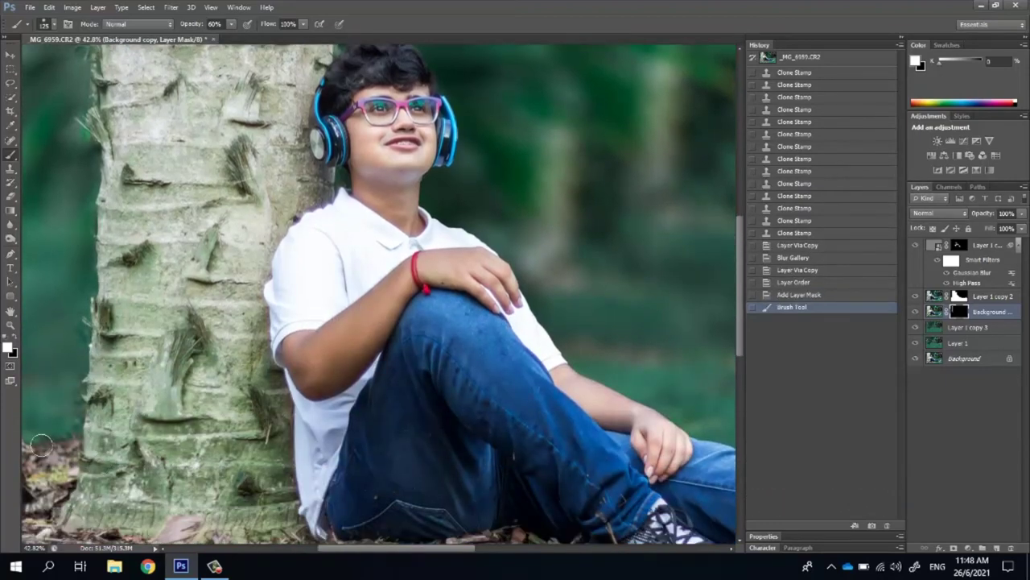
{"action": "left_click", "coordinate": [88, 419]}
{"action": "scroll", "coordinate": [443, 81], "scroll_direction": "up", "scroll_amount": 5}
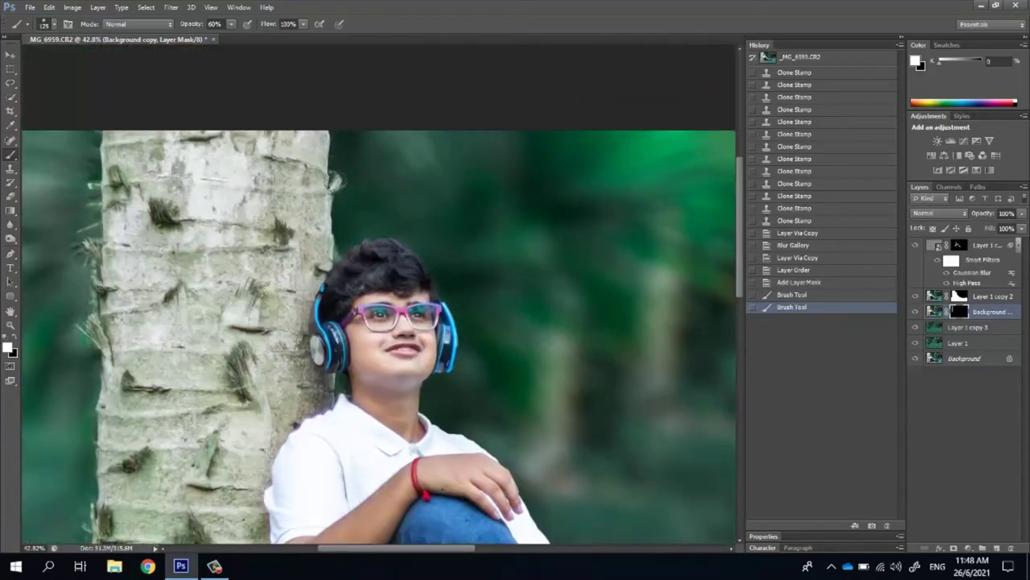
{"action": "left_click", "coordinate": [322, 242]}
{"action": "scroll", "coordinate": [538, 419], "scroll_direction": "right", "scroll_amount": 5}
{"action": "scroll", "coordinate": [516, 516], "scroll_direction": "down", "scroll_amount": 4}
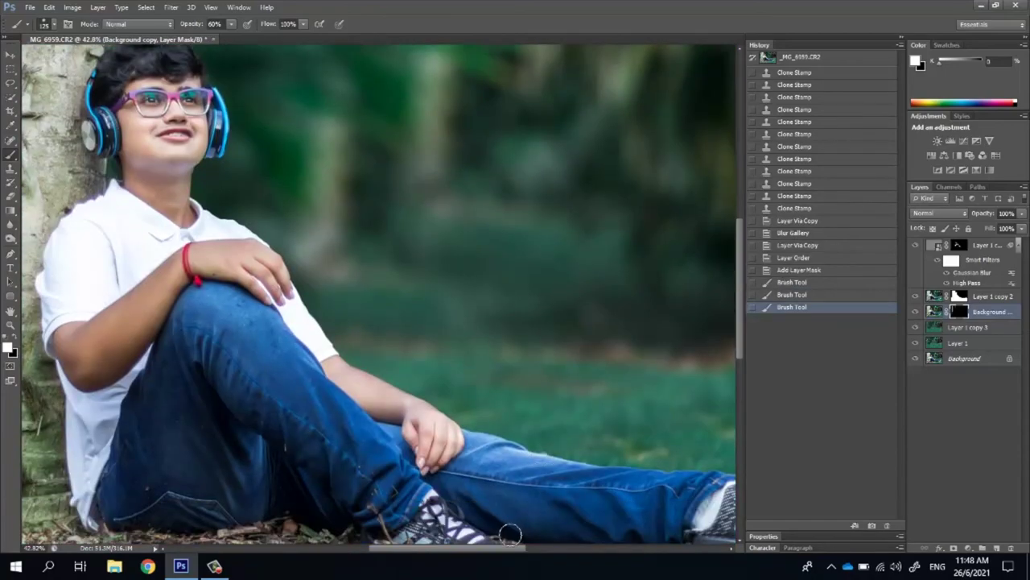
{"action": "scroll", "coordinate": [242, 138], "scroll_direction": "up", "scroll_amount": 1}
{"action": "scroll", "coordinate": [242, 138], "scroll_direction": "up", "scroll_amount": 1}
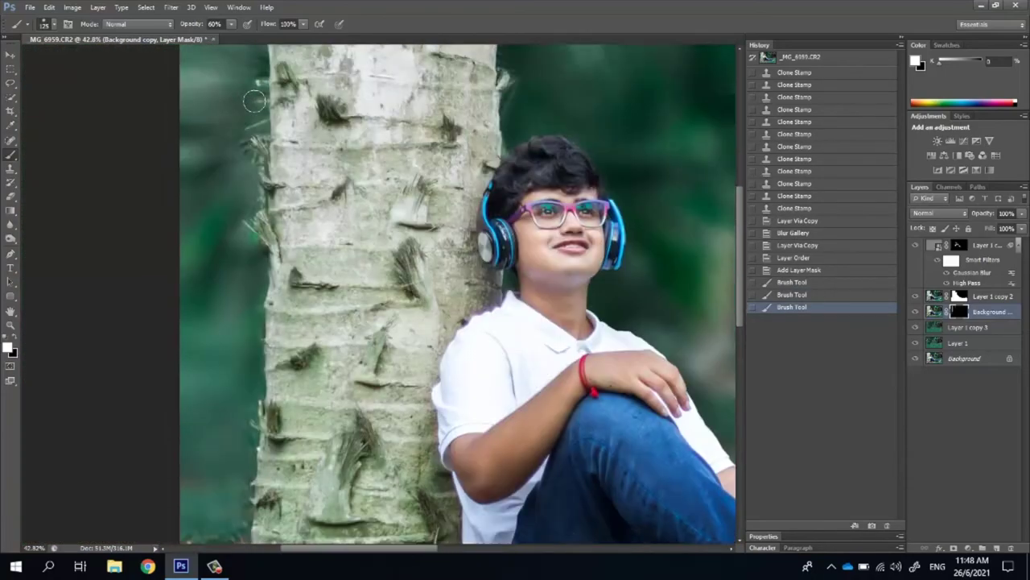
{"action": "scroll", "coordinate": [241, 138], "scroll_direction": "up", "scroll_amount": 1}
{"action": "scroll", "coordinate": [89, 273], "scroll_direction": "up", "scroll_amount": 1}
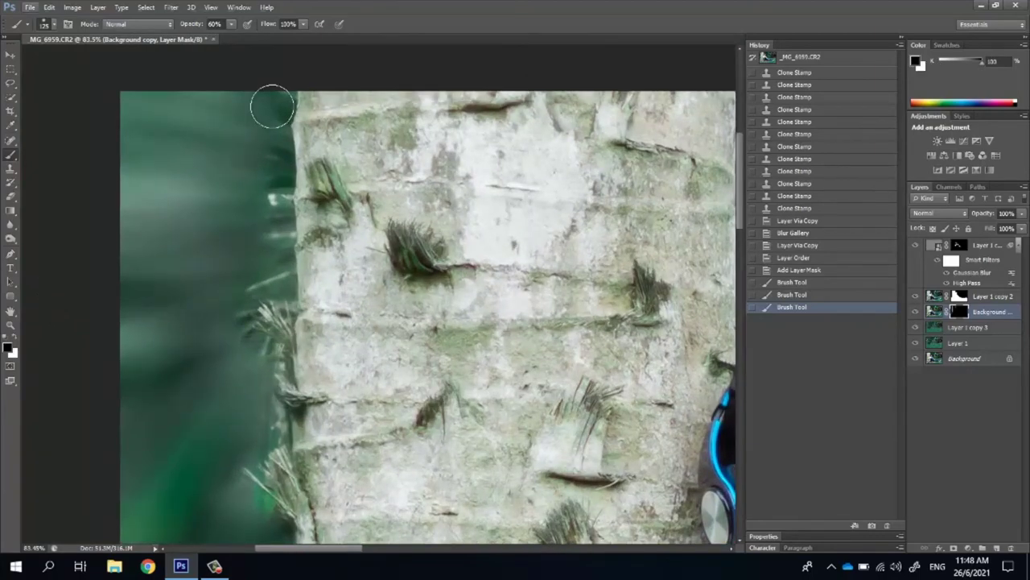
Paint black with a smaller brush to mask out light streaks along the trunk edge
{"action": "key", "text": "x"}
{"action": "key", "text": "bracketleft"}
{"action": "key", "text": "bracketleft"}
{"action": "key", "text": "bracketleft"}
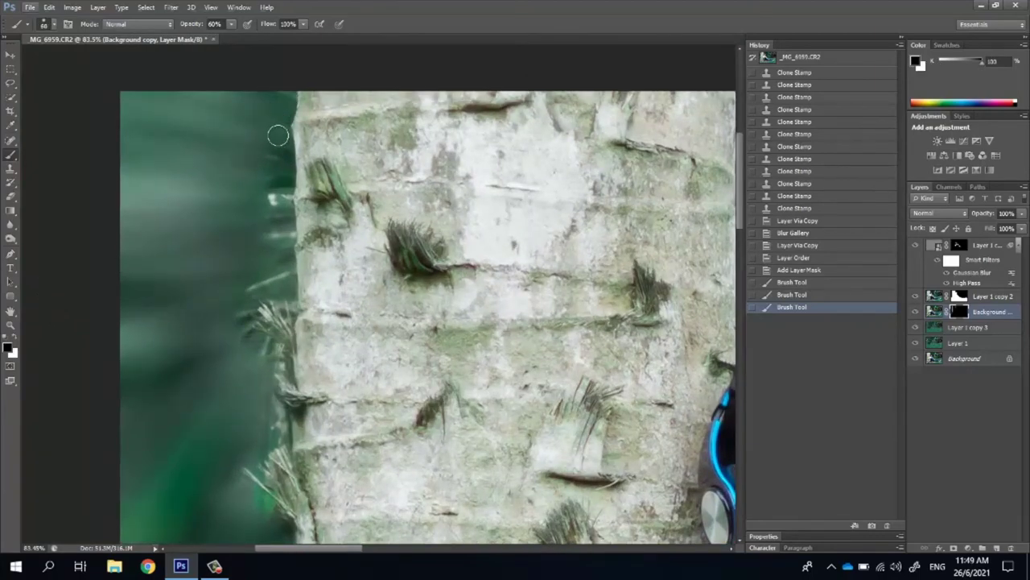
{"action": "left_click_drag", "start_coordinate": [285, 95], "coordinate": [280, 262]}
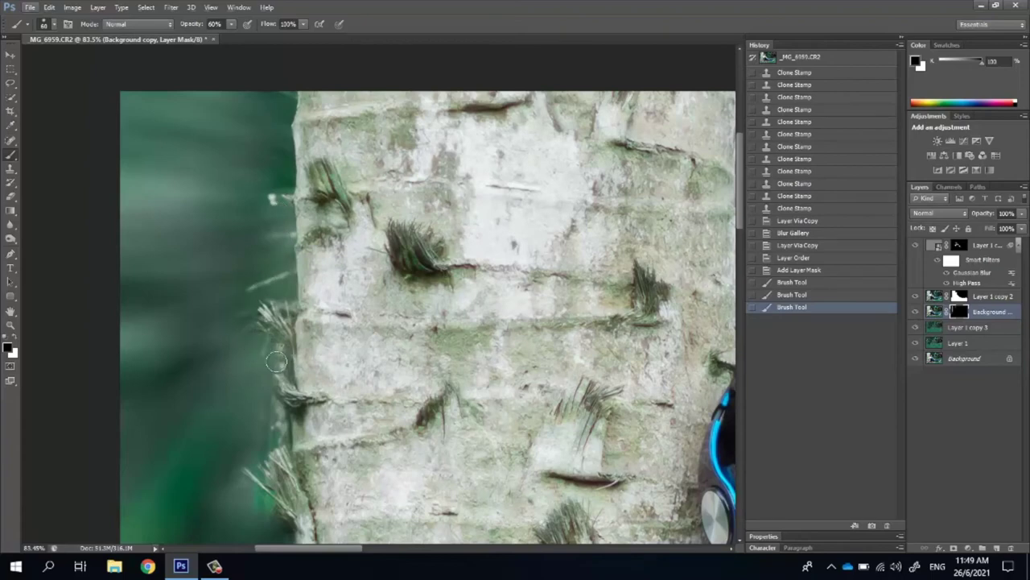
{"action": "left_click_drag", "start_coordinate": [257, 504], "coordinate": [280, 527]}
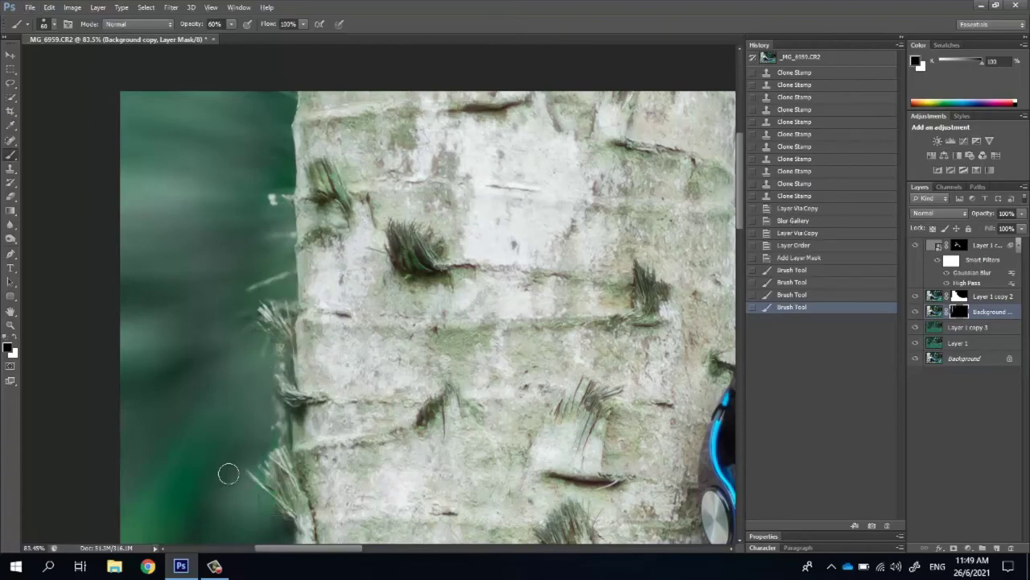
{"action": "scroll", "coordinate": [225, 472], "scroll_direction": "down", "scroll_amount": 5}
{"action": "scroll", "coordinate": [276, 444], "scroll_direction": "down", "scroll_amount": 3}
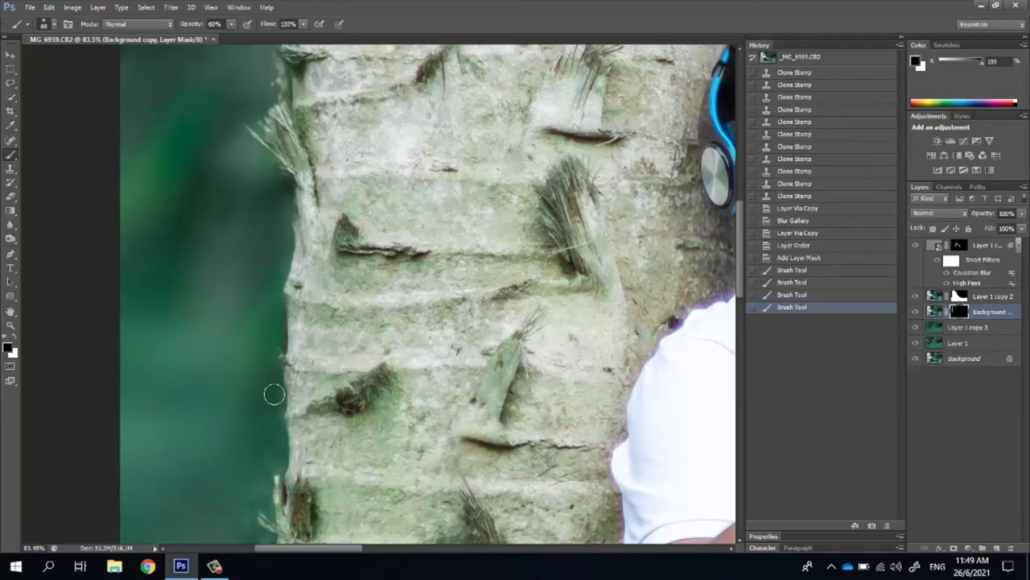
{"action": "left_click", "coordinate": [266, 497]}
{"action": "scroll", "coordinate": [237, 451], "scroll_direction": "down", "scroll_amount": 1}
{"action": "scroll", "coordinate": [66, 140], "scroll_direction": "down", "scroll_amount": 5}
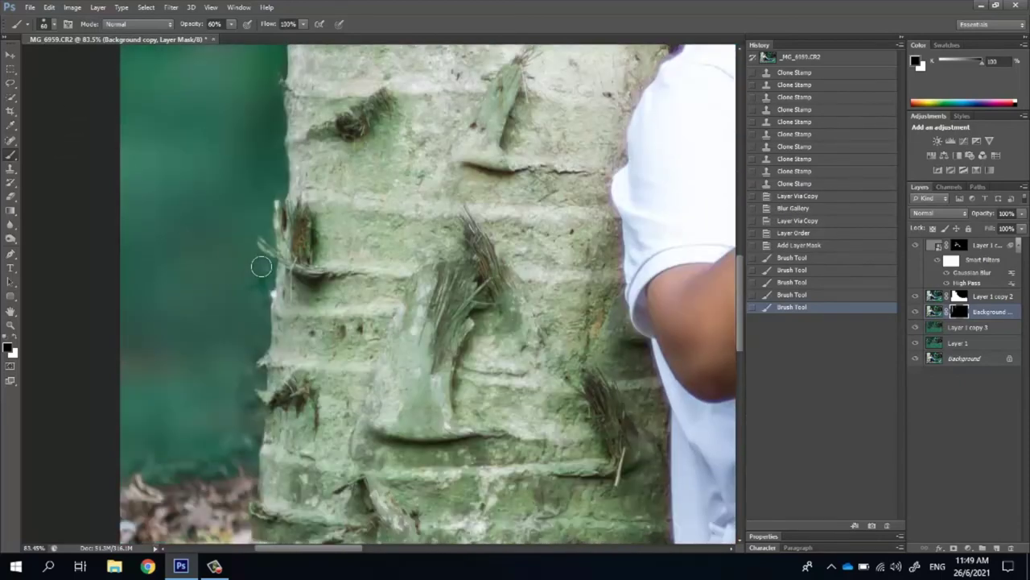
{"action": "left_click_drag", "start_coordinate": [234, 426], "coordinate": [318, 442]}
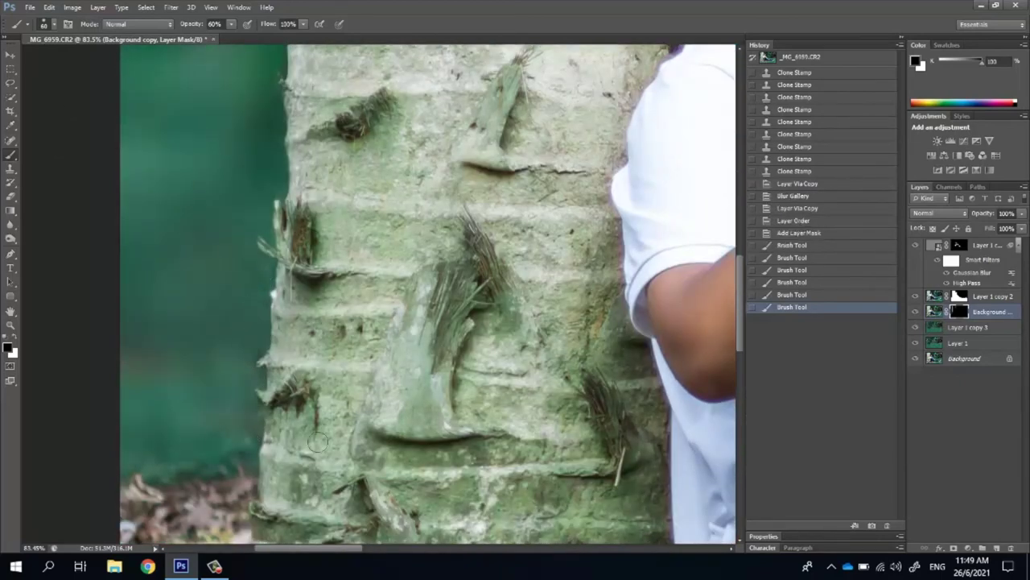
Erase the blurry halo along the tree trunk edge on Layer 1 copy 2
{"action": "left_click", "coordinate": [934, 296]}
{"action": "left_click", "coordinate": [10, 196]}
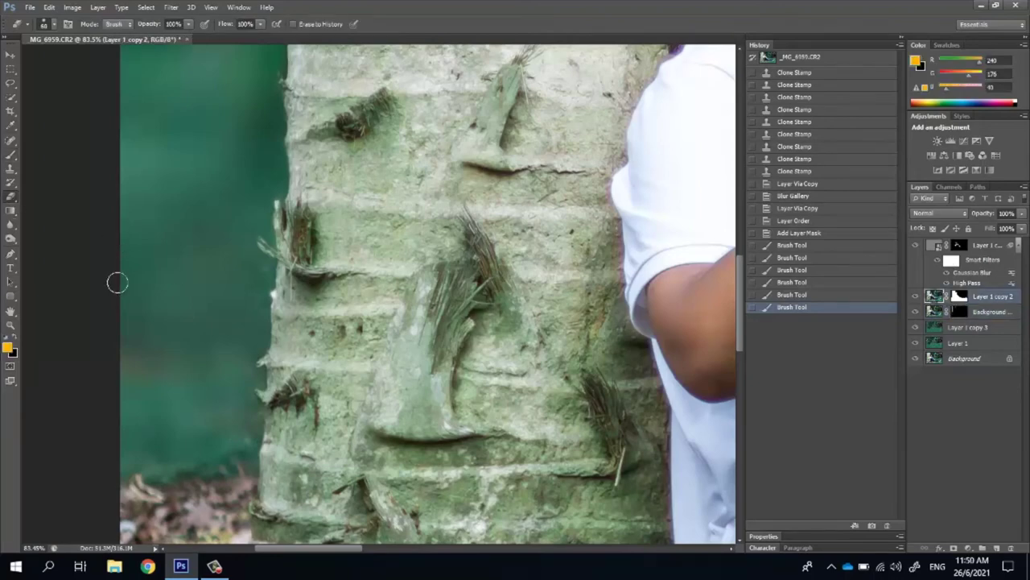
{"action": "mouse_move", "coordinate": [238, 444]}
{"action": "left_mouse_down"}
{"action": "mouse_move", "coordinate": [271, 132]}
{"action": "mouse_move", "coordinate": [272, 142]}
{"action": "left_mouse_up"}
{"action": "scroll", "coordinate": [271, 142], "scroll_direction": "up", "scroll_amount": 3}
{"action": "scroll", "coordinate": [271, 236], "scroll_direction": "up", "scroll_amount": 2}
{"action": "mouse_move", "coordinate": [271, 237]}
{"action": "left_mouse_down"}
{"action": "mouse_move", "coordinate": [240, 264]}
{"action": "mouse_move", "coordinate": [256, 261]}
{"action": "left_mouse_up"}
{"action": "scroll", "coordinate": [240, 264], "scroll_direction": "up", "scroll_amount": 5}
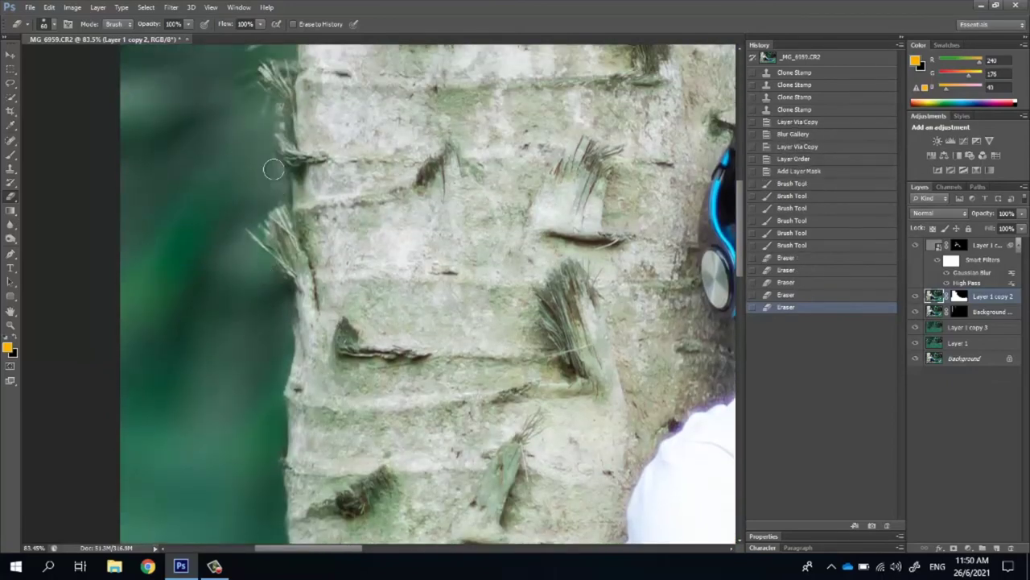
{"action": "mouse_move", "coordinate": [273, 169]}
{"action": "left_mouse_down"}
{"action": "mouse_move", "coordinate": [269, 194]}
{"action": "mouse_move", "coordinate": [282, 184]}
{"action": "left_mouse_up"}
{"action": "scroll", "coordinate": [266, 182], "scroll_direction": "up", "scroll_amount": 4}
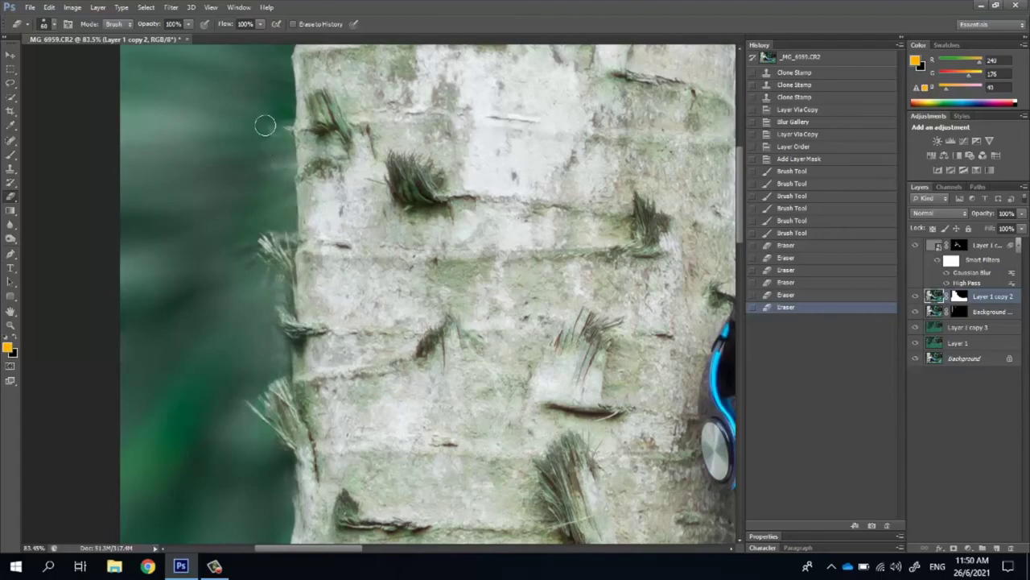
{"action": "left_click_drag", "start_coordinate": [263, 143], "coordinate": [242, 278]}
Erase the halos around the shoe and along the jeans edge with a smaller eraser
{"action": "key", "text": "ctrl+0"}
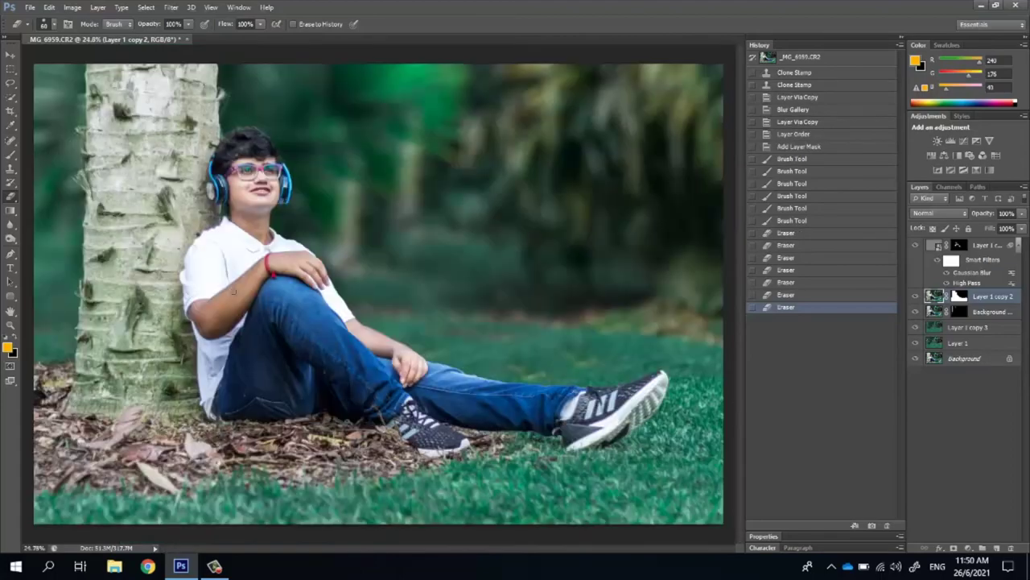
{"action": "scroll", "coordinate": [738, 395], "scroll_direction": "up", "scroll_amount": 5}
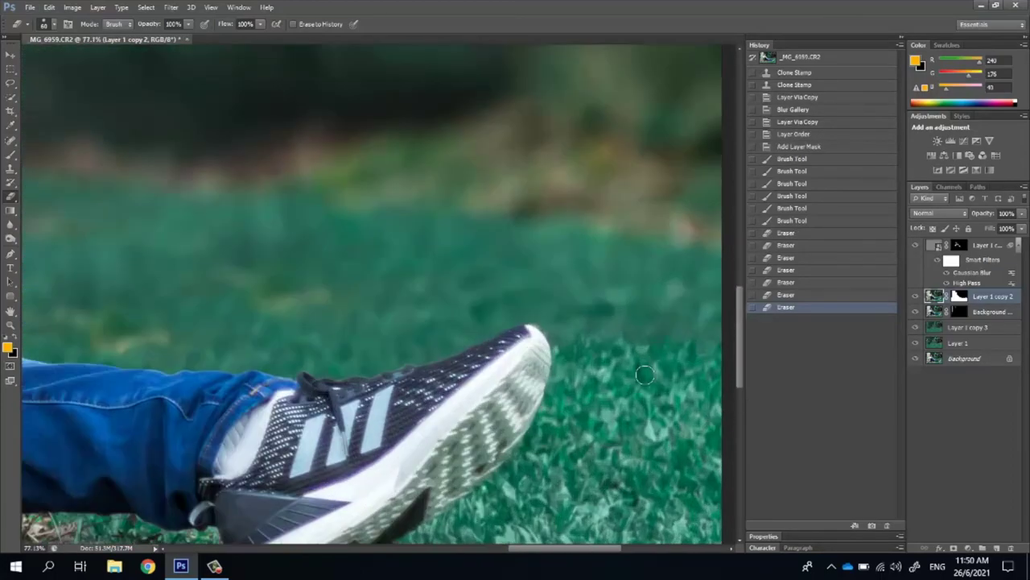
{"action": "mouse_move", "coordinate": [648, 329]}
{"action": "left_mouse_down"}
{"action": "mouse_move", "coordinate": [569, 363]}
{"action": "mouse_move", "coordinate": [659, 359]}
{"action": "left_mouse_up"}
{"action": "left_click", "coordinate": [564, 314]}
{"action": "left_click", "coordinate": [480, 273]}
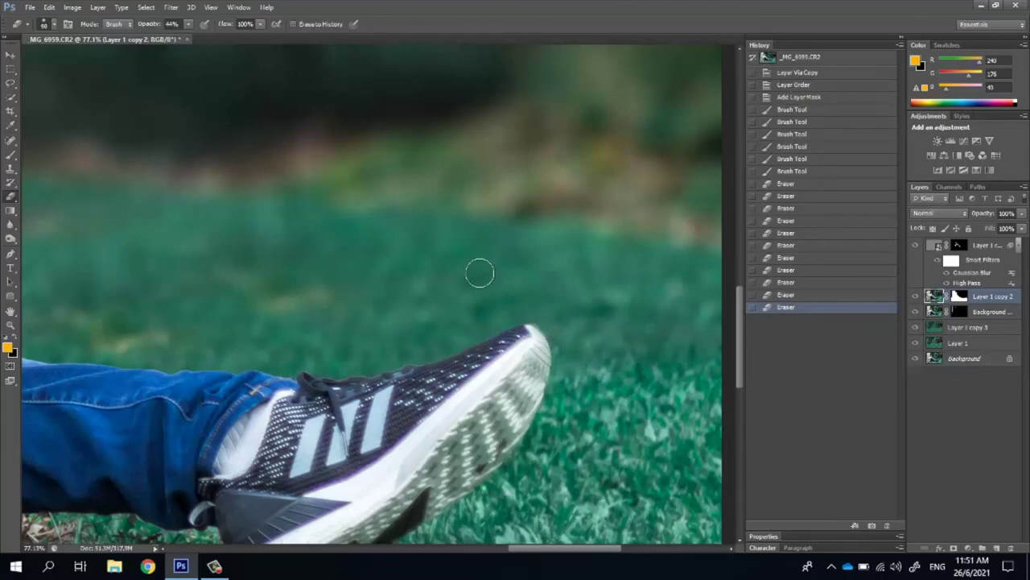
{"action": "key", "text": "bracketleft"}
{"action": "key", "text": "bracketleft"}
{"action": "key", "text": "bracketleft"}
{"action": "left_click", "coordinate": [557, 346]}
{"action": "scroll", "coordinate": [248, 399], "scroll_direction": "up", "scroll_amount": 3}
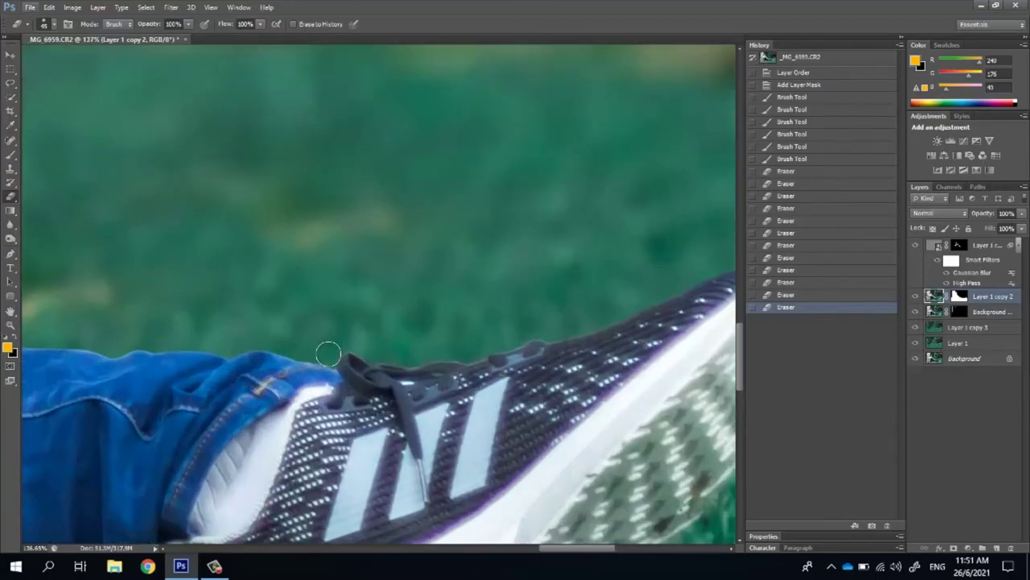
{"action": "left_click", "coordinate": [321, 323]}
{"action": "scroll", "coordinate": [378, 338], "scroll_direction": "down", "scroll_amount": 3}
{"action": "scroll", "coordinate": [207, 292], "scroll_direction": "up", "scroll_amount": 2}
{"action": "scroll", "coordinate": [207, 292], "scroll_direction": "up", "scroll_amount": 2}
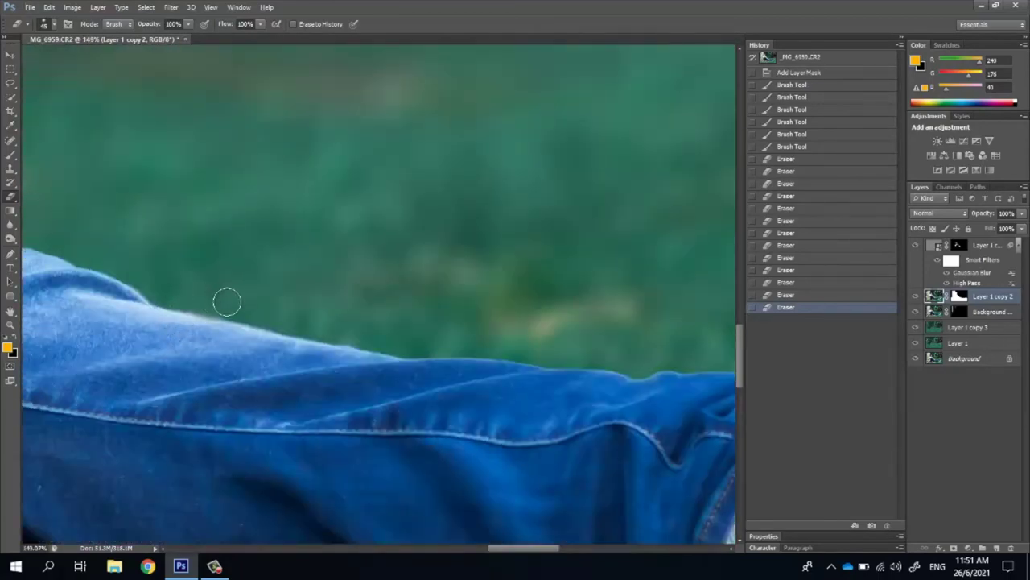
{"action": "left_click", "coordinate": [227, 301]}
{"action": "scroll", "coordinate": [266, 285], "scroll_direction": "down", "scroll_amount": 2}
{"action": "scroll", "coordinate": [266, 285], "scroll_direction": "down", "scroll_amount": 4}
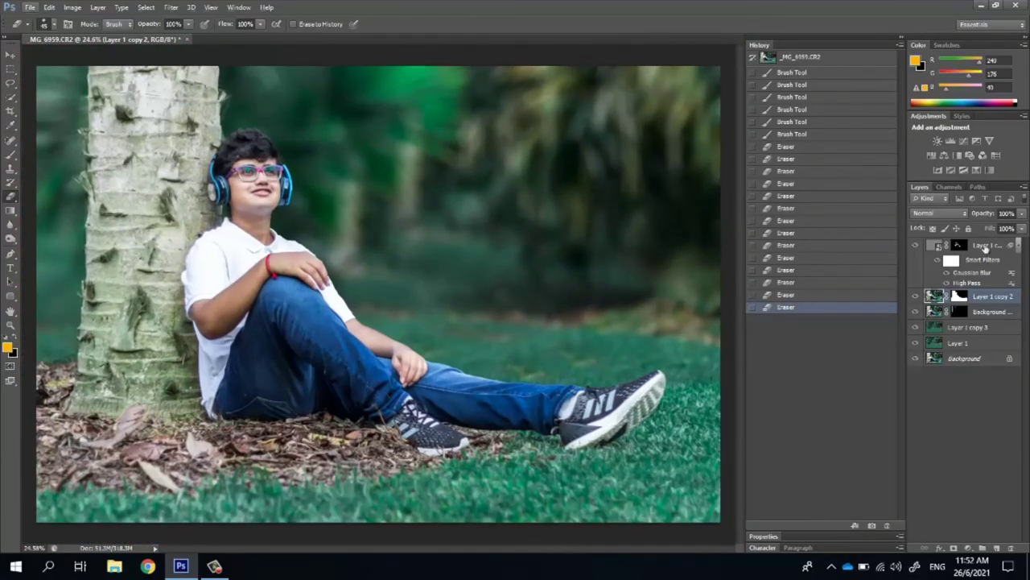
{"action": "left_click", "coordinate": [985, 246]}
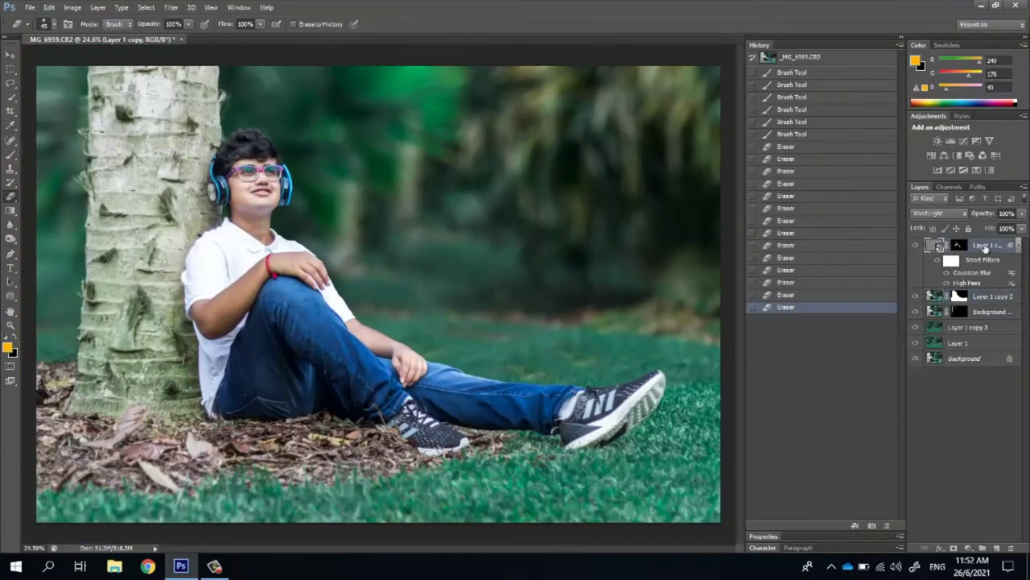
Add a Brightness/Contrast adjustment layer with Brightness about -45 and Contrast 22
{"action": "left_click", "coordinate": [983, 548]}
{"action": "left_click", "coordinate": [933, 337]}
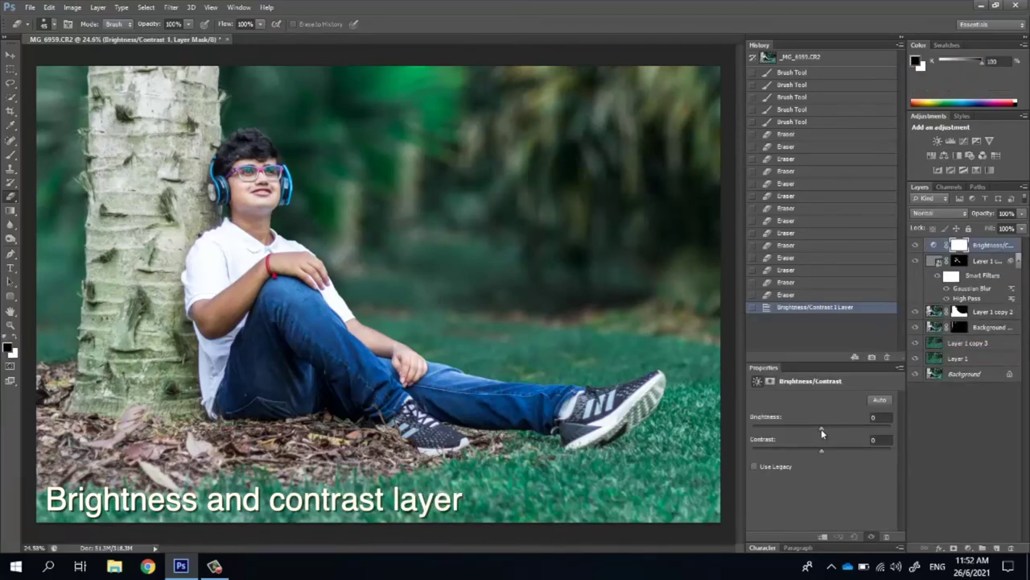
{"action": "mouse_move", "coordinate": [821, 428]}
{"action": "left_mouse_down"}
{"action": "mouse_move", "coordinate": [801, 428]}
{"action": "mouse_move", "coordinate": [837, 448]}
{"action": "left_mouse_up"}
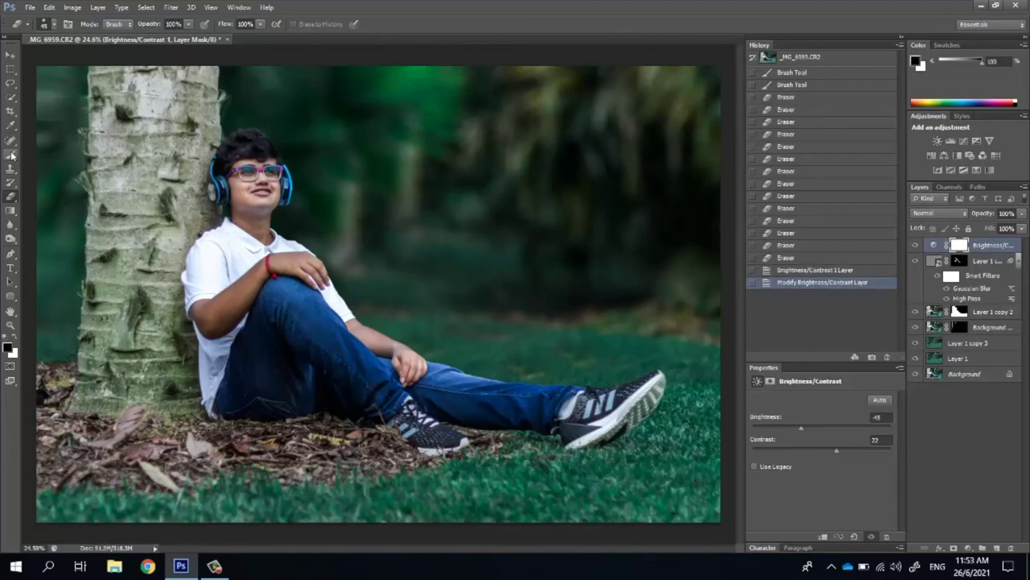
Paint black at full opacity on its mask so the boy stays unaffected
{"action": "key", "text": "b"}
{"action": "scroll", "coordinate": [211, 181], "scroll_direction": "up", "scroll_amount": 1}
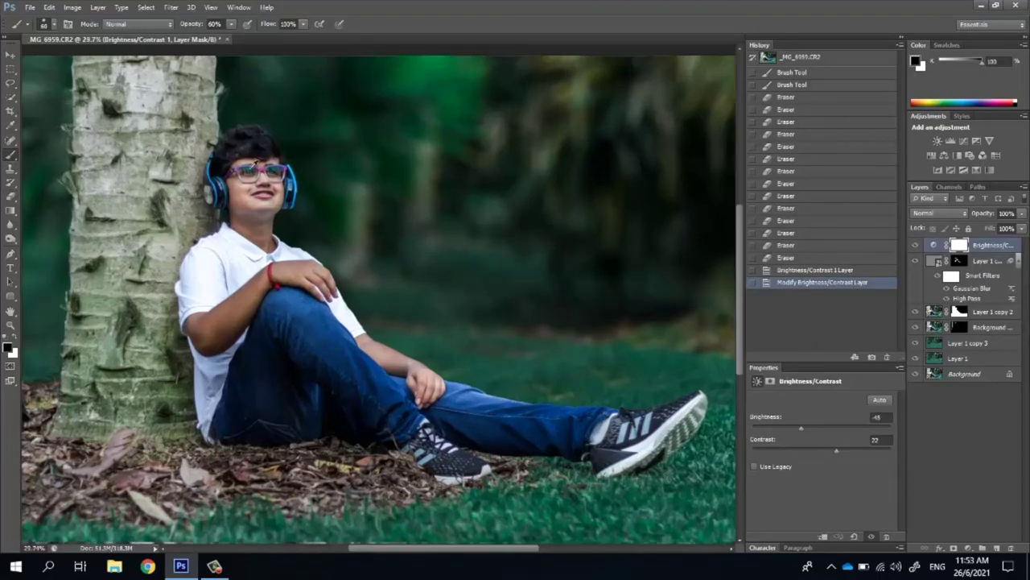
{"action": "scroll", "coordinate": [211, 181], "scroll_direction": "up", "scroll_amount": 1}
{"action": "key", "text": "0"}
{"action": "mouse_move", "coordinate": [211, 181]}
{"action": "left_mouse_down"}
{"action": "mouse_move", "coordinate": [259, 203]}
{"action": "mouse_move", "coordinate": [214, 349]}
{"action": "mouse_move", "coordinate": [238, 265]}
{"action": "mouse_move", "coordinate": [239, 323]}
{"action": "mouse_move", "coordinate": [396, 325]}
{"action": "mouse_move", "coordinate": [584, 381]}
{"action": "left_mouse_up"}
{"action": "scroll", "coordinate": [266, 274], "scroll_direction": "down", "scroll_amount": 3}
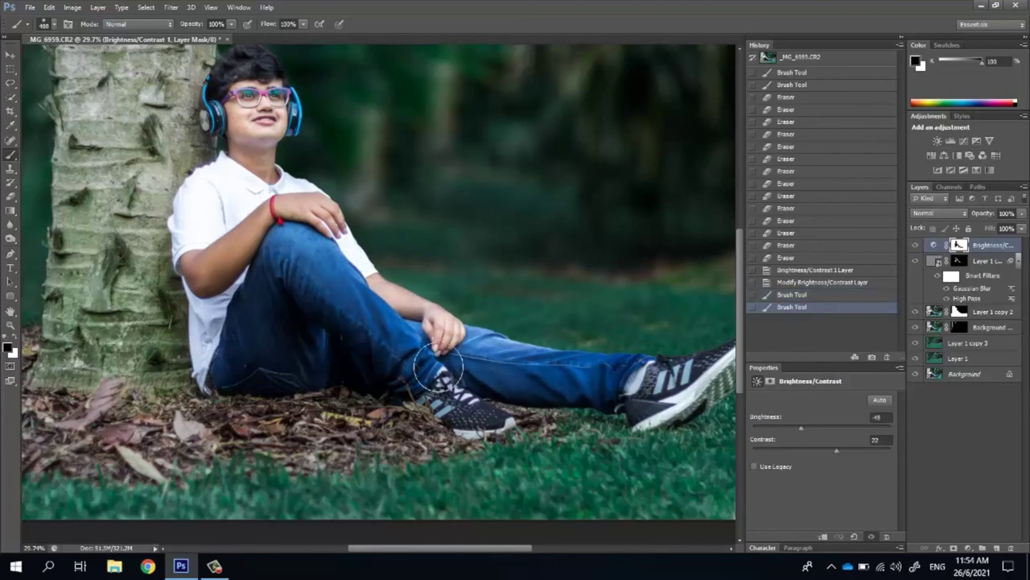
{"action": "scroll", "coordinate": [412, 347], "scroll_direction": "down", "scroll_amount": 2}
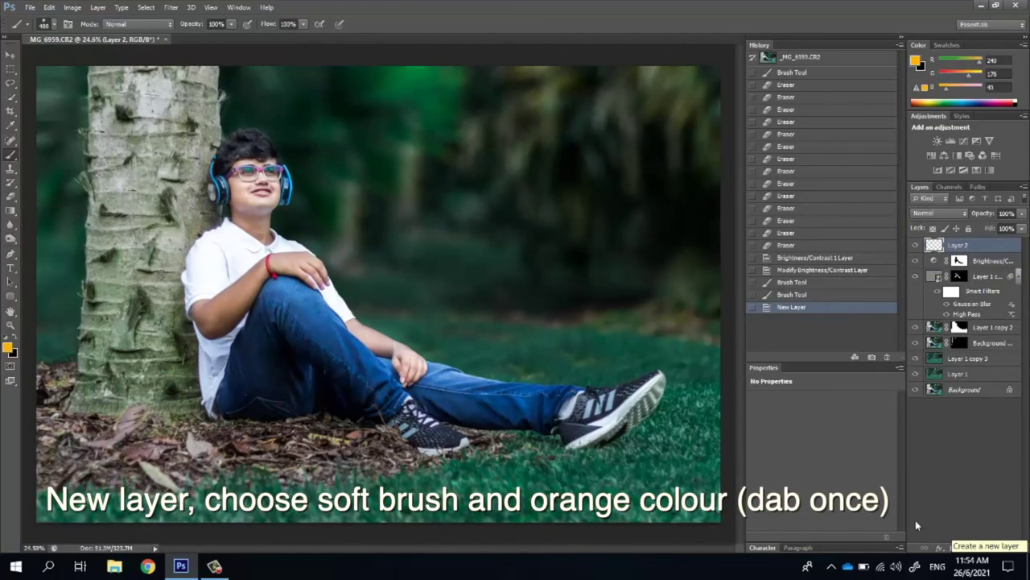
Paint a large orange spot on Layer 2, scale it to about 79% and move it top-left
{"action": "left_click", "coordinate": [10, 349]}
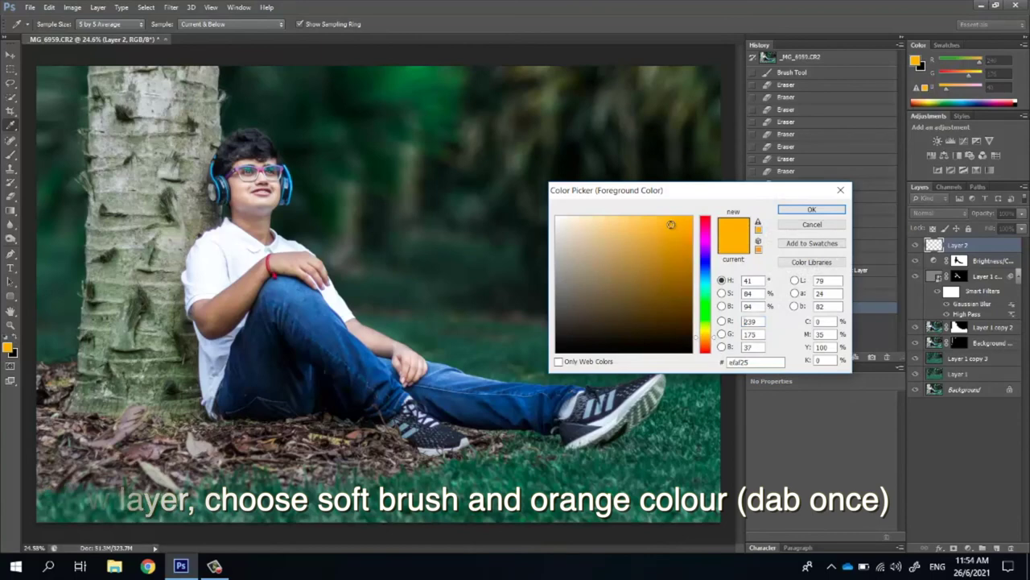
{"action": "left_click", "coordinate": [811, 209]}
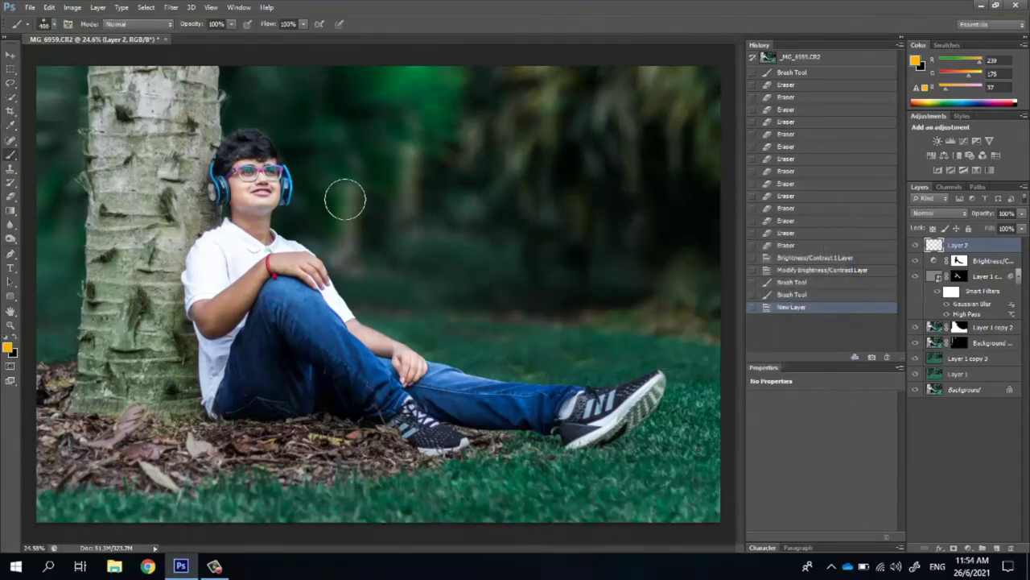
{"action": "key", "text": "bracketright"}
{"action": "key", "text": "bracketright"}
{"action": "key", "text": "bracketright"}
{"action": "key", "text": "bracketright"}
{"action": "key", "text": "bracketright"}
{"action": "key", "text": "bracketright"}
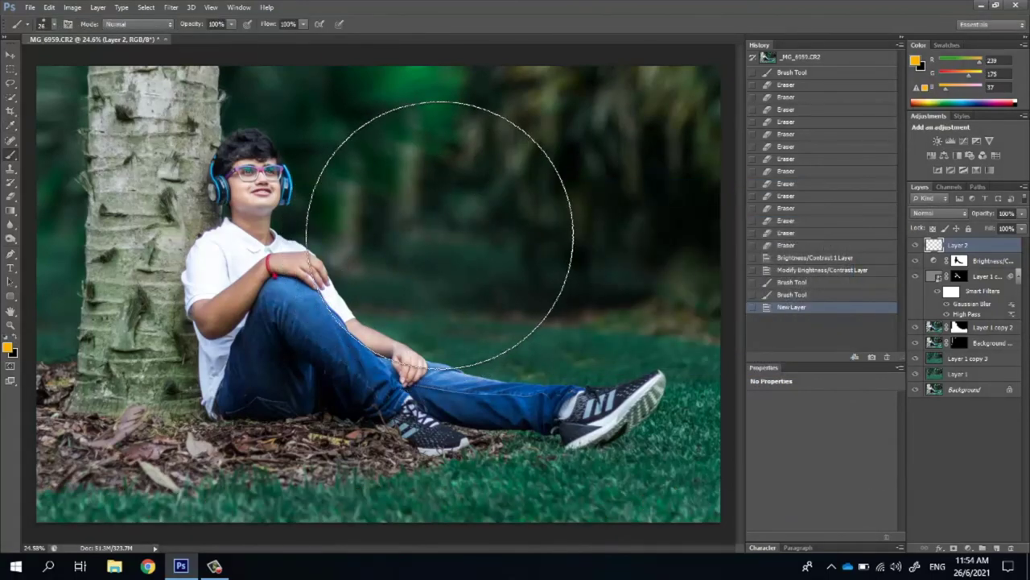
{"action": "left_click", "coordinate": [414, 226]}
{"action": "key", "text": "ctrl+t"}
{"action": "mouse_move", "coordinate": [721, 522]}
{"action": "left_mouse_down"}
{"action": "mouse_move", "coordinate": [603, 420]}
{"action": "mouse_move", "coordinate": [638, 406]}
{"action": "left_mouse_up"}
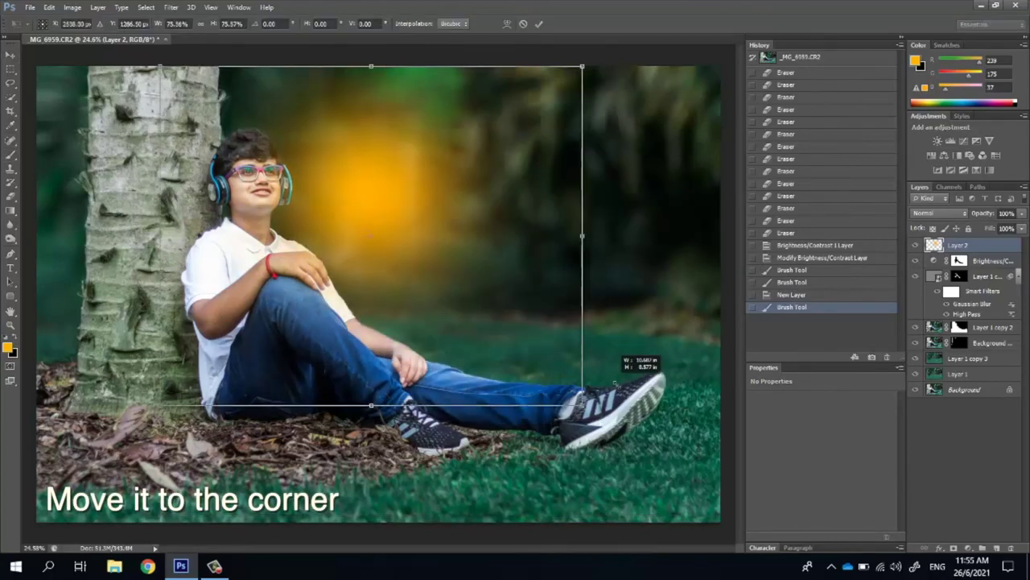
{"action": "mouse_move", "coordinate": [499, 292]}
{"action": "left_mouse_down"}
{"action": "mouse_move", "coordinate": [206, 202]}
{"action": "mouse_move", "coordinate": [220, 211]}
{"action": "left_mouse_up"}
{"action": "key", "text": "Return"}
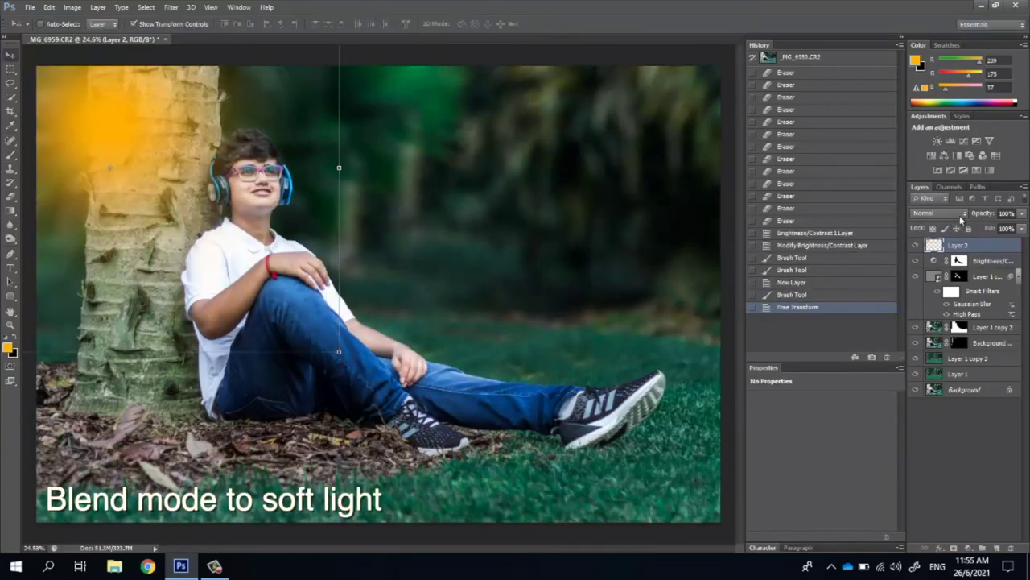
Blend the glow as Soft Light, enlarge it to about 111%, and duplicate it at 50% opacity
{"action": "left_click", "coordinate": [938, 212]}
{"action": "left_click", "coordinate": [914, 316]}
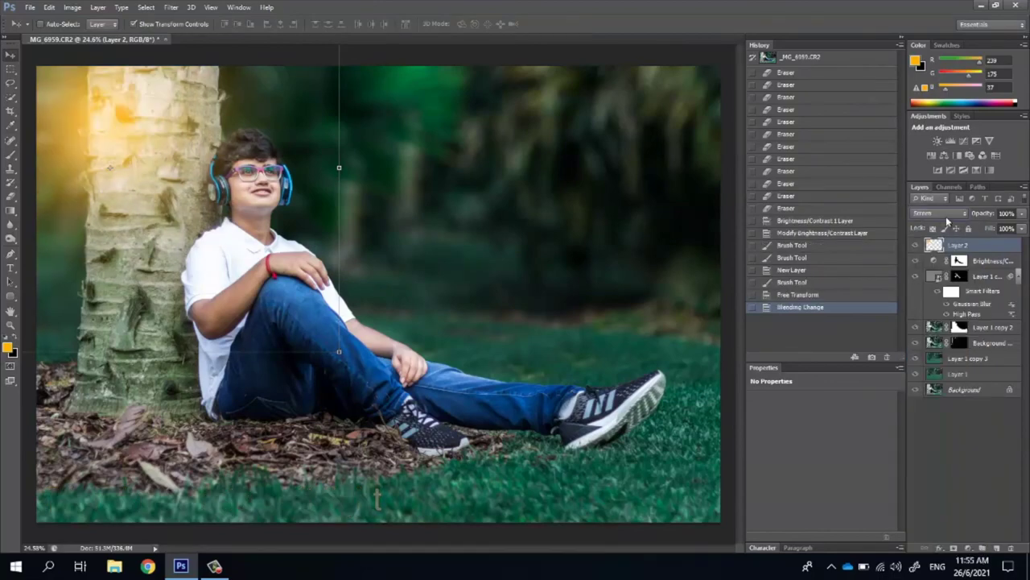
{"action": "left_click", "coordinate": [938, 212]}
{"action": "left_click", "coordinate": [926, 388]}
{"action": "left_click_drag", "start_coordinate": [339, 351], "coordinate": [255, 263]}
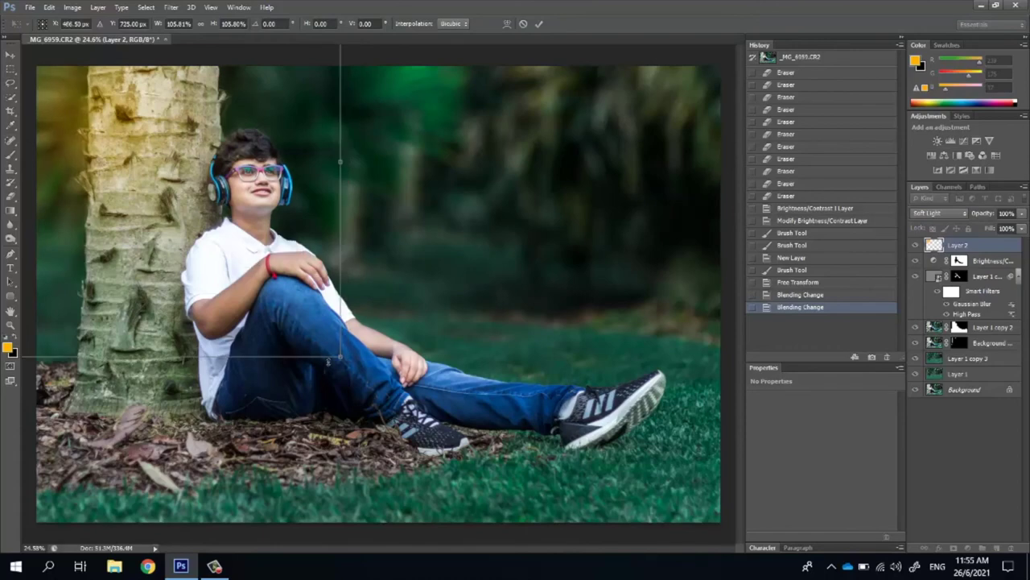
{"action": "left_click_drag", "start_coordinate": [346, 358], "coordinate": [366, 376]}
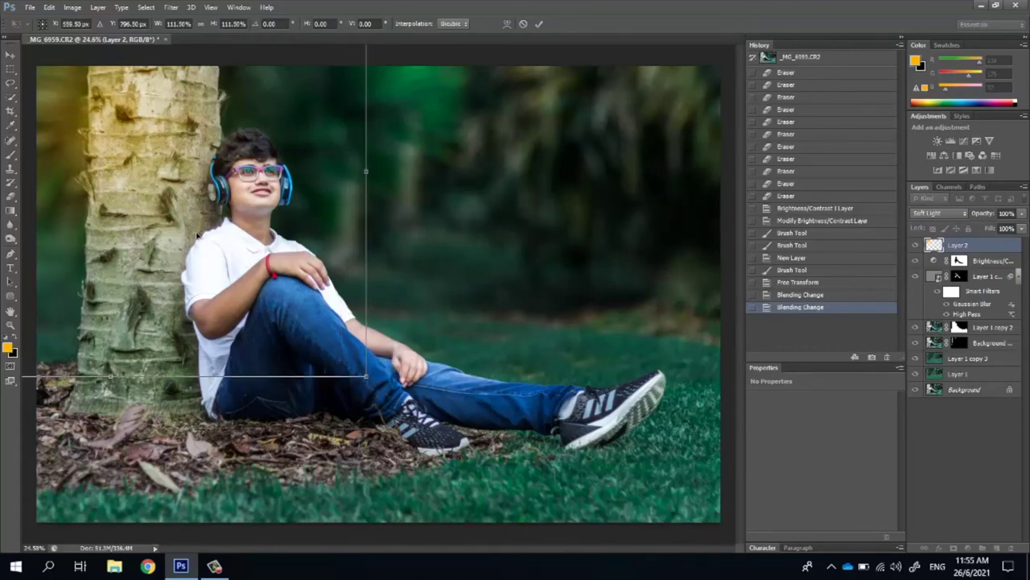
{"action": "key", "text": "Return"}
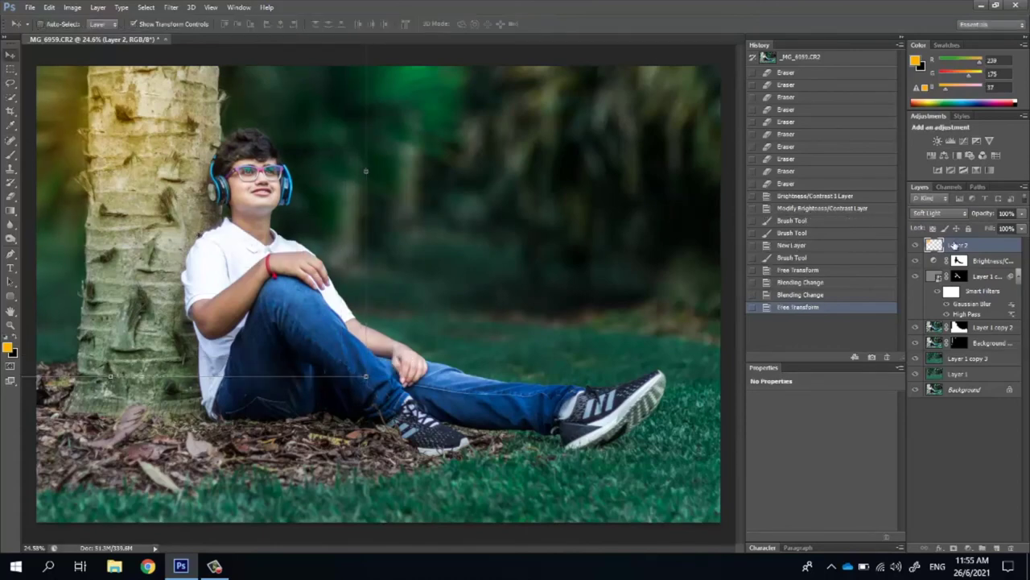
{"action": "key", "text": "ctrl+j"}
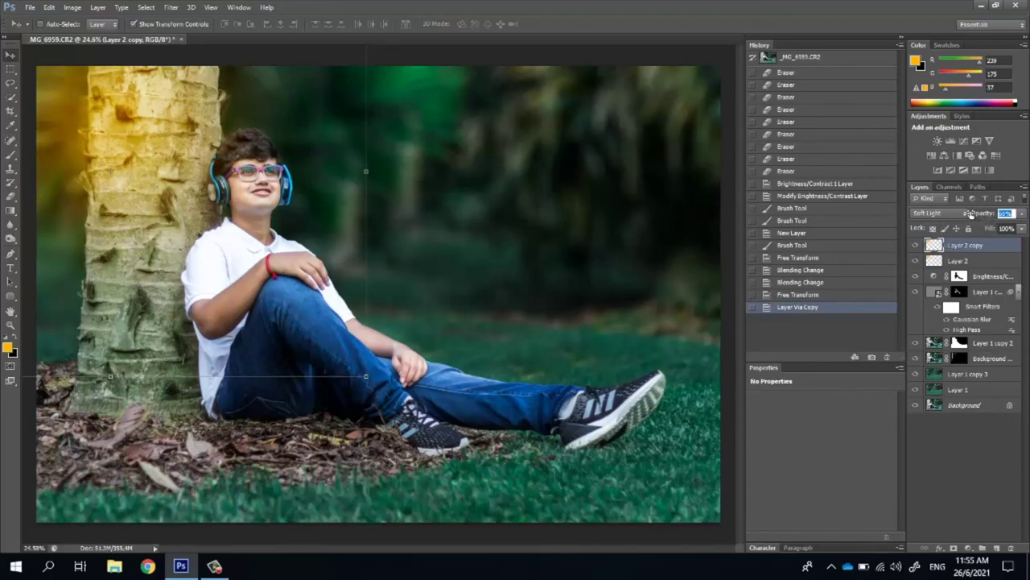
{"action": "key", "text": "Return"}
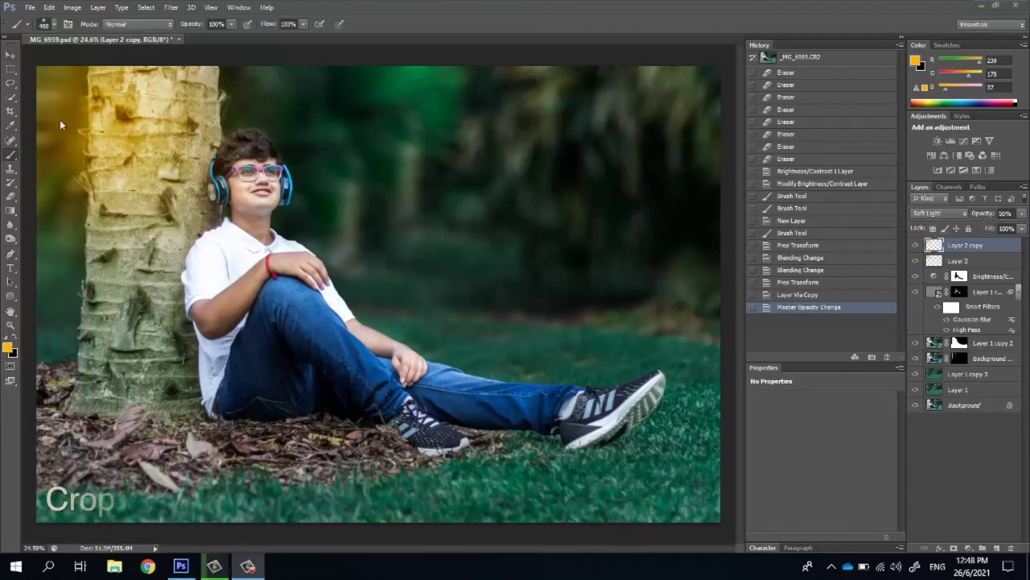
Crop to a 2x3 ratio, pulling the bottom-right and top-left corners slightly inward
{"action": "left_click", "coordinate": [11, 112]}
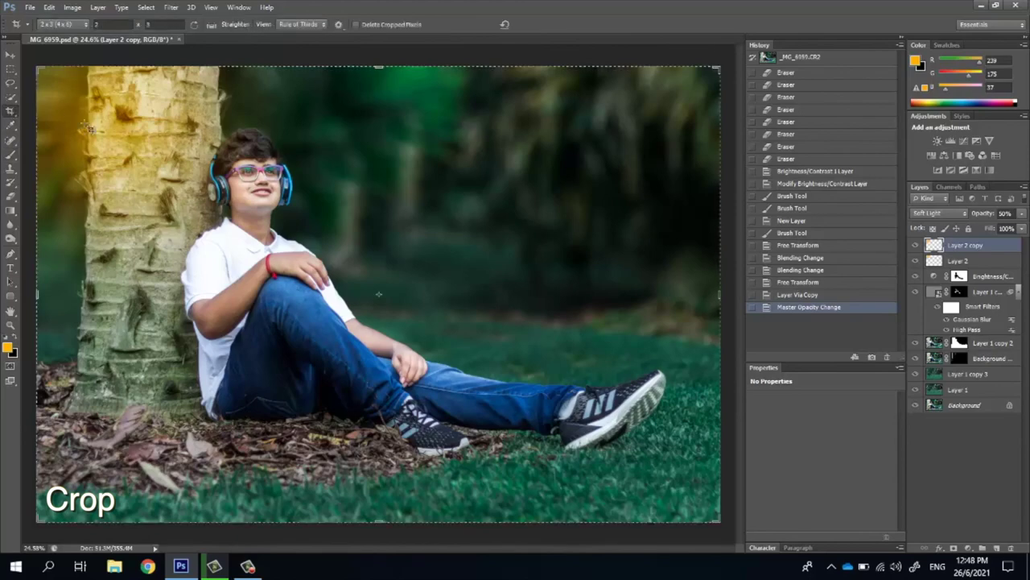
{"action": "left_click", "coordinate": [378, 294]}
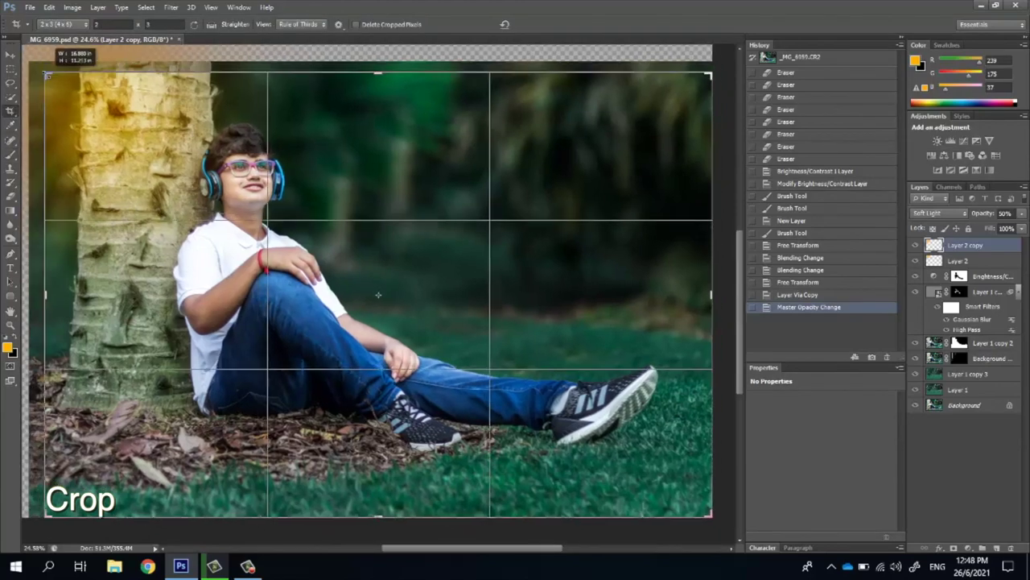
{"action": "left_click_drag", "start_coordinate": [717, 520], "coordinate": [701, 501]}
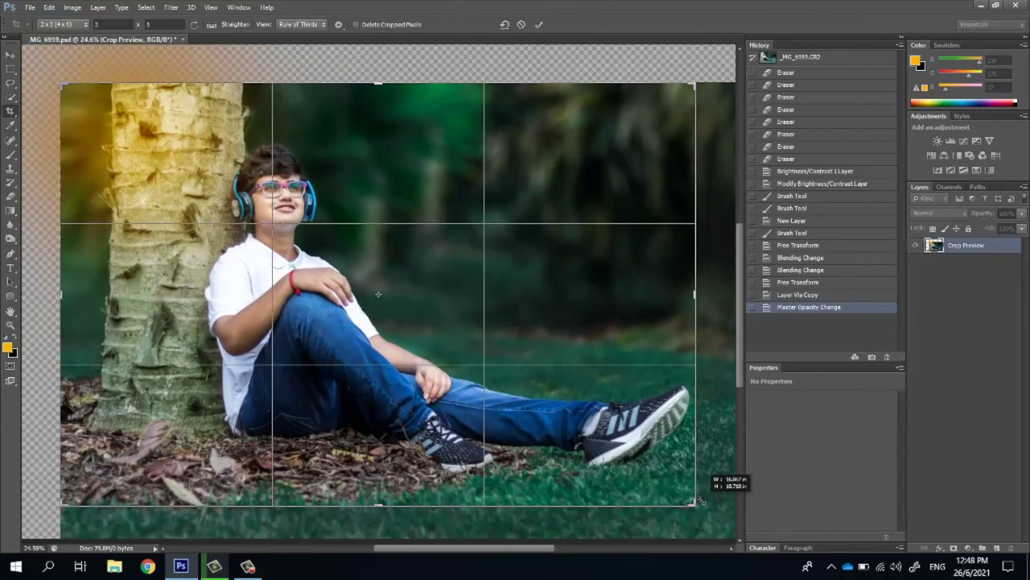
{"action": "left_click_drag", "start_coordinate": [700, 501], "coordinate": [697, 504]}
{"action": "left_click_drag", "start_coordinate": [64, 88], "coordinate": [68, 90]}
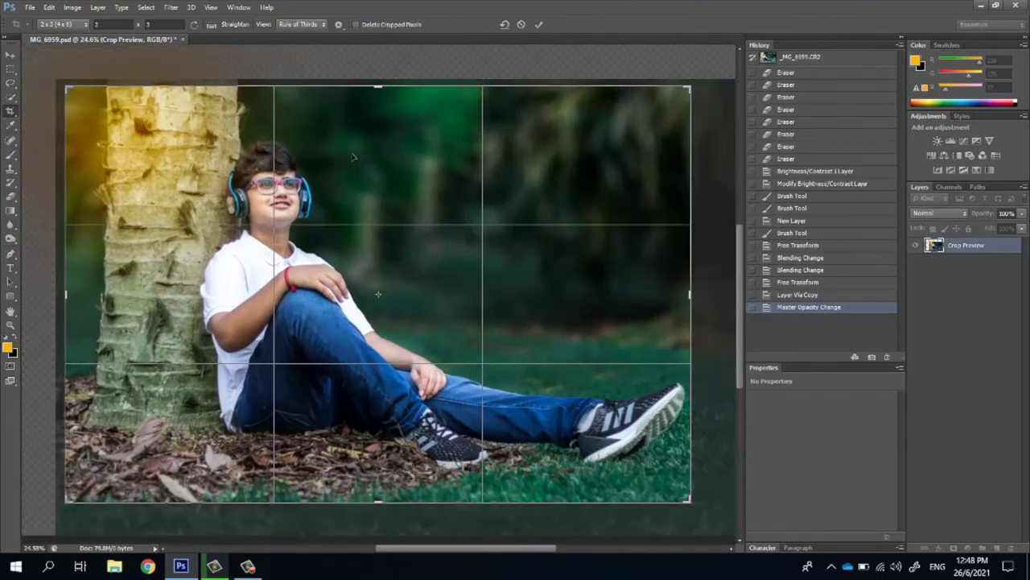
{"action": "left_click", "coordinate": [539, 24]}
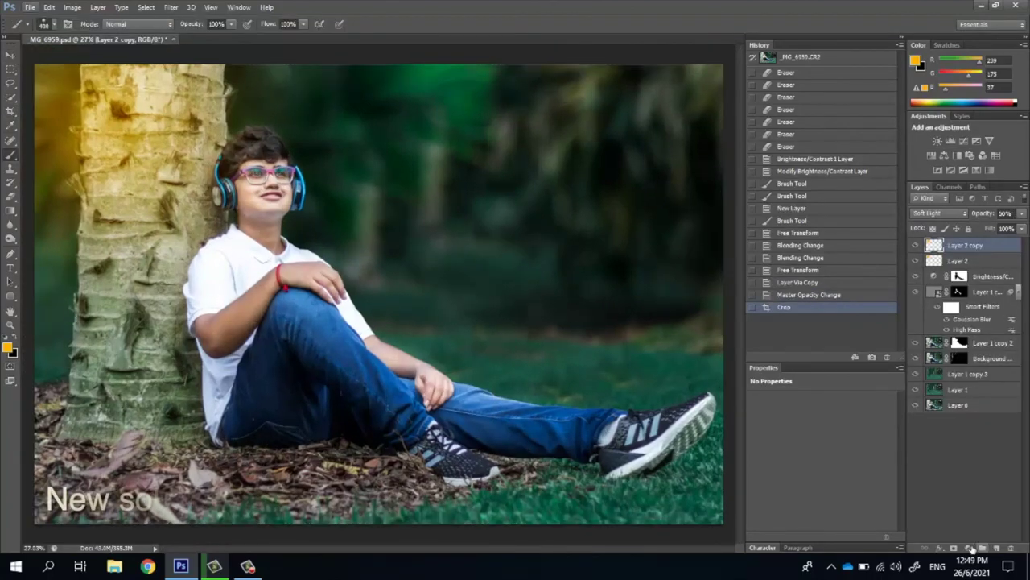
Add a black Solid Color fill layer and target its mask
{"action": "left_click", "coordinate": [982, 548]}
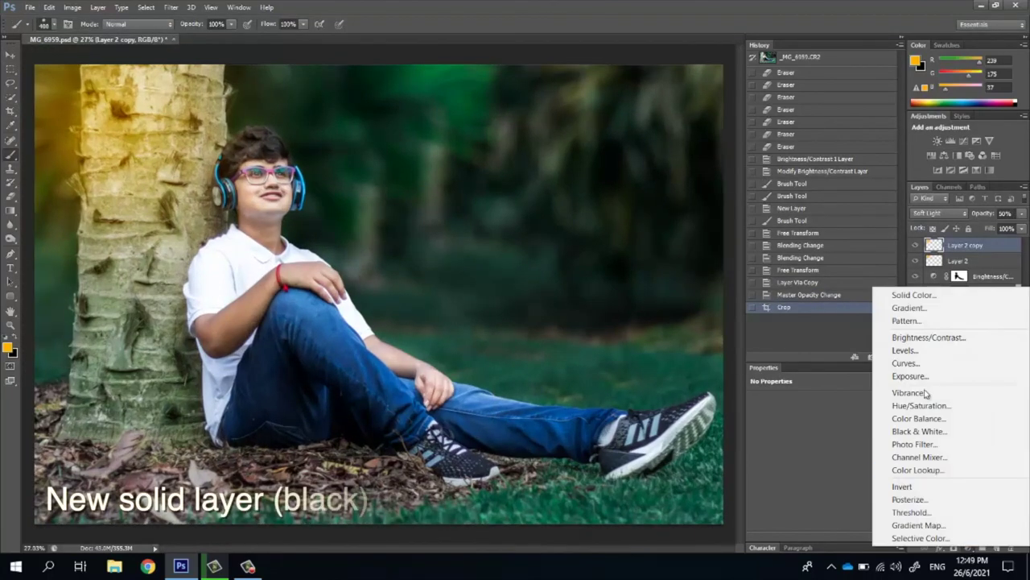
{"action": "left_click", "coordinate": [914, 295]}
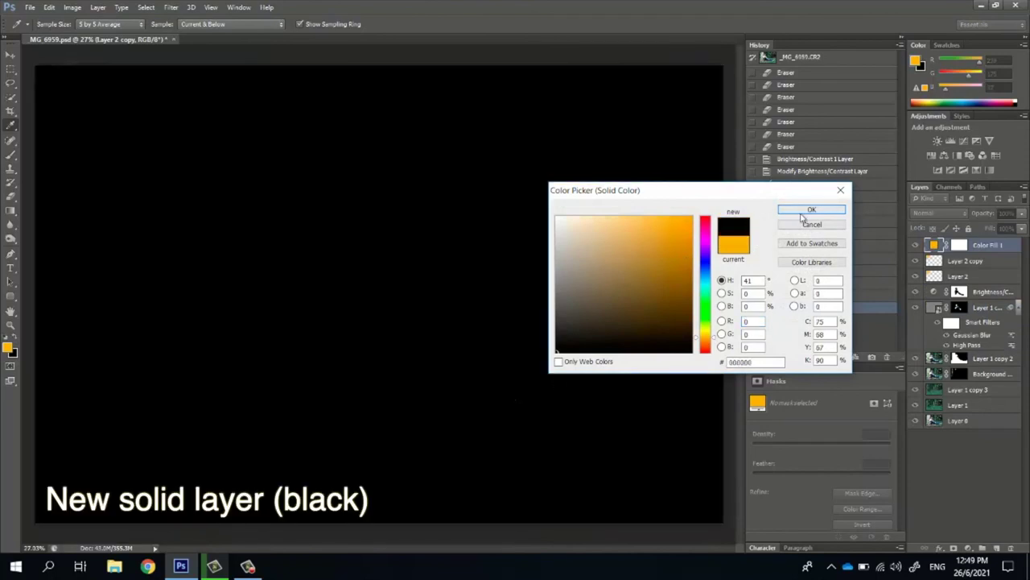
{"action": "left_click", "coordinate": [804, 210]}
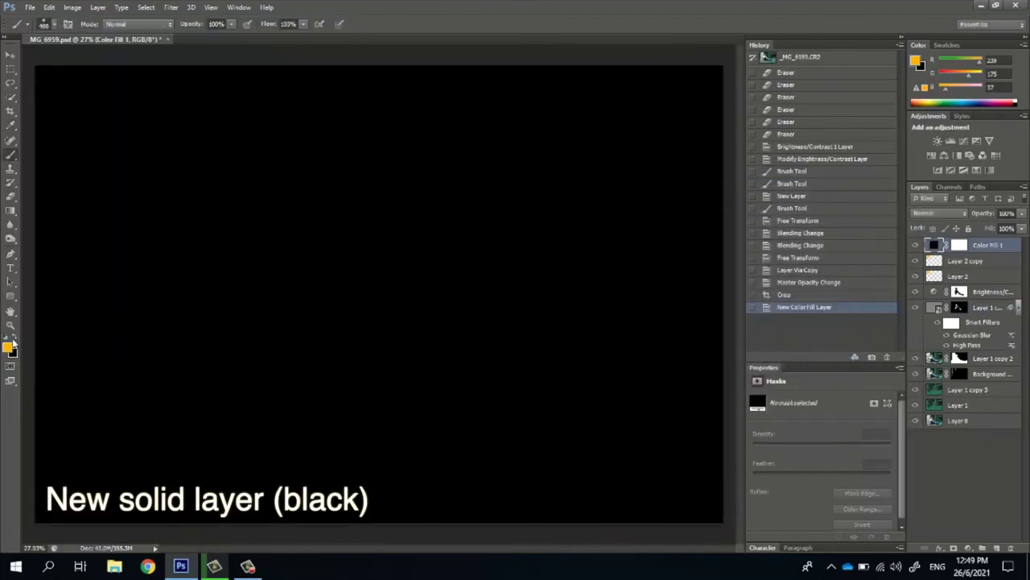
{"action": "left_click", "coordinate": [959, 245]}
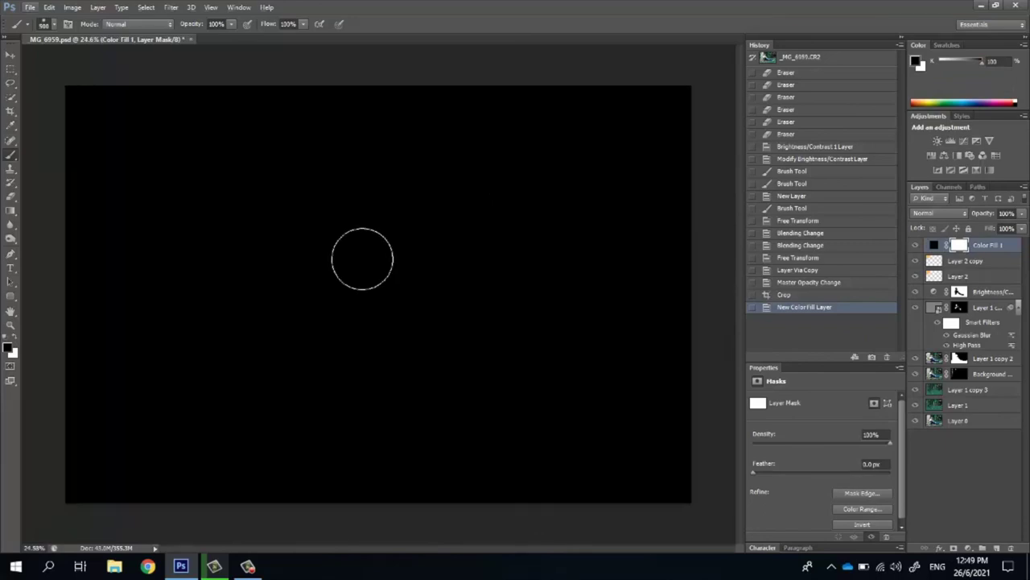
Paint the mask with a huge soft brush to clear the boy and centre, leaving dark edges
{"action": "key", "text": "bracketright"}
{"action": "key", "text": "bracketright"}
{"action": "key", "text": "bracketright"}
{"action": "key", "text": "bracketright"}
{"action": "key", "text": "bracketright"}
{"action": "key", "text": "bracketright"}
{"action": "key", "text": "bracketright"}
{"action": "key", "text": "bracketright"}
{"action": "key", "text": "bracketright"}
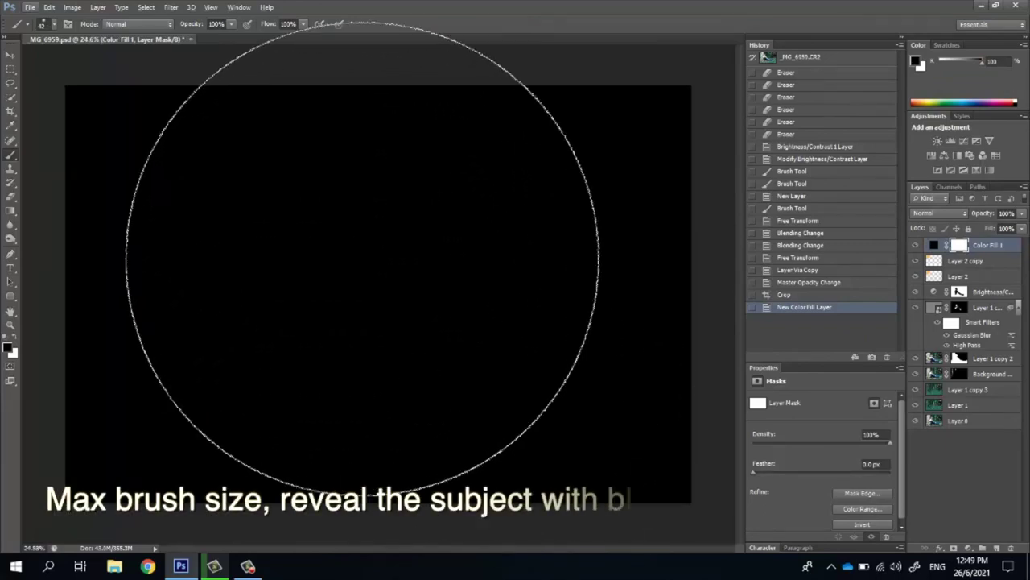
{"action": "key", "text": "bracketright"}
{"action": "key", "text": "bracketright"}
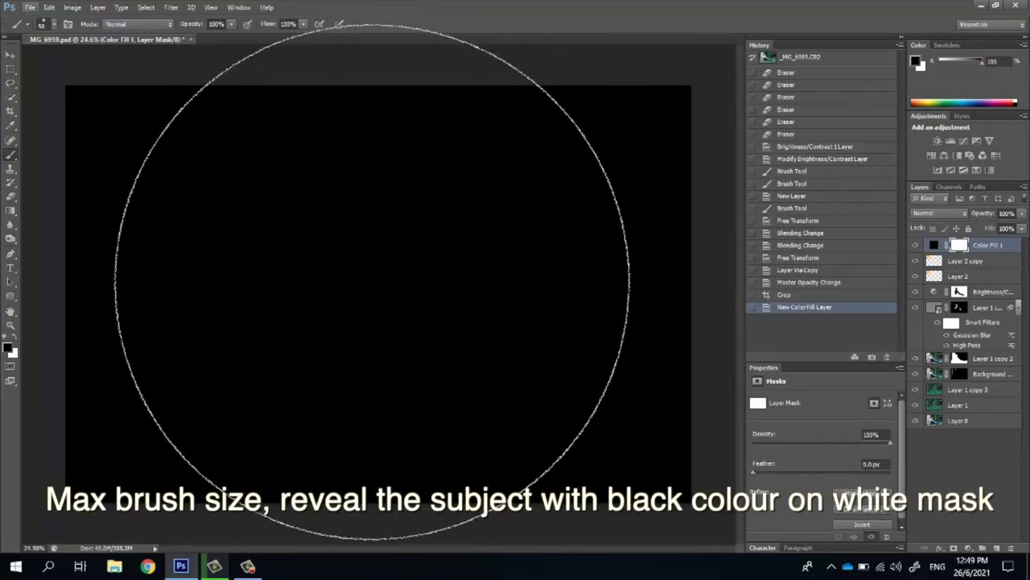
{"action": "left_click", "coordinate": [379, 282]}
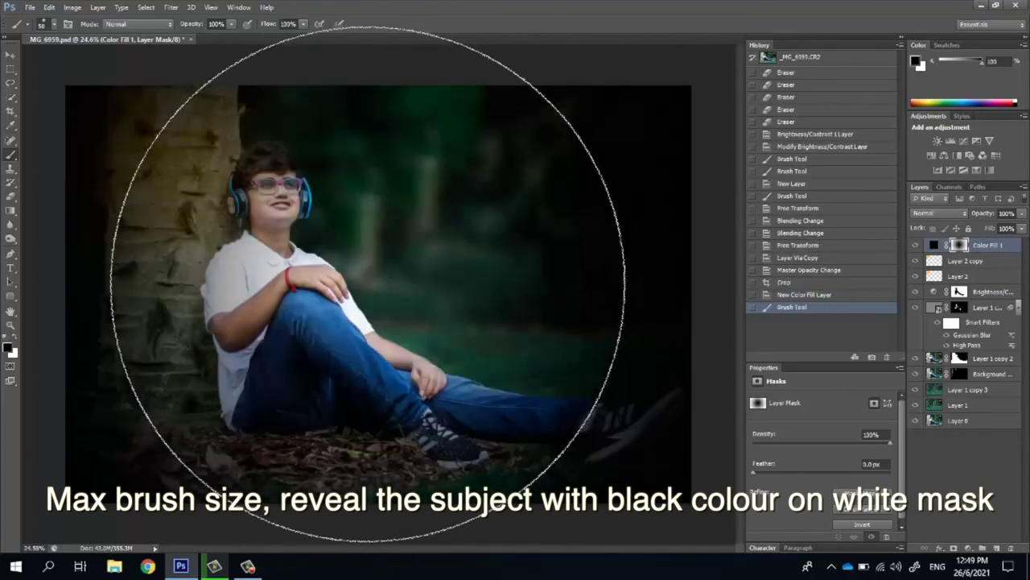
{"action": "mouse_move", "coordinate": [416, 283]}
{"action": "left_mouse_down"}
{"action": "mouse_move", "coordinate": [303, 288]}
{"action": "mouse_move", "coordinate": [318, 286]}
{"action": "left_mouse_up"}
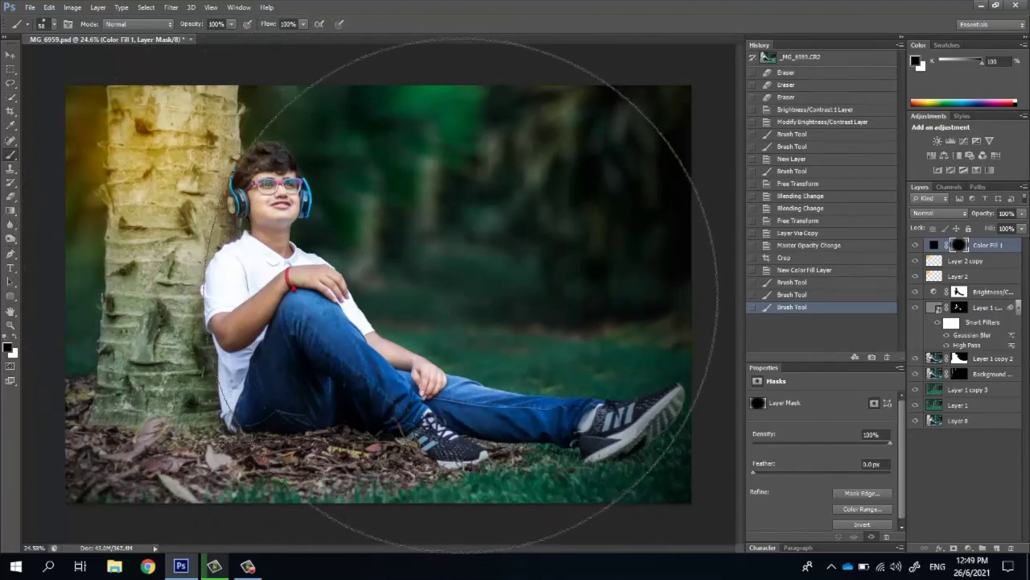
{"action": "mouse_move", "coordinate": [580, 338]}
{"action": "left_mouse_down"}
{"action": "mouse_move", "coordinate": [540, 282]}
{"action": "mouse_move", "coordinate": [383, 294]}
{"action": "left_mouse_up"}
{"action": "key", "text": "bracketleft"}
{"action": "key", "text": "bracketleft"}
{"action": "left_click_drag", "start_coordinate": [452, 231], "coordinate": [395, 282]}
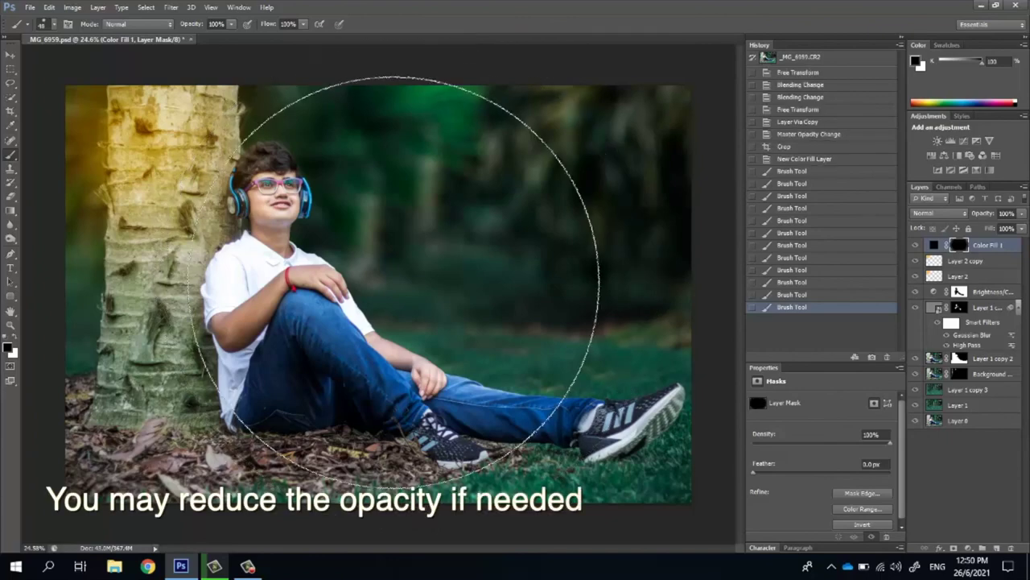
{"action": "key", "text": "bracketleft"}
{"action": "key", "text": "bracketleft"}
{"action": "key", "text": "bracketleft"}
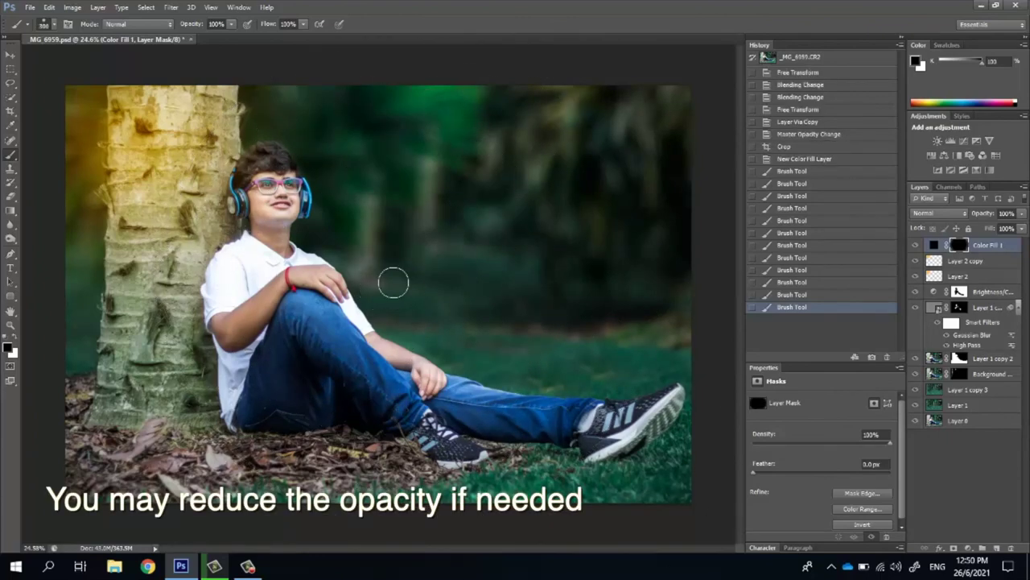
Compare the vignette on and off and set its opacity to 74%
{"action": "left_click_drag", "start_coordinate": [993, 216], "coordinate": [982, 216]}
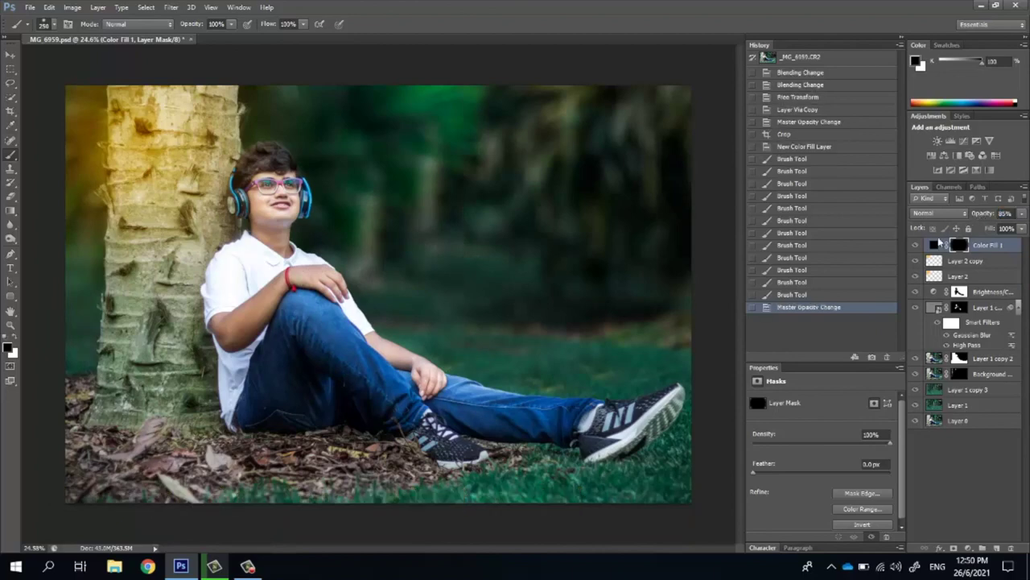
{"action": "left_click", "coordinate": [916, 244]}
{"action": "left_click", "coordinate": [915, 244]}
{"action": "left_click", "coordinate": [915, 245]}
{"action": "left_click", "coordinate": [915, 245]}
{"action": "left_click", "coordinate": [984, 217]}
{"action": "type", "text": "74"}
{"action": "key", "text": "Return"}
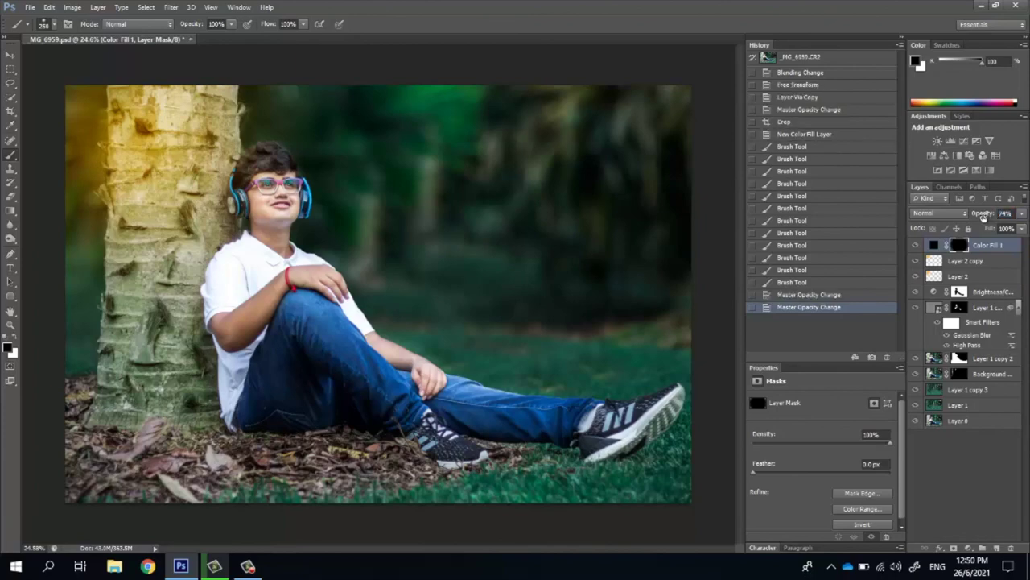
{"action": "left_click", "coordinate": [30, 8]}
Set up Save As to save the portrait as JPEG _MG_6959.jpg on the Desktop
{"action": "left_click", "coordinate": [64, 168]}
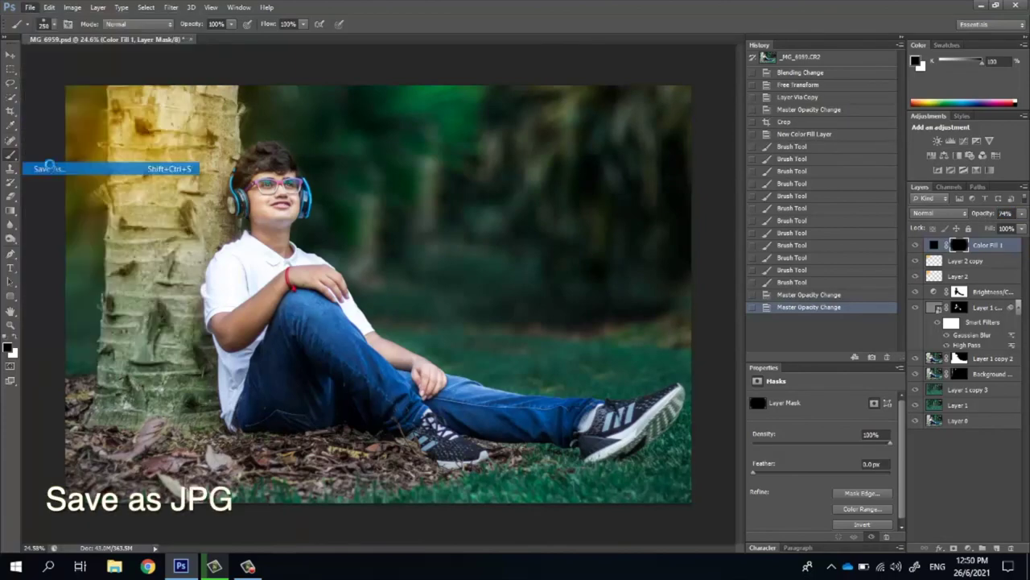
{"action": "left_click", "coordinate": [172, 391]}
{"action": "left_click", "coordinate": [158, 276]}
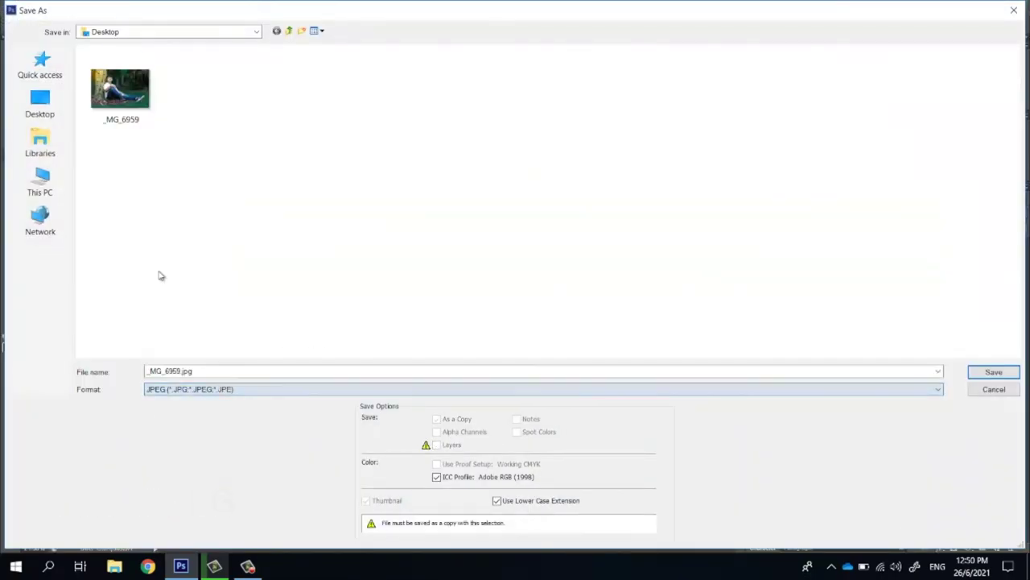